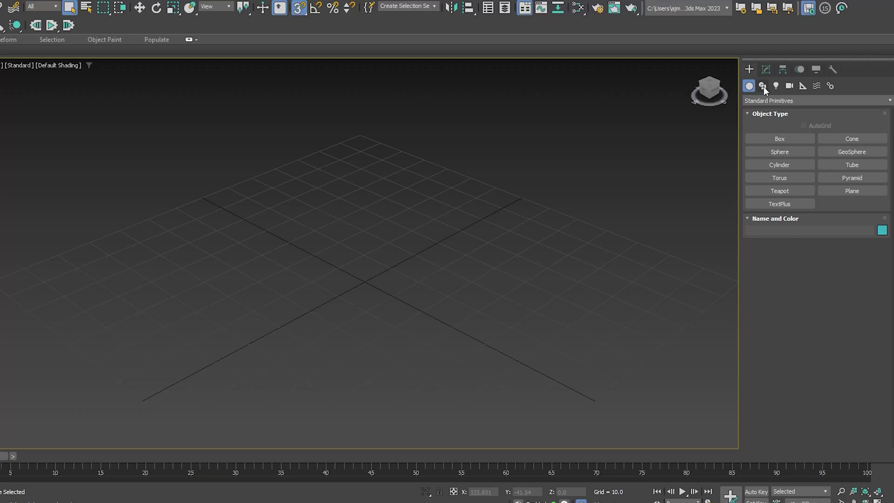
Step: Show the Splines object types in the Create panel's Shapes category
click(763, 85)
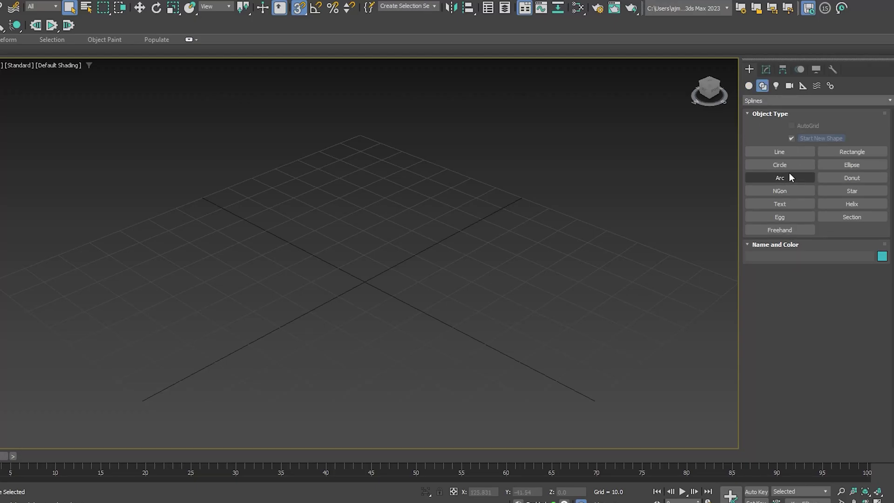
Step: Draw Helix001 at the origin with Radius 1 set to 0 and Radius 2 to 25
click(871, 205)
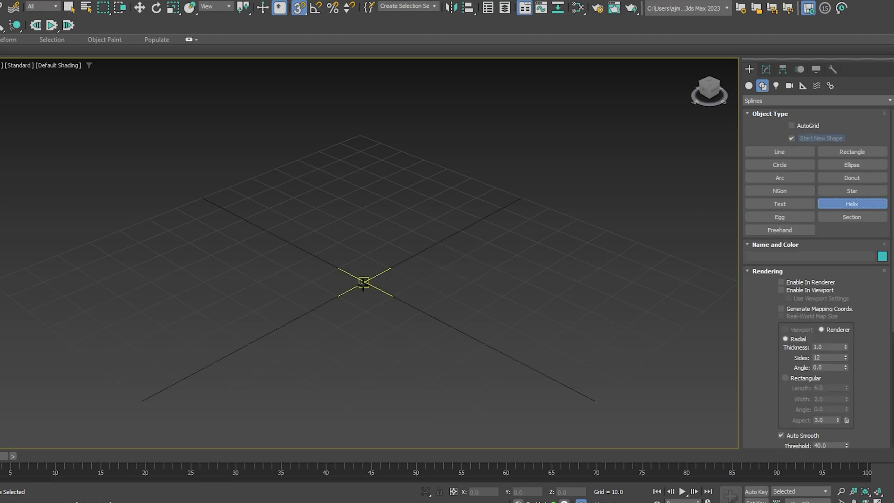
drag(364, 282, 443, 296)
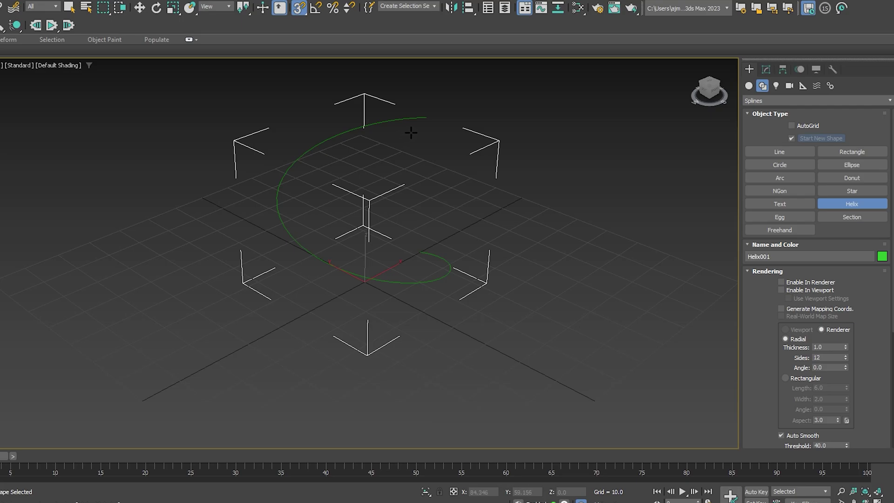
click(765, 69)
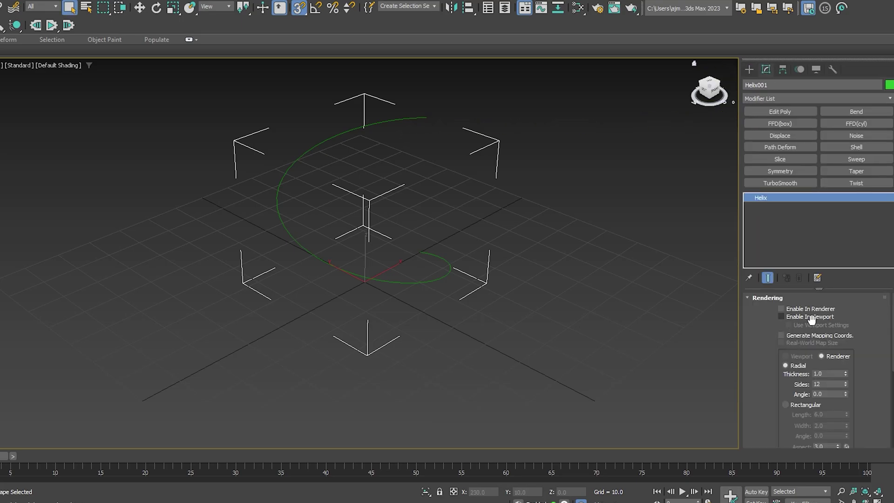
scroll(867, 356, down, 2)
scroll(867, 351, down, 2)
scroll(868, 348, down, 2)
text(0)
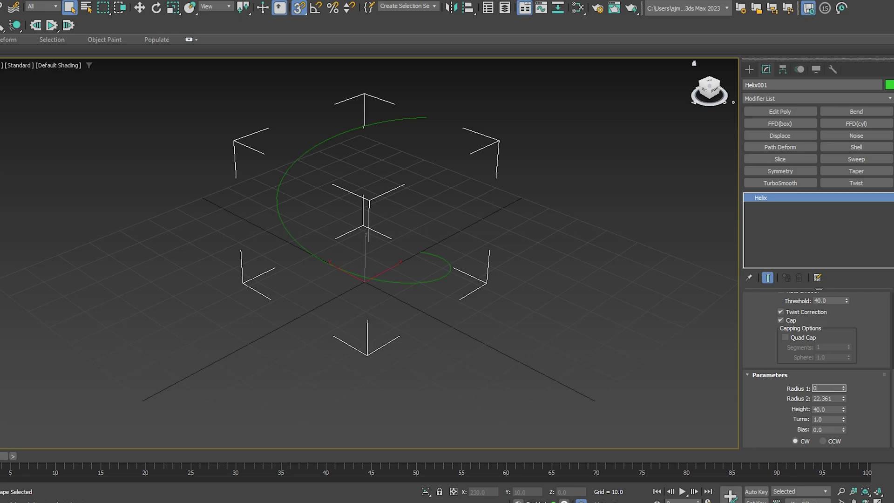
key(Return)
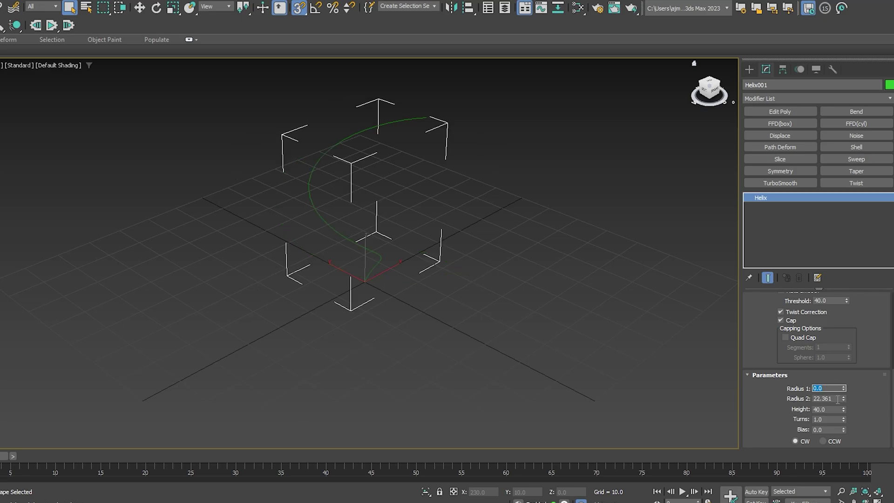
double_click(837, 399)
text(5)
key(Return)
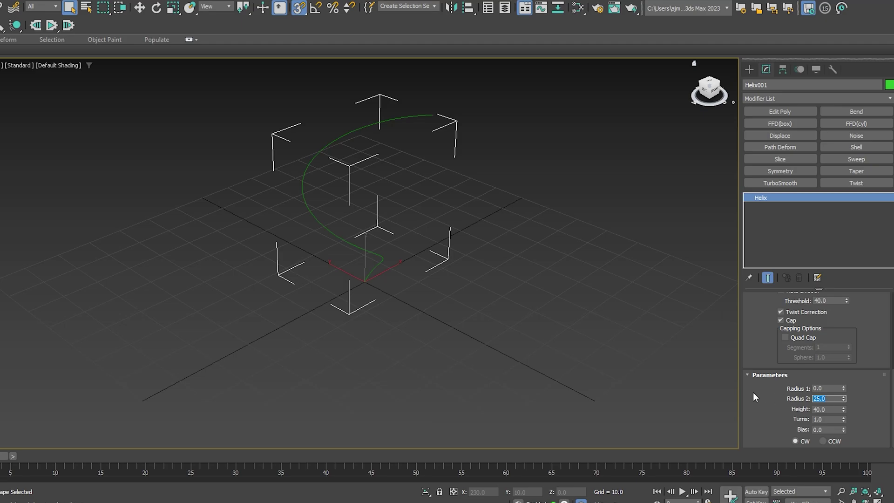
alt+middle_drag(533, 235, 548, 242)
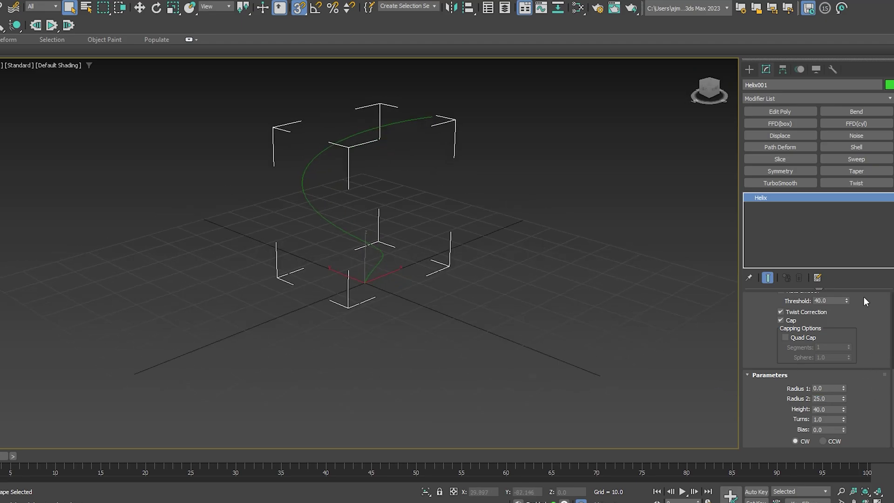
scroll(865, 363, up, 5)
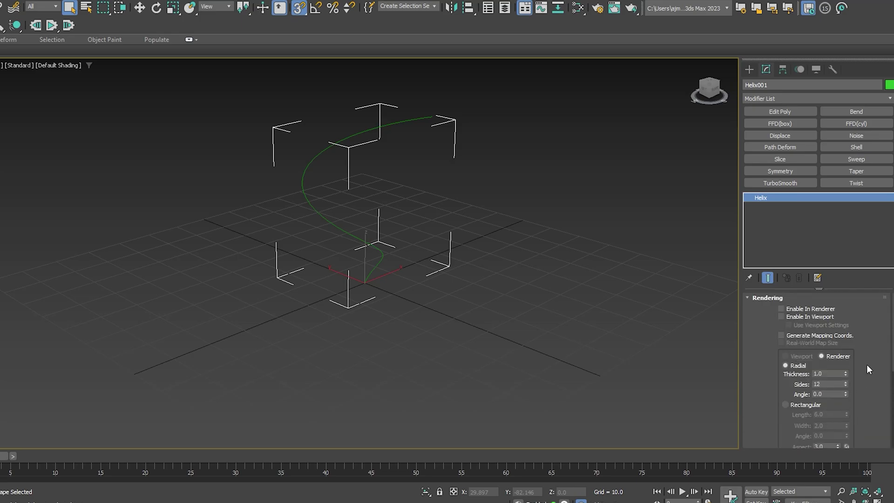
Step: Enable the helix in renderer and viewport as a Rectangular section, length 1 and width 0.5
click(803, 313)
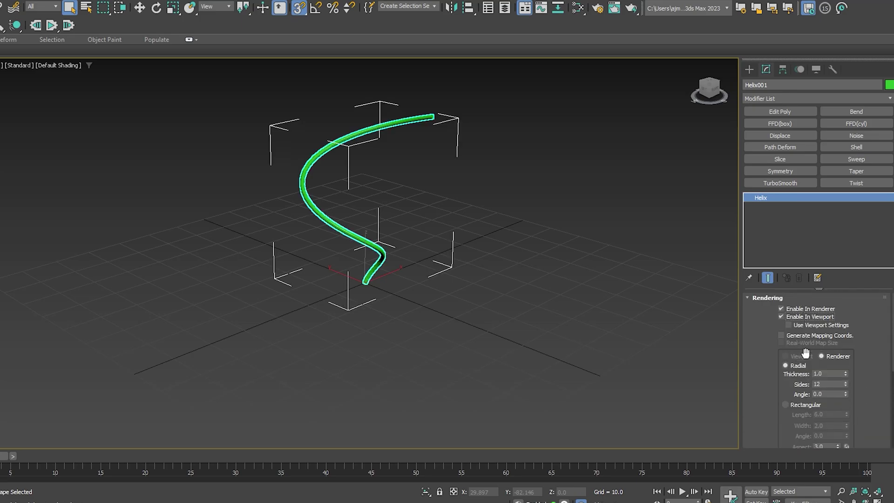
click(795, 404)
scroll(411, 168, up, 4)
scroll(423, 192, down, 2)
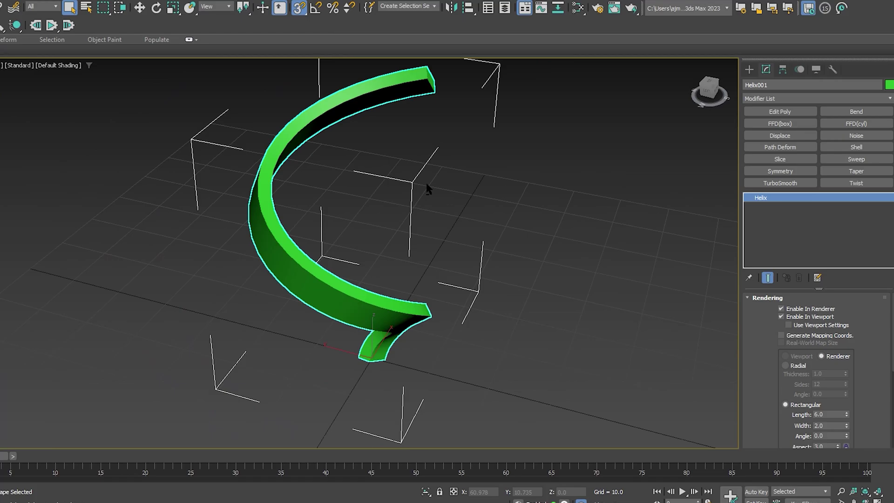
scroll(427, 193, up, 1)
scroll(852, 383, down, 2)
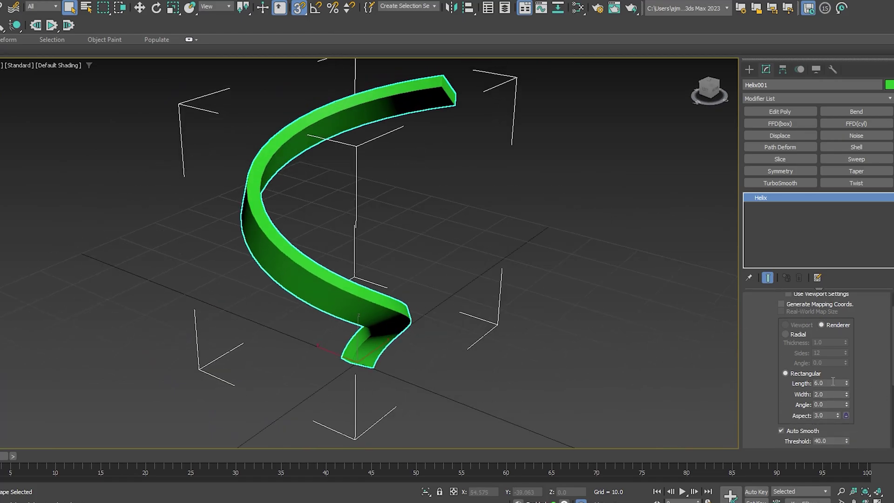
text(1)
key(Return)
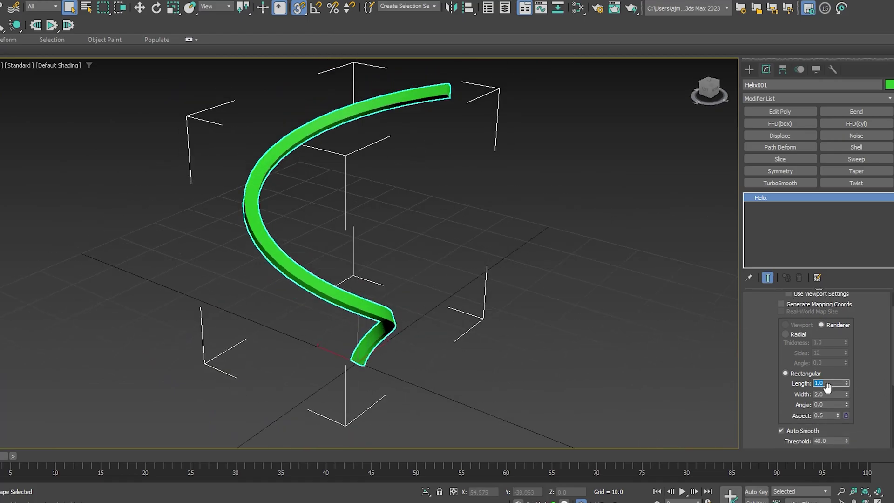
click(828, 394)
text(0.5)
key(Return)
Step: Set the helix object colour to grey
scroll(472, 145, up, 5)
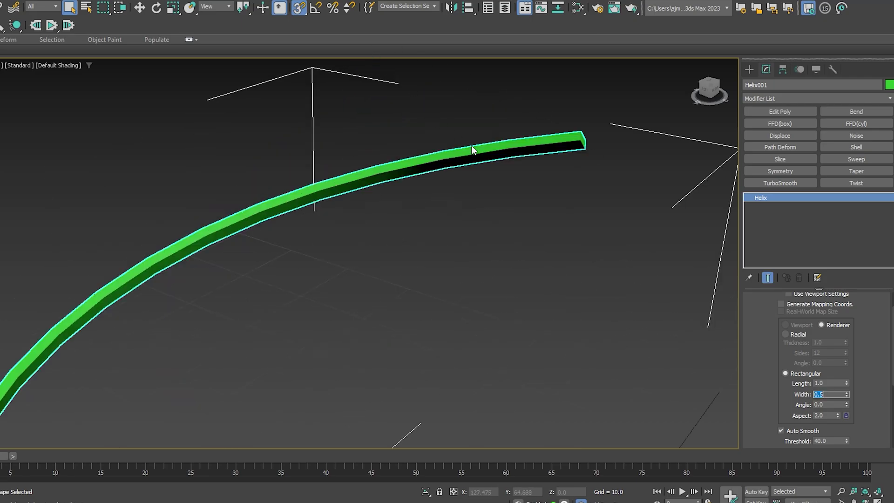
alt+middle_drag(471, 146, 467, 165)
scroll(480, 189, up, 3)
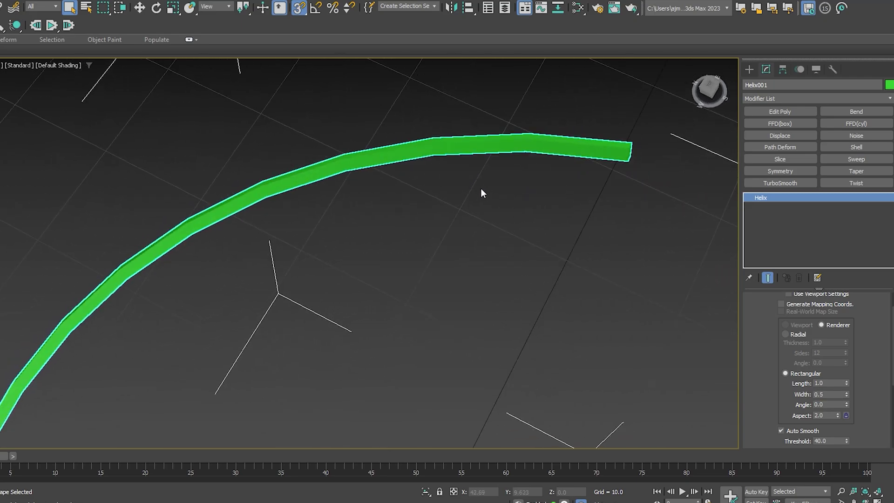
click(891, 88)
click(444, 244)
click(430, 270)
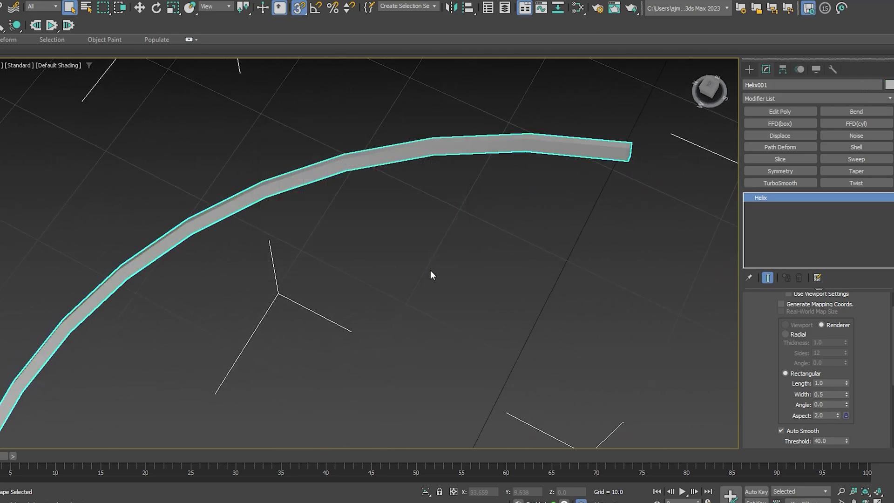
Step: Show edged faces with F4 and orbit around the ribbon to inspect it
scroll(430, 270, down, 3)
mouse_move(430, 270)
alt+middle_down()
mouse_move(504, 144)
mouse_move(554, 202)
mouse_move(578, 206)
alt+middle_up()
scroll(509, 146, down, 4)
key(F4)
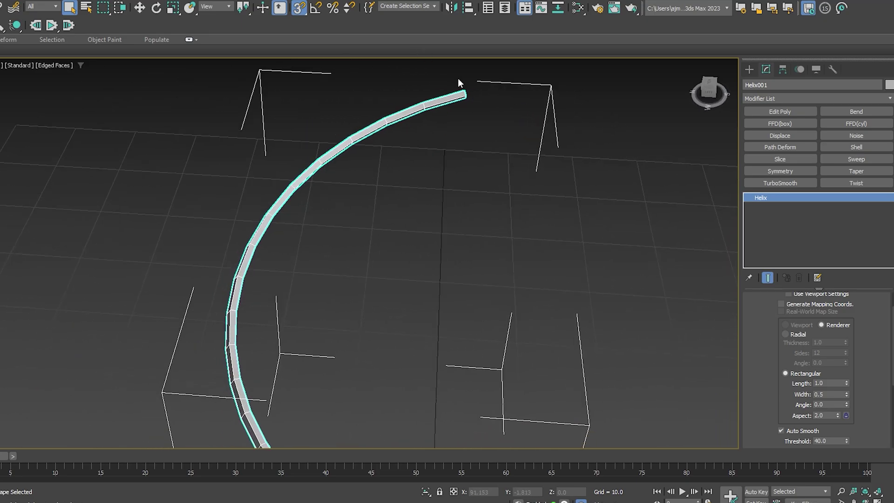
scroll(457, 78, up, 5)
mouse_move(458, 79)
alt+middle_down()
mouse_move(436, 85)
mouse_move(447, 93)
alt+middle_up()
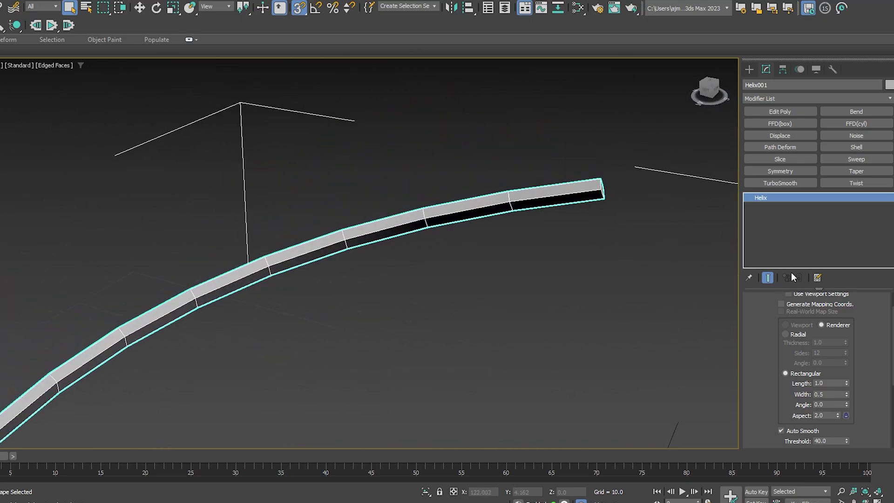
scroll(598, 214, down, 4)
alt+middle_drag(557, 215, 353, 186)
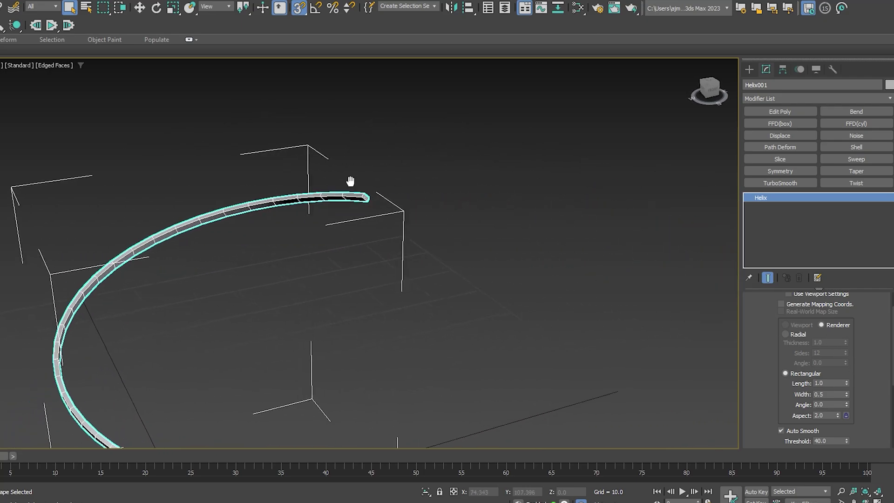
scroll(421, 206, up, 4)
mouse_move(421, 205)
alt+middle_down()
mouse_move(403, 210)
mouse_move(491, 201)
alt+middle_up()
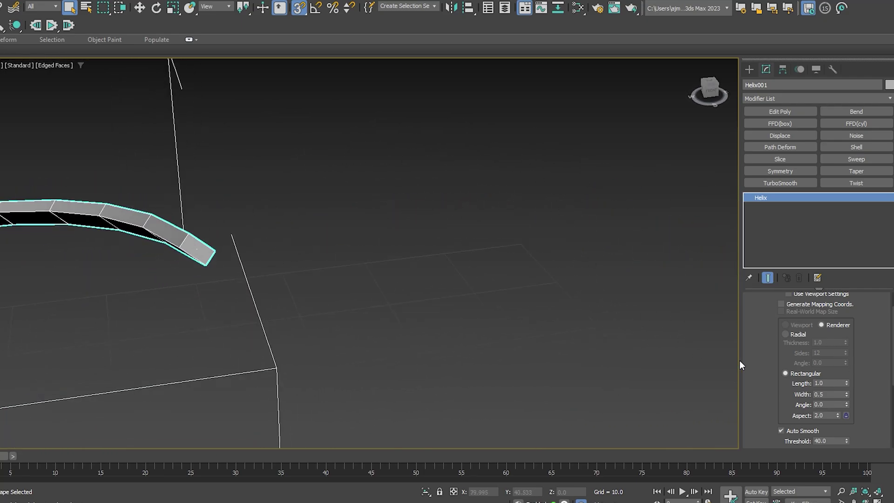
Step: Change the ribbon section to length 1.65 and width 0.33, framing the whole helix
drag(847, 380, 838, 345)
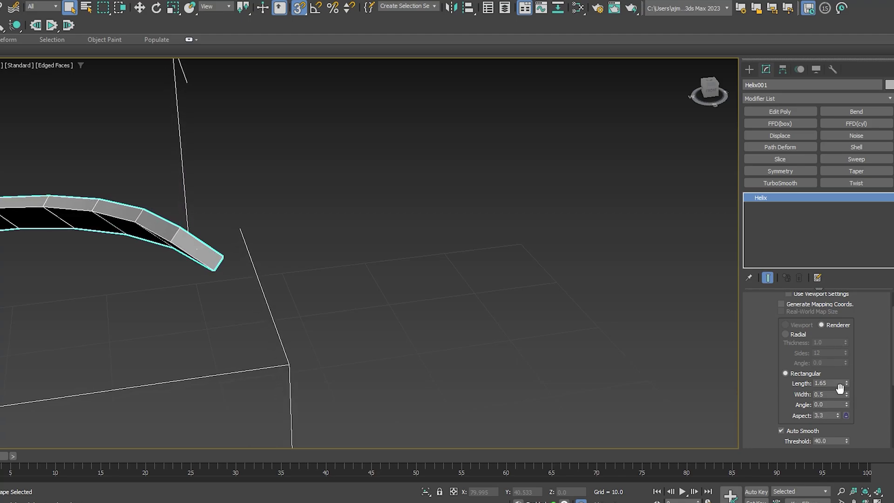
drag(845, 394, 834, 401)
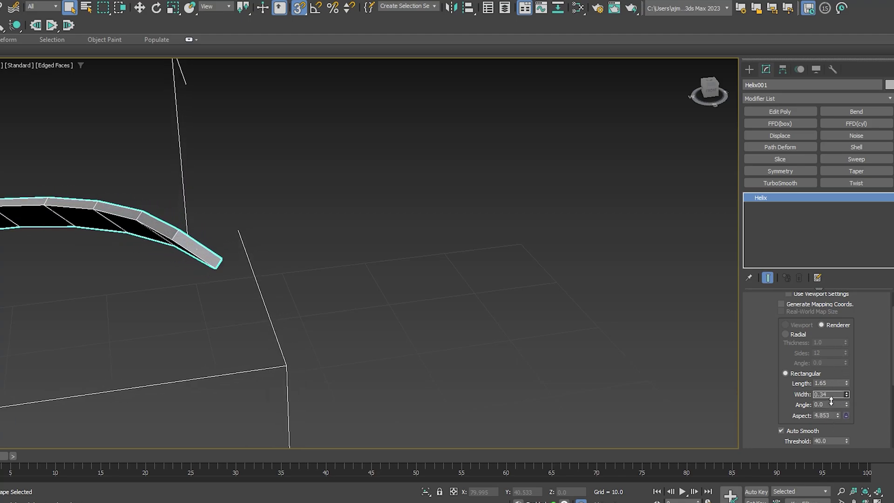
key(z)
mouse_move(311, 205)
alt+middle_down()
mouse_move(323, 179)
mouse_move(325, 198)
mouse_move(363, 201)
alt+middle_up()
Step: Keep the helix at exactly 1 turn and set its Bias to 0.13
scroll(875, 368, down, 3)
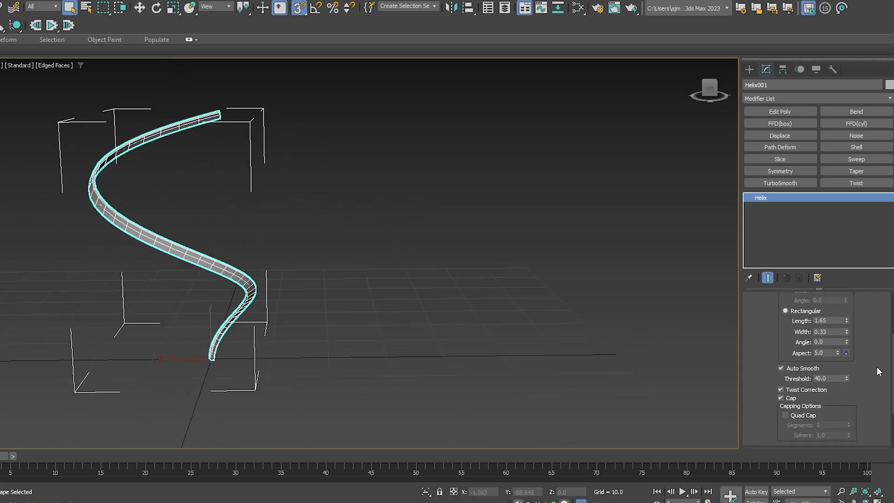
scroll(875, 361, down, 3)
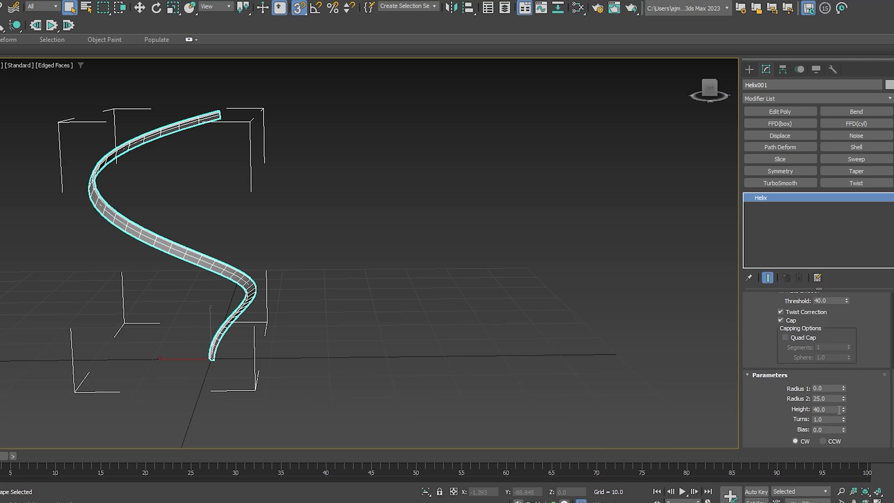
drag(844, 421, 840, 400)
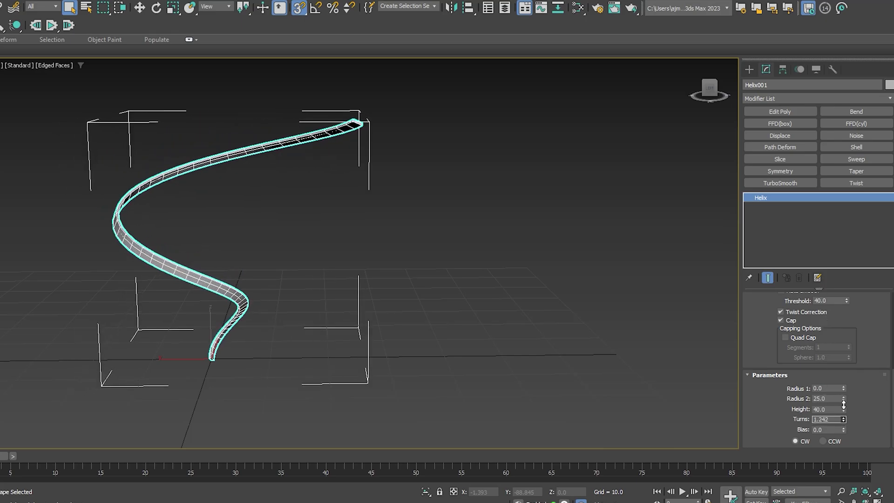
mouse_move(441, 342)
alt+middle_down()
mouse_move(479, 361)
mouse_move(494, 350)
alt+middle_up()
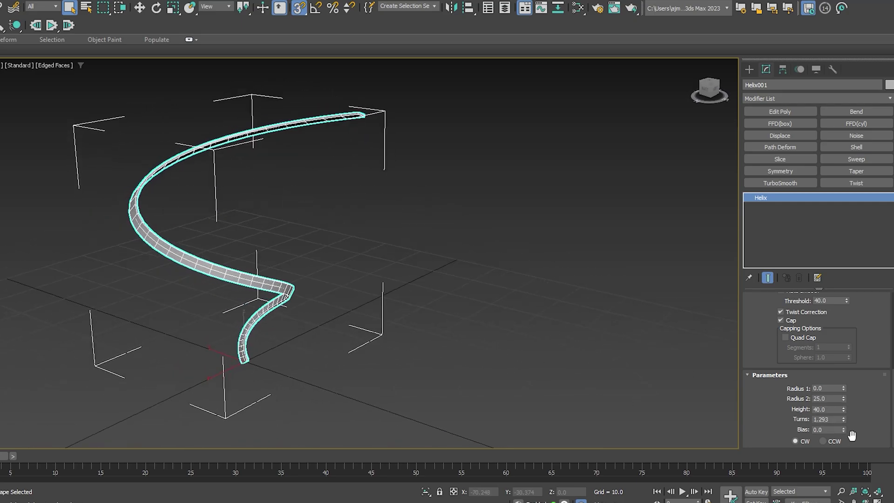
double_click(835, 420)
text(1)
key(Return)
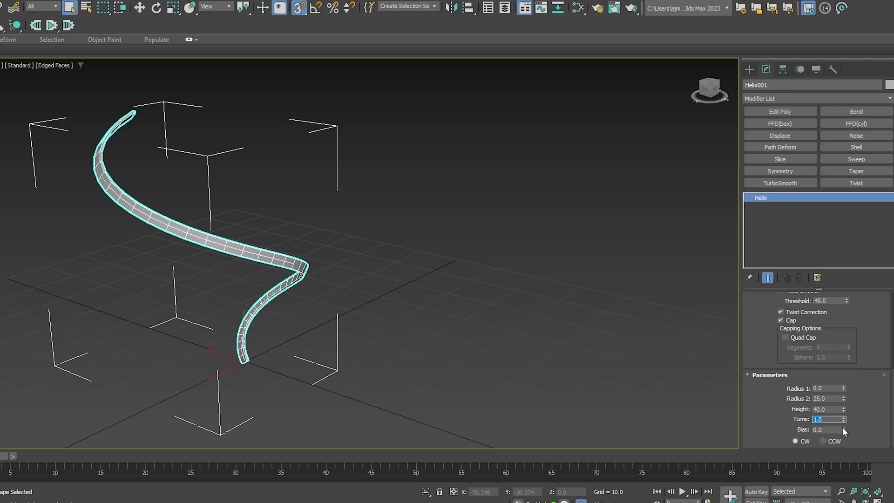
drag(843, 428, 838, 421)
alt+middle_drag(330, 202, 240, 216)
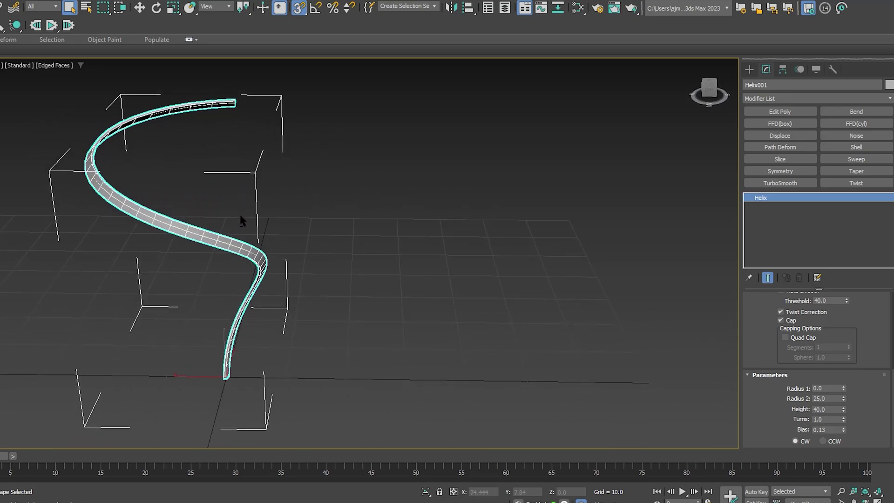
click(771, 97)
Step: Add an Array modifier using Radial distribution with Strength reset to 0%
text(A)
key(Return)
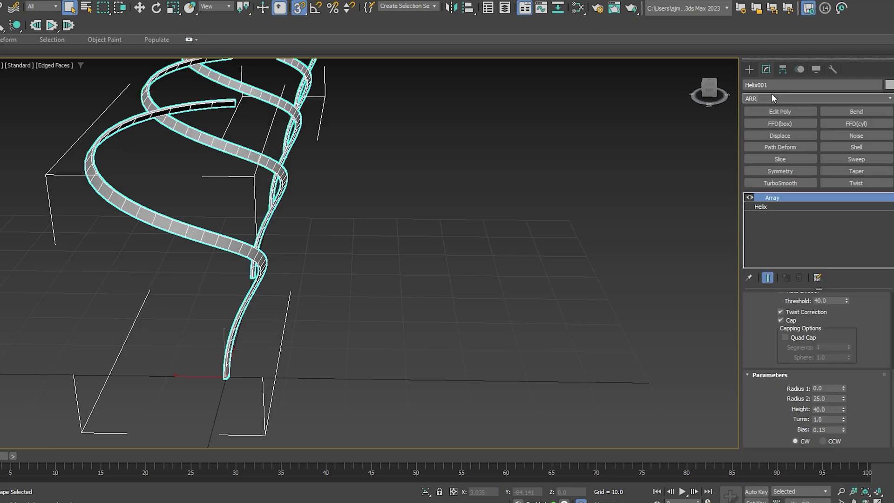
click(778, 313)
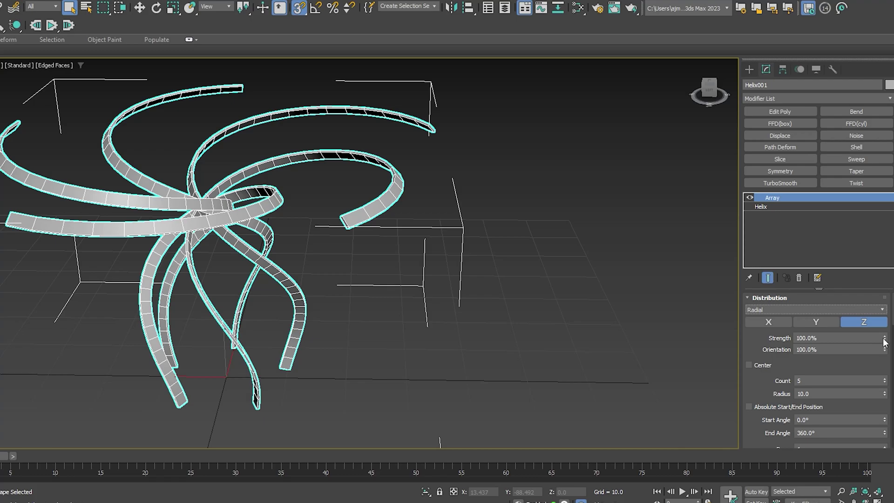
mouse_move(463, 314)
alt+middle_down()
mouse_move(293, 272)
mouse_move(293, 293)
alt+middle_up()
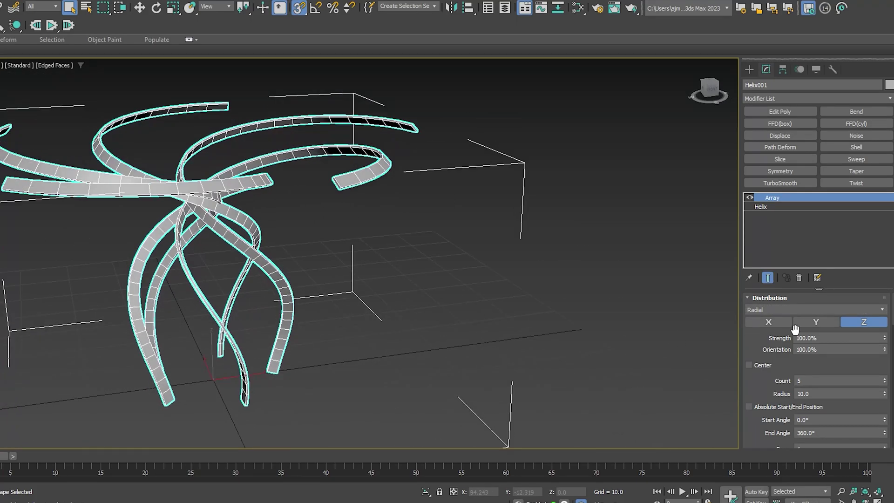
right_click(883, 342)
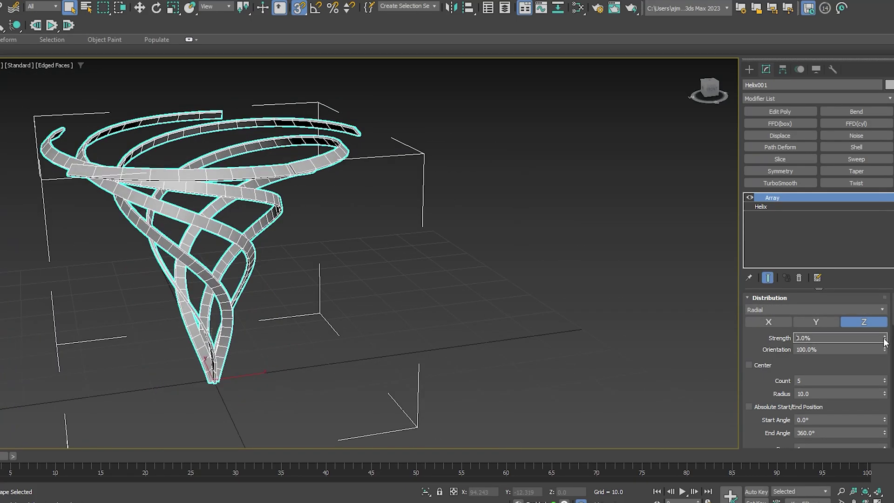
mouse_move(548, 329)
alt+middle_down()
mouse_move(336, 265)
mouse_move(349, 249)
mouse_move(419, 273)
mouse_move(451, 307)
mouse_move(469, 297)
alt+middle_up()
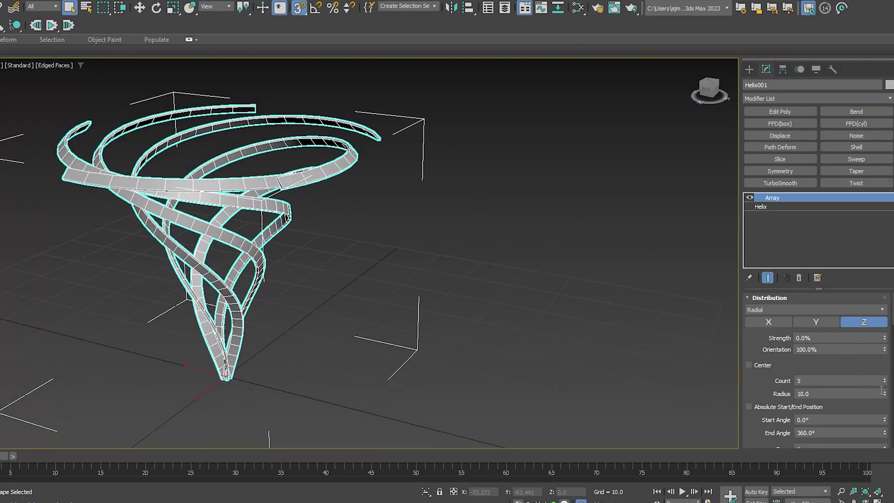
Step: In the Helix level below the Array, set Bias to 0.34 and Turns to 1.5
click(772, 205)
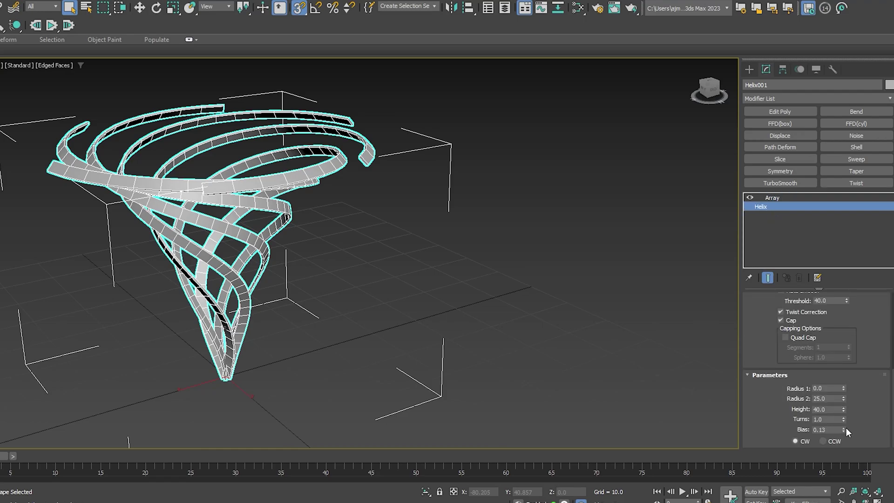
drag(843, 427, 828, 365)
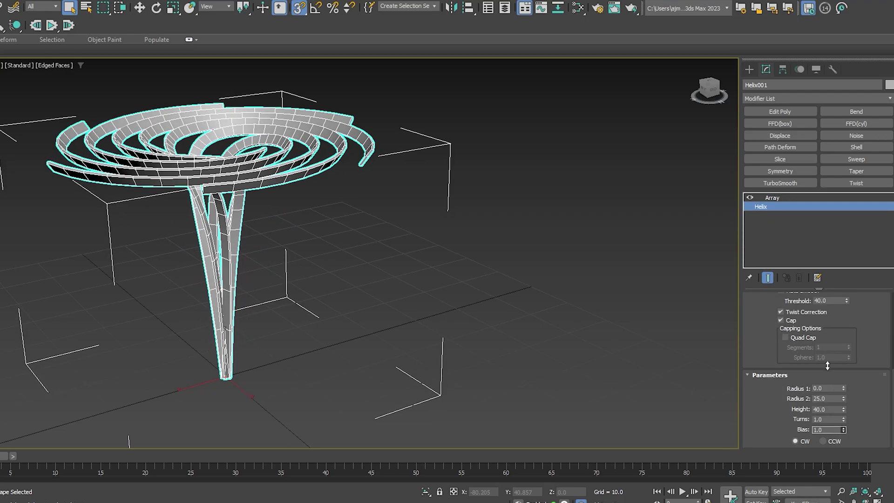
drag(827, 380, 827, 405)
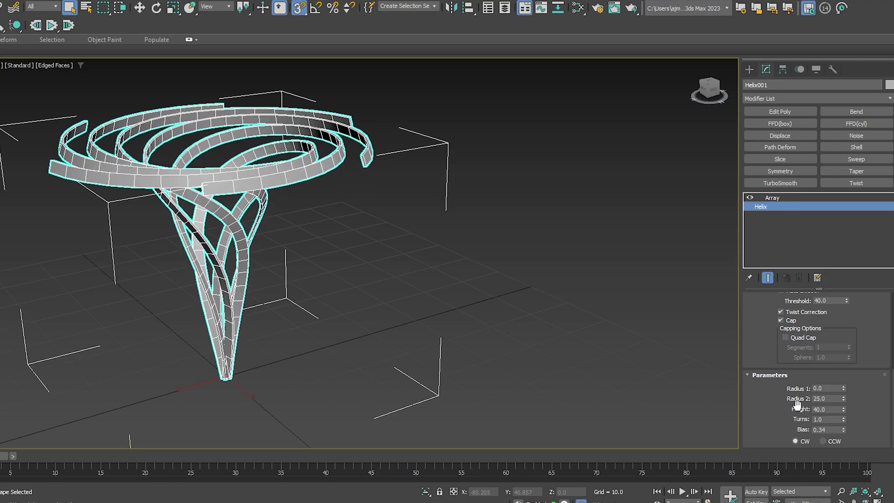
mouse_move(470, 321)
alt+middle_down()
mouse_move(483, 311)
mouse_move(506, 319)
alt+middle_up()
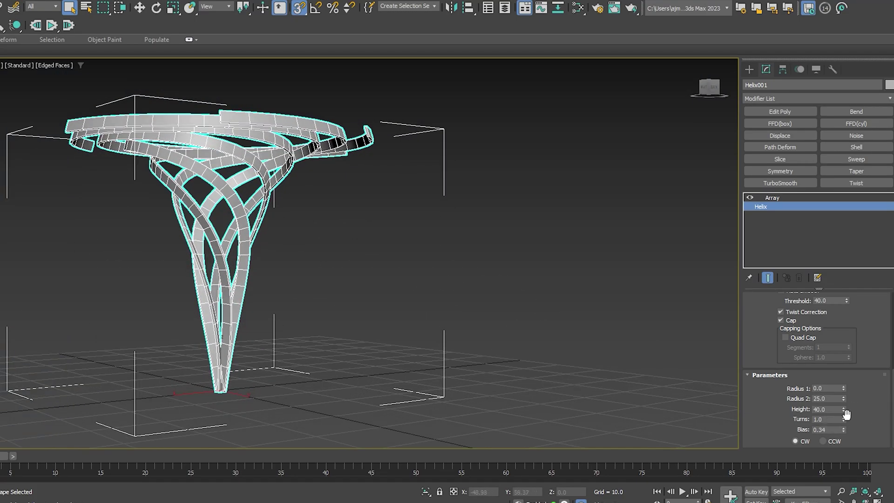
drag(844, 418, 794, 396)
alt+middle_drag(515, 359, 492, 359)
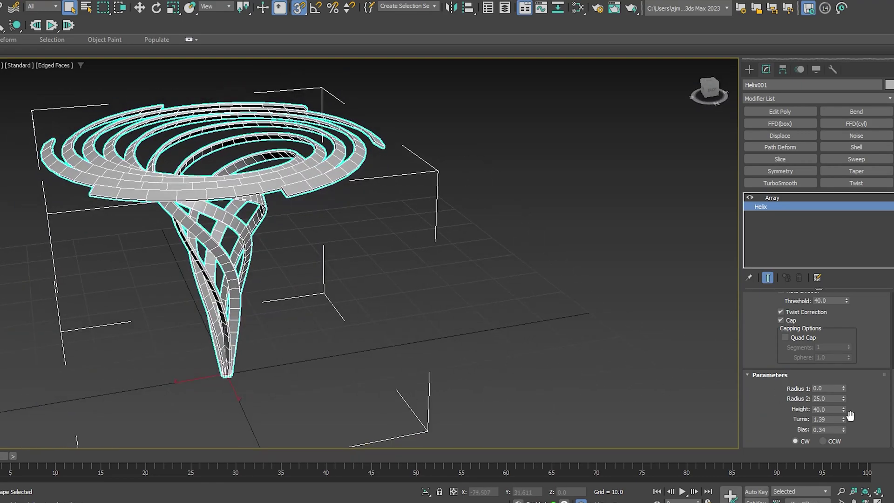
text(5)
key(Return)
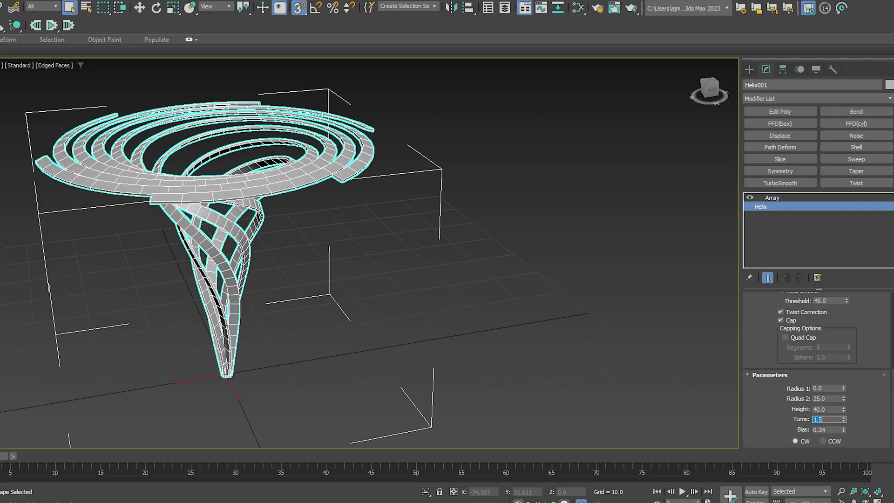
mouse_move(419, 260)
alt+middle_down()
mouse_move(400, 314)
mouse_move(434, 285)
mouse_move(410, 229)
mouse_move(416, 214)
mouse_move(456, 200)
mouse_move(495, 244)
mouse_move(363, 253)
mouse_move(435, 270)
alt+middle_up()
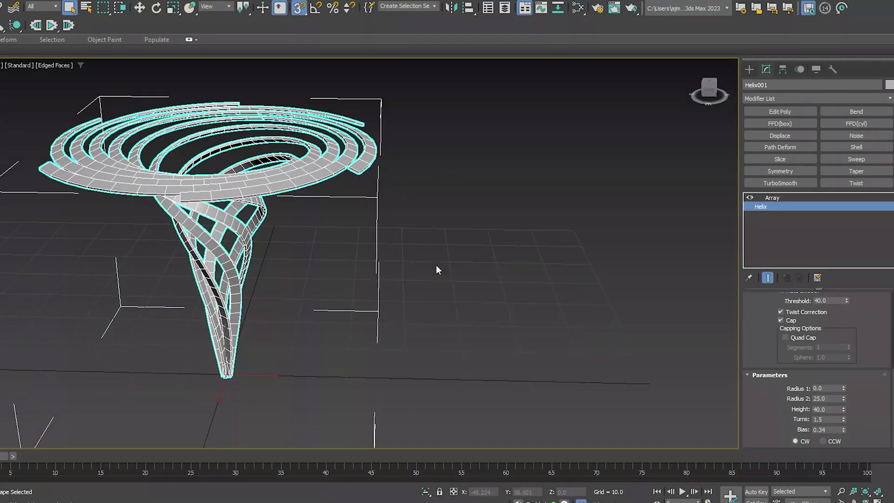
Step: Tilt the rectangular ribbon cross-sections to an Angle of -16.53
scroll(866, 331, up, 2)
scroll(873, 361, up, 2)
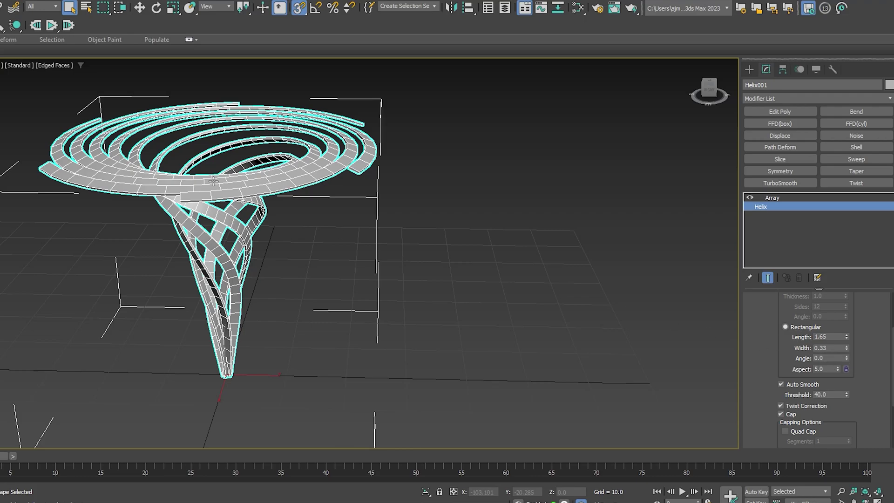
alt+middle_drag(371, 241, 359, 233)
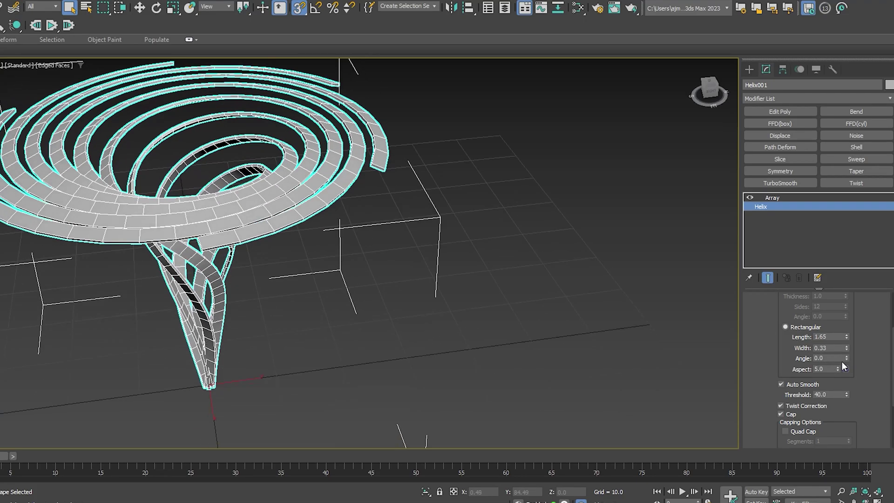
mouse_move(847, 359)
mouse_down()
mouse_move(683, 81)
mouse_move(681, 127)
mouse_up()
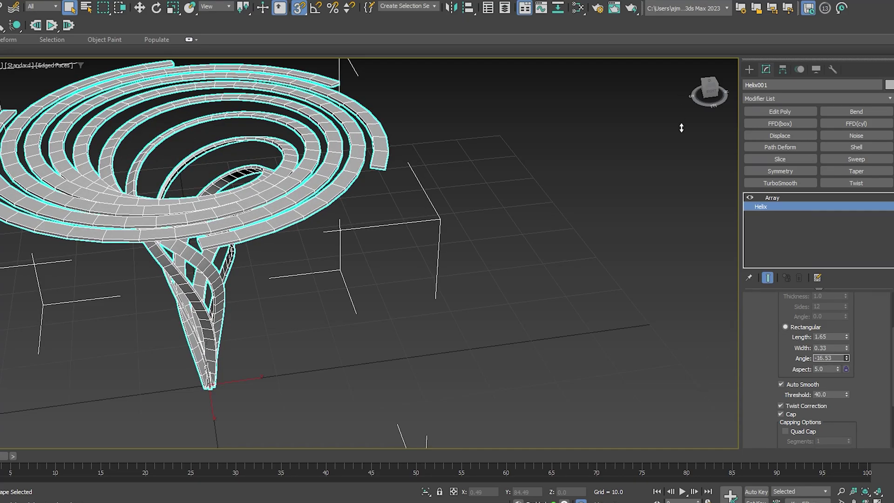
scroll(407, 140, down, 3)
mouse_move(407, 154)
alt+middle_down()
mouse_move(408, 139)
mouse_move(418, 171)
mouse_move(458, 107)
alt+middle_up()
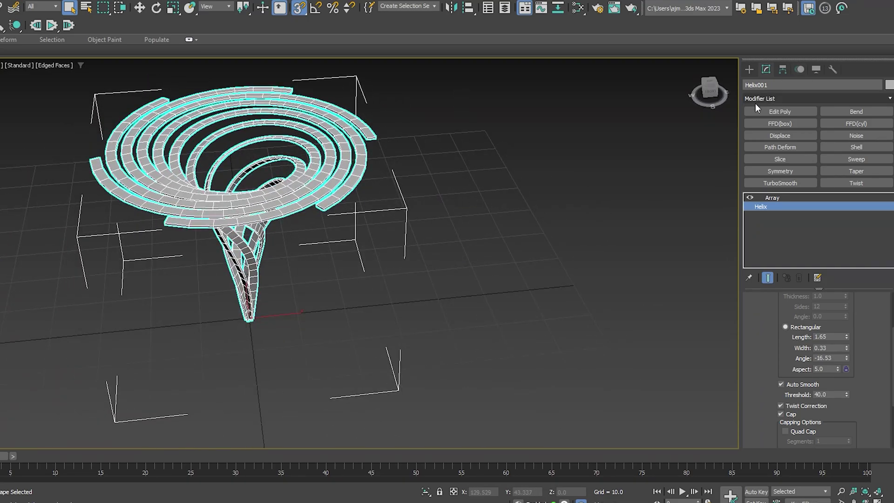
Step: Create a flat cylinder of radius 31.209 aligned to the helix centre at X 0
click(748, 69)
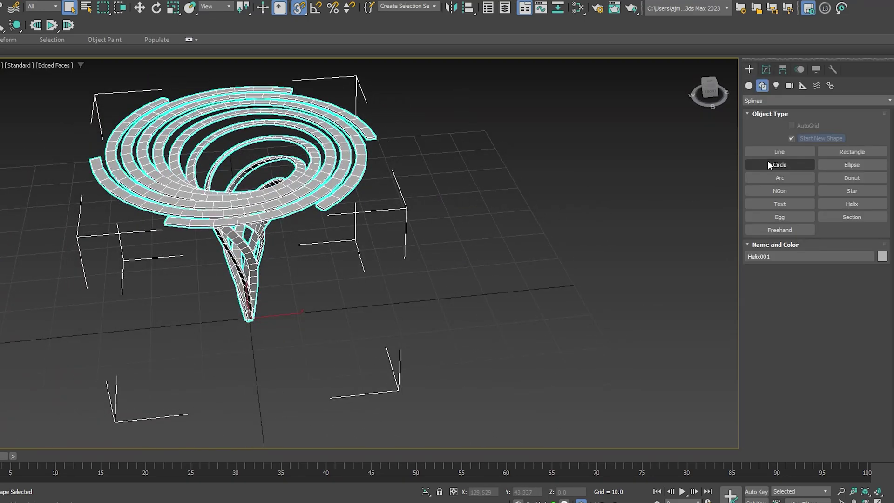
click(749, 86)
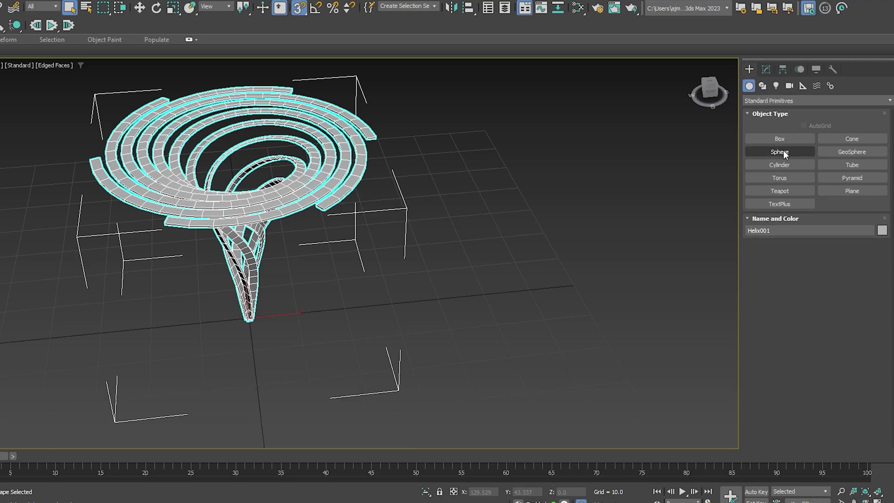
click(789, 160)
middle_drag(229, 377, 275, 303)
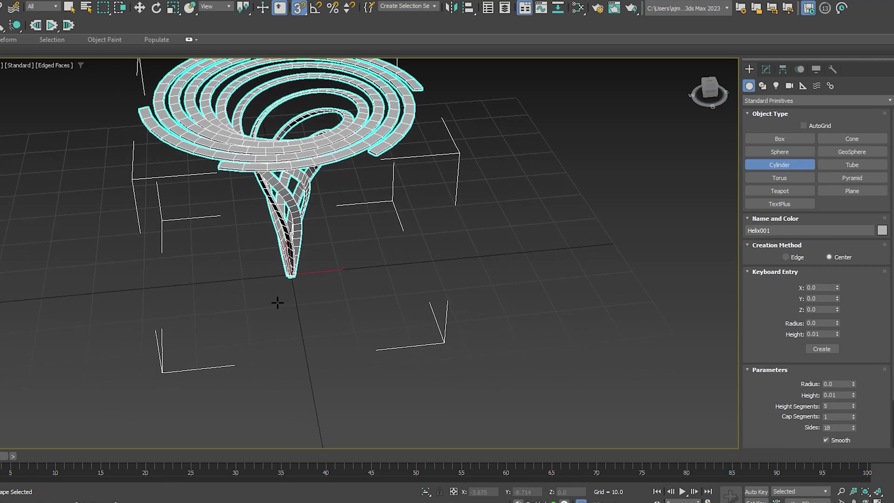
drag(276, 303, 427, 340)
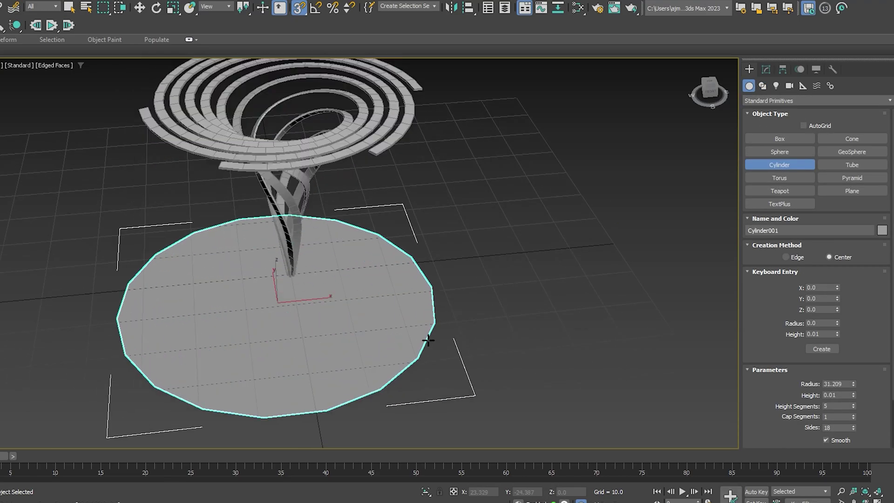
right_click(405, 315)
click(298, 166)
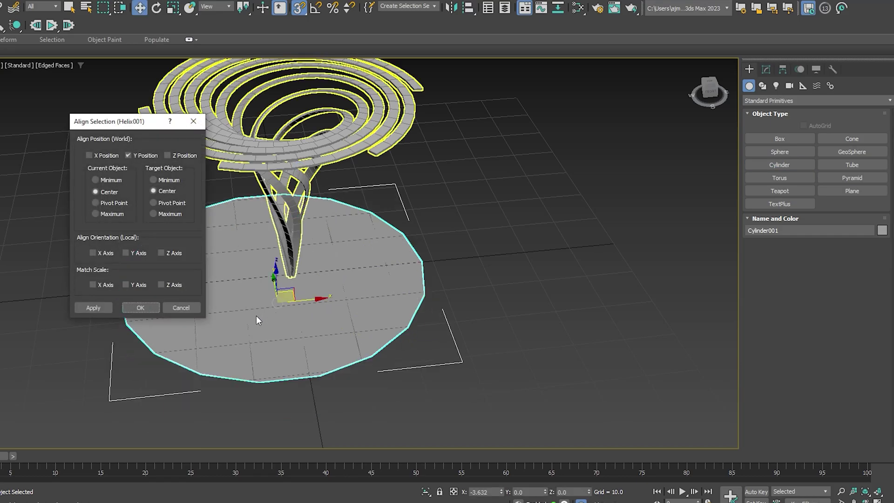
click(141, 306)
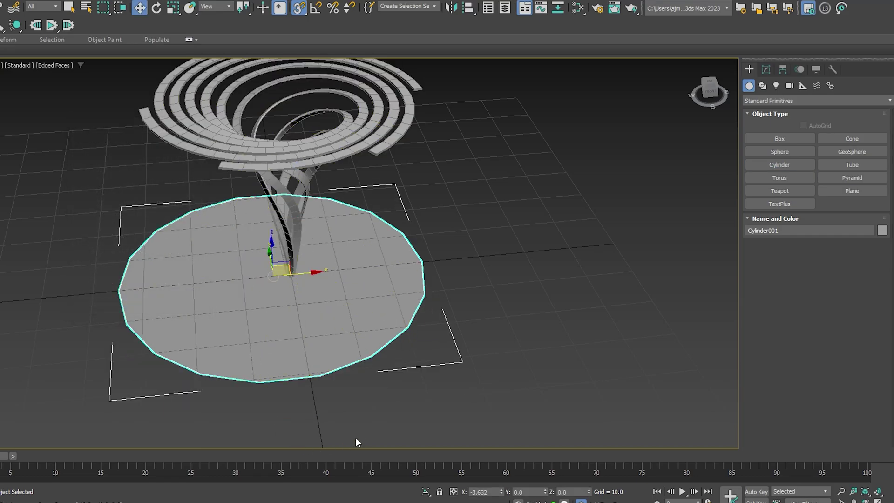
right_click(501, 491)
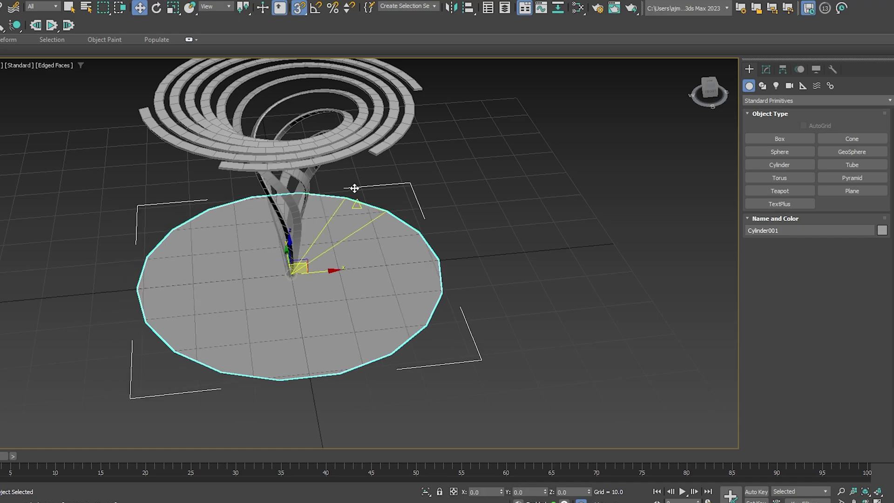
Step: Move the disc to the top of the helix, centred at X 0, Y 0
click(330, 143)
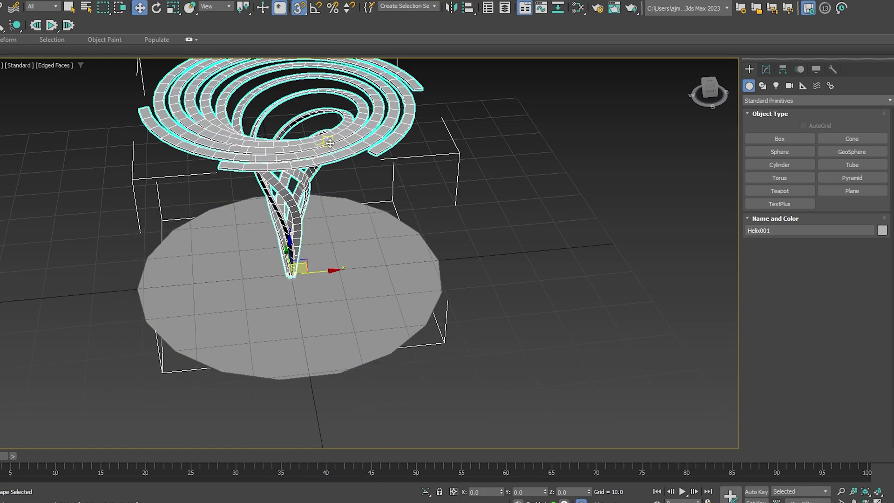
click(321, 363)
mouse_move(292, 248)
mouse_down()
mouse_move(349, 143)
mouse_move(395, 129)
mouse_up()
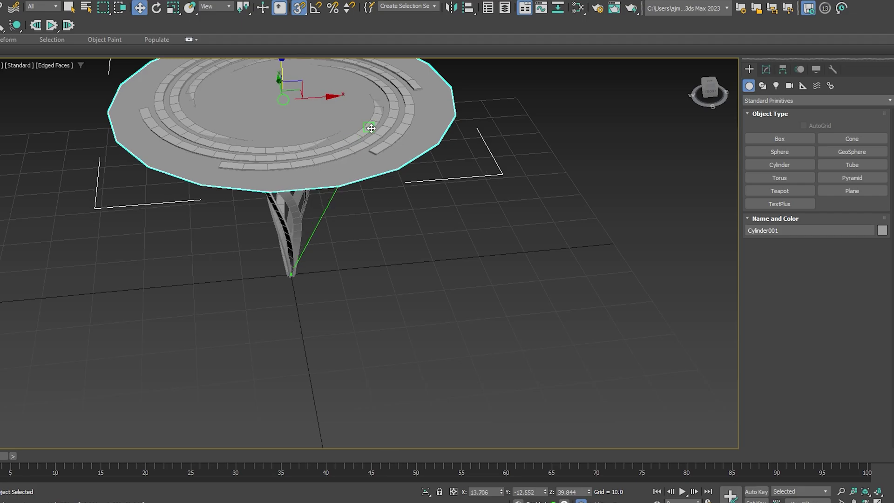
alt+middle_drag(409, 122, 409, 259)
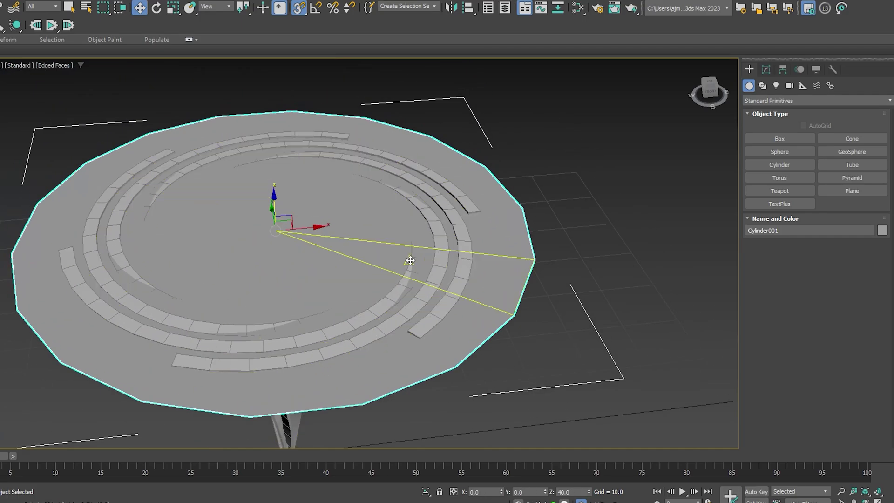
drag(409, 122, 427, 242)
key(s)
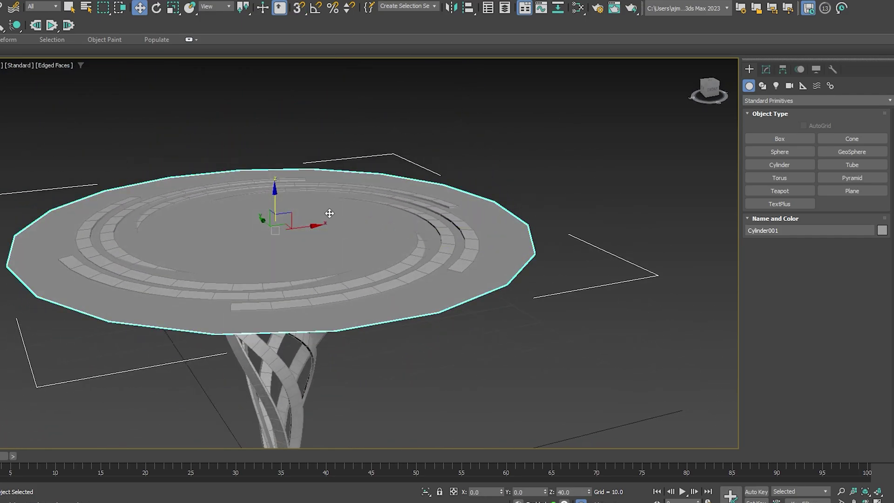
drag(276, 201, 280, 198)
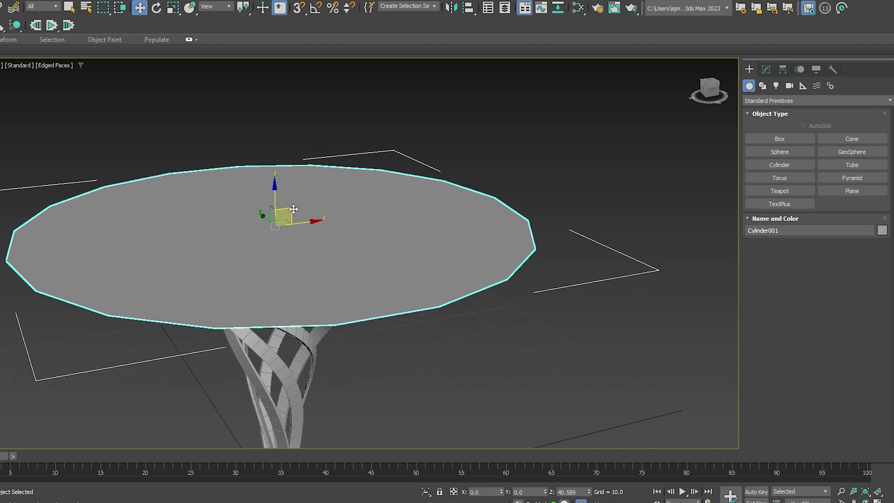
mouse_move(282, 195)
alt+middle_down()
mouse_move(296, 162)
mouse_move(389, 168)
alt+middle_up()
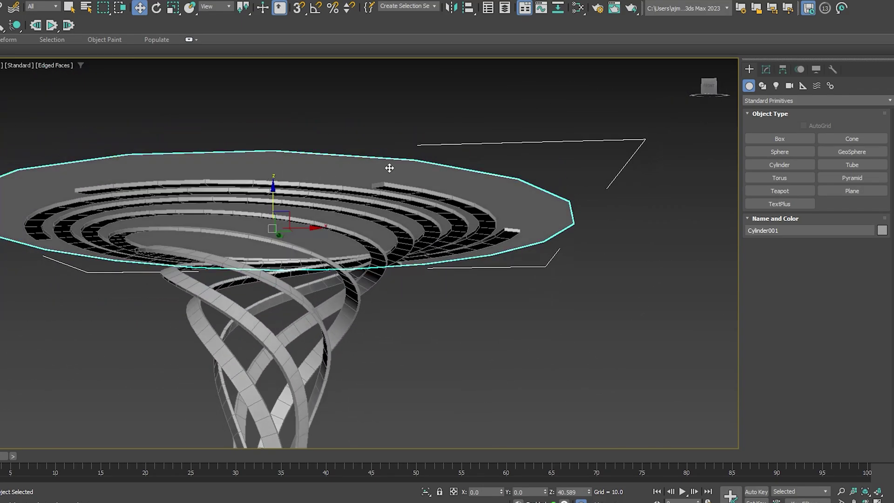
Step: Switch to the Left wireframe view and zoom in on the base
key(l)
scroll(356, 199, up, 3)
scroll(344, 210, up, 3)
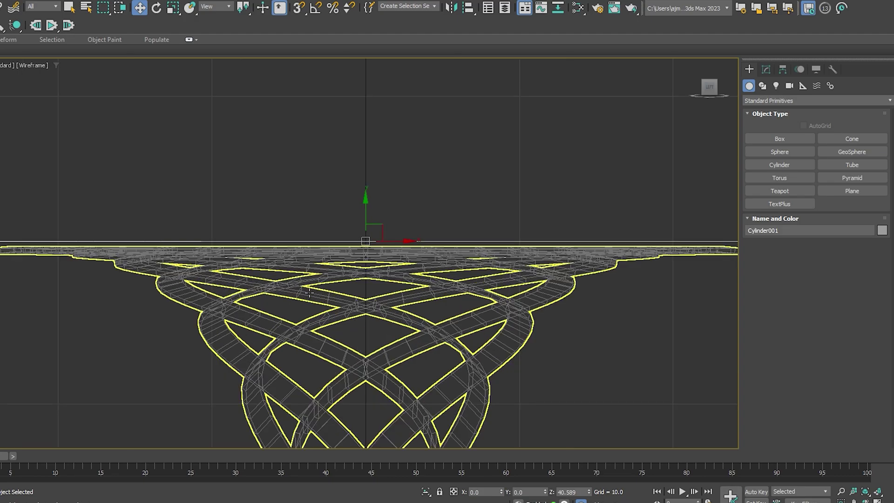
scroll(327, 230, up, 3)
scroll(111, 203, up, 3)
Step: Raise the cylinder height to 5.23 and snap it onto the top of the base
click(766, 70)
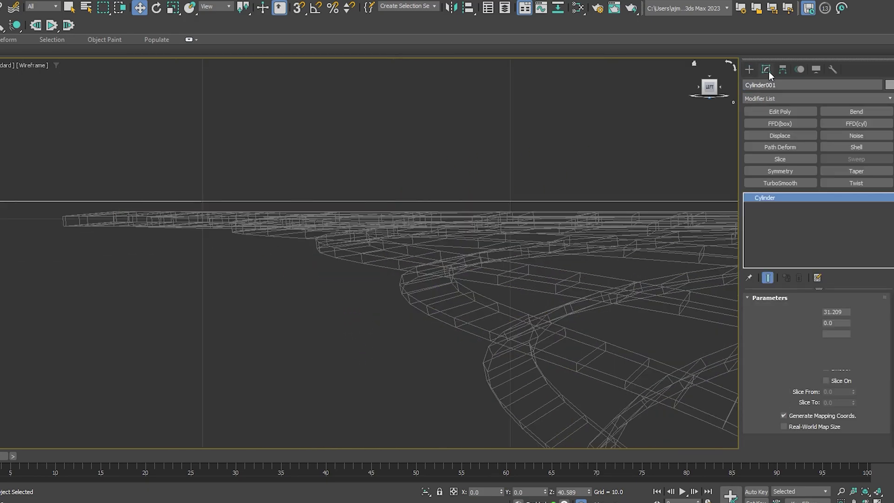
drag(855, 325, 855, 261)
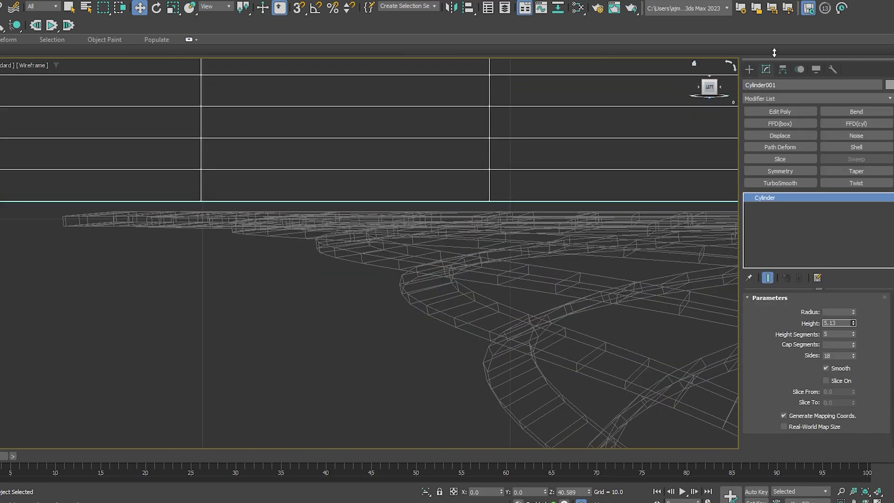
scroll(427, 192, down, 2)
middle_drag(427, 192, 189, 208)
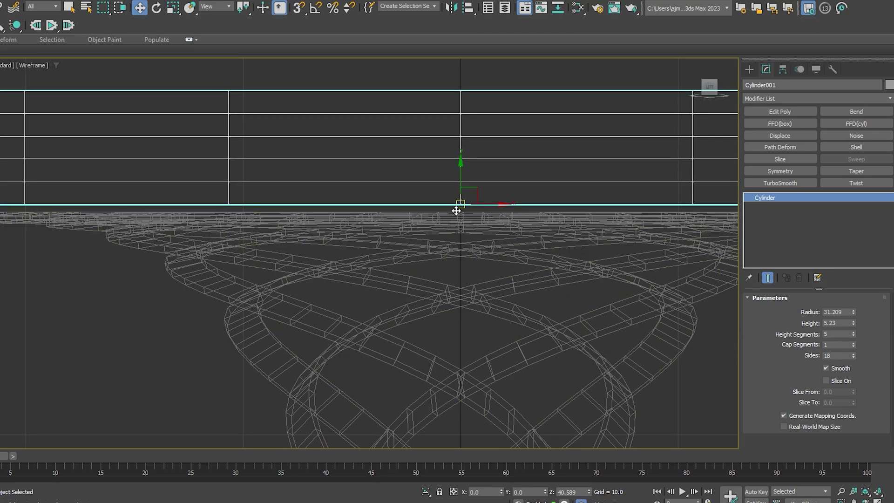
scroll(444, 206, up, 2)
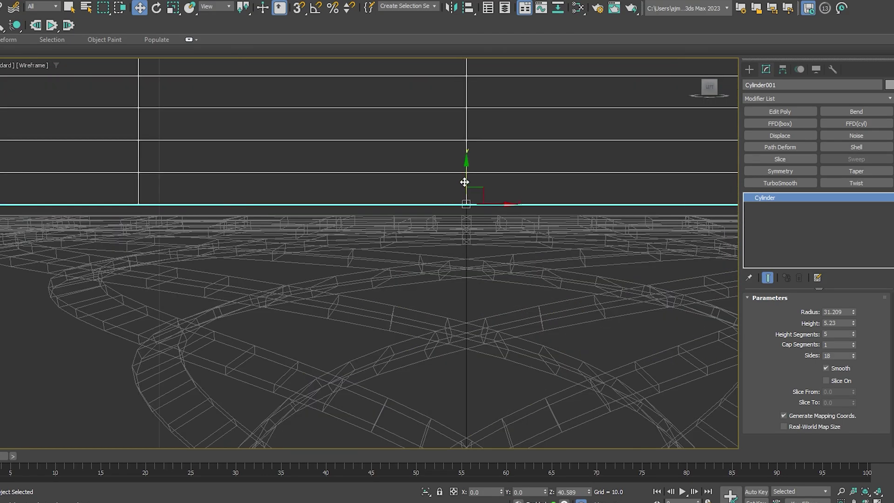
key(s)
drag(406, 204, 253, 215)
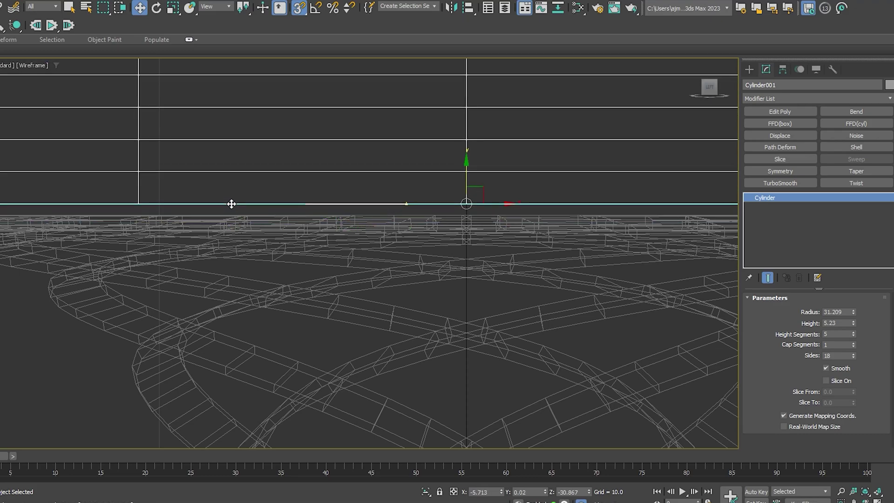
drag(252, 215, 206, 212)
scroll(306, 255, down, 5)
Step: Back in Perspective, thin the tabletop to height 1.098 at Z 40.133
key(p)
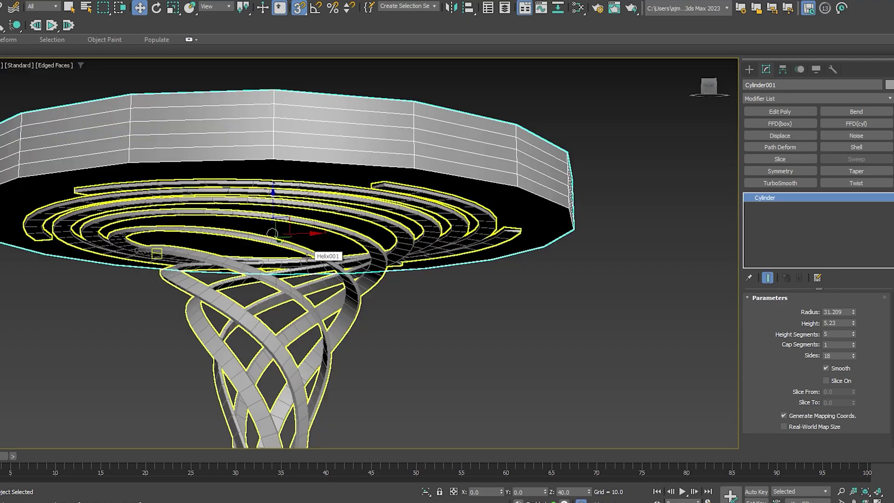
scroll(292, 226, up, 5)
mouse_move(291, 185)
alt+middle_down()
mouse_move(306, 201)
mouse_move(335, 186)
alt+middle_up()
scroll(188, 305, up, 5)
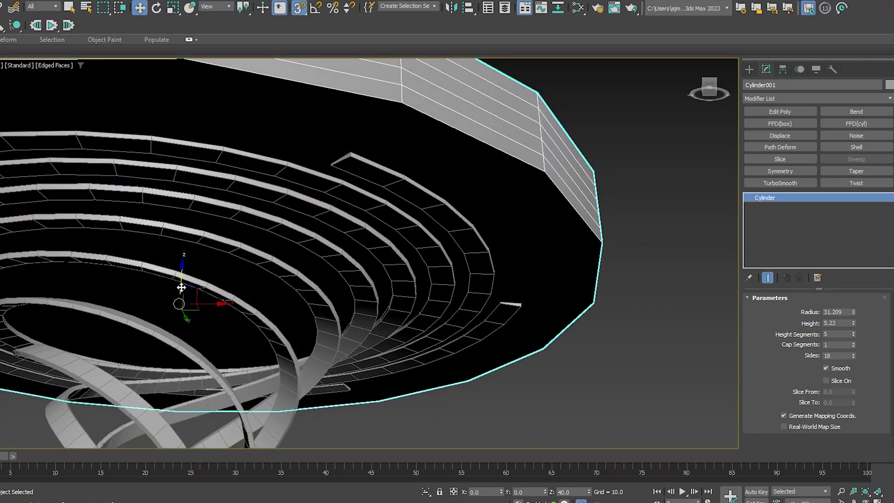
key(s)
drag(183, 270, 183, 270)
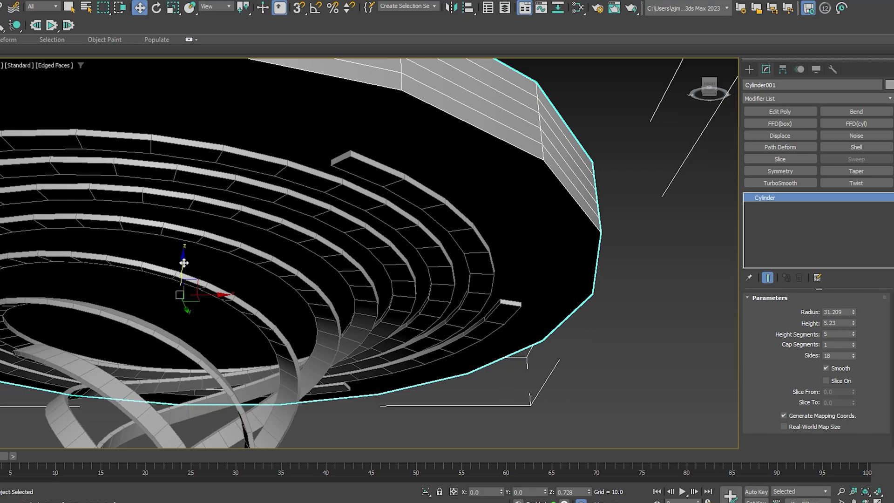
scroll(277, 195, down, 3)
scroll(243, 204, down, 3)
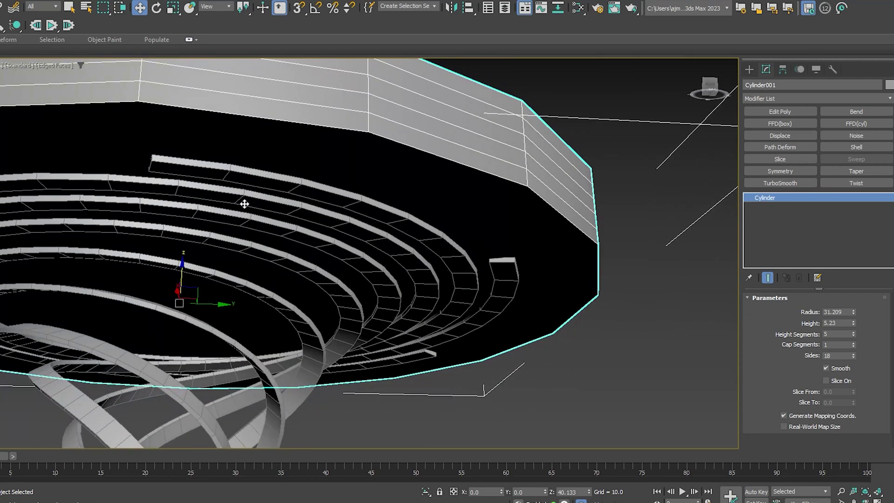
scroll(321, 210, down, 3)
key(ctrl+z)
alt+middle_drag(333, 237, 334, 223)
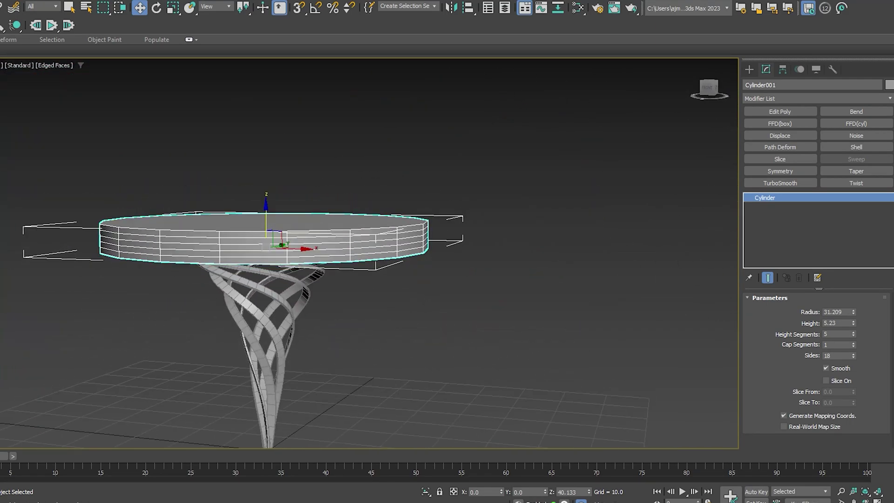
drag(853, 323, 871, 366)
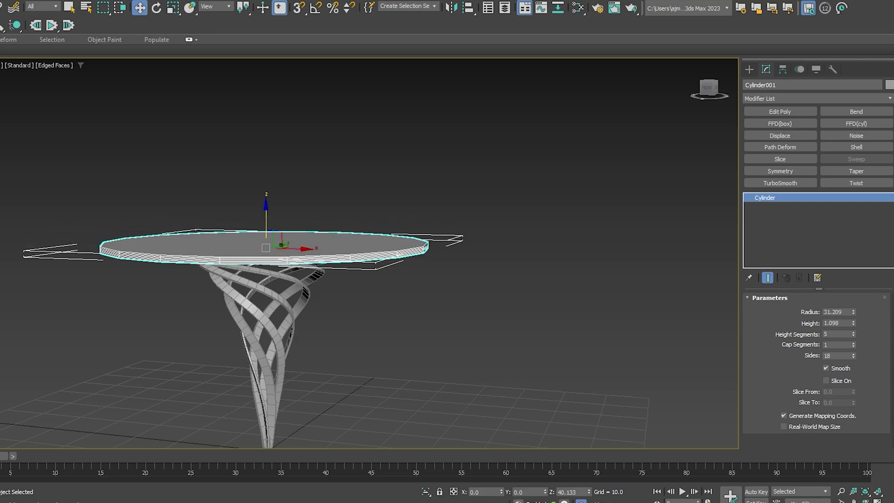
Step: Give the tabletop 1 height segment and 32 sides
click(853, 335)
right_click(853, 334)
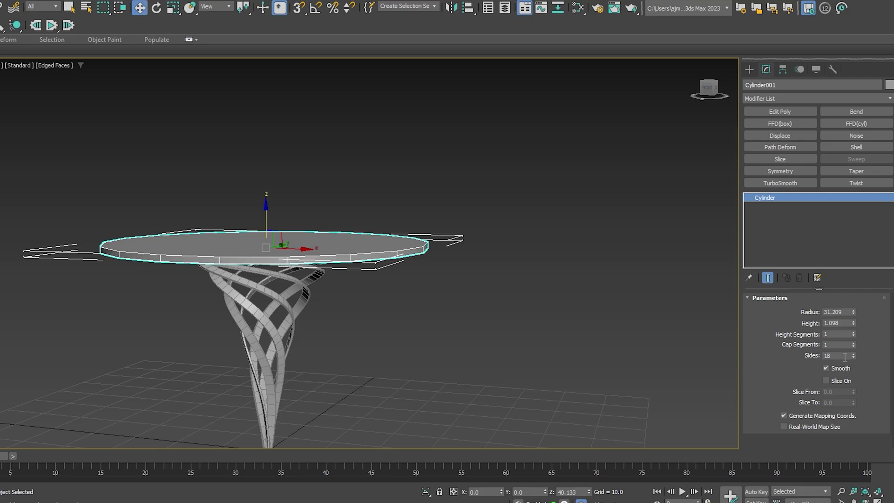
double_click(845, 356)
text(32)
key(Return)
text(1)
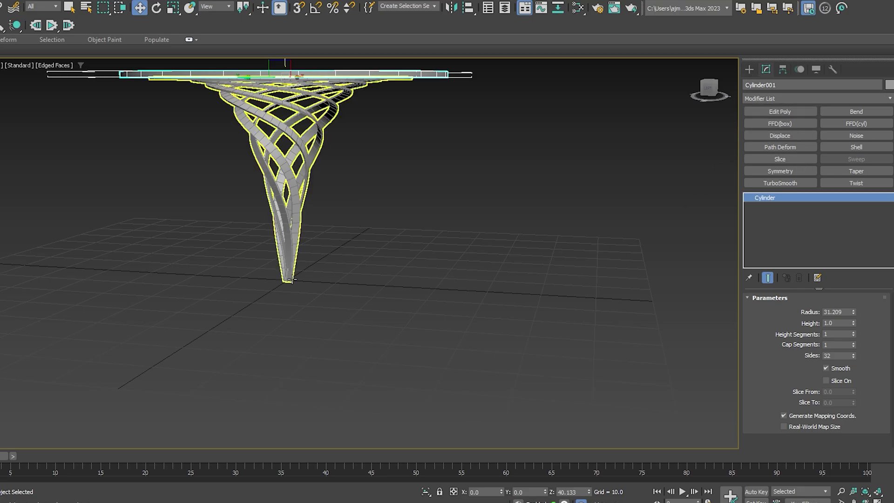
scroll(289, 275, up, 6)
middle_drag(289, 275, 350, 275)
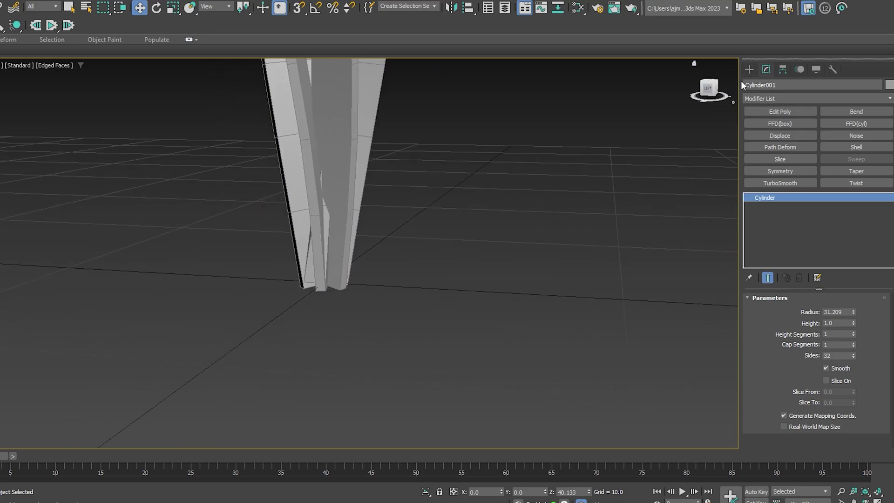
Step: Add a sphere at X 0, Y 0 at the base's foot with radius 3.179
click(745, 68)
click(787, 152)
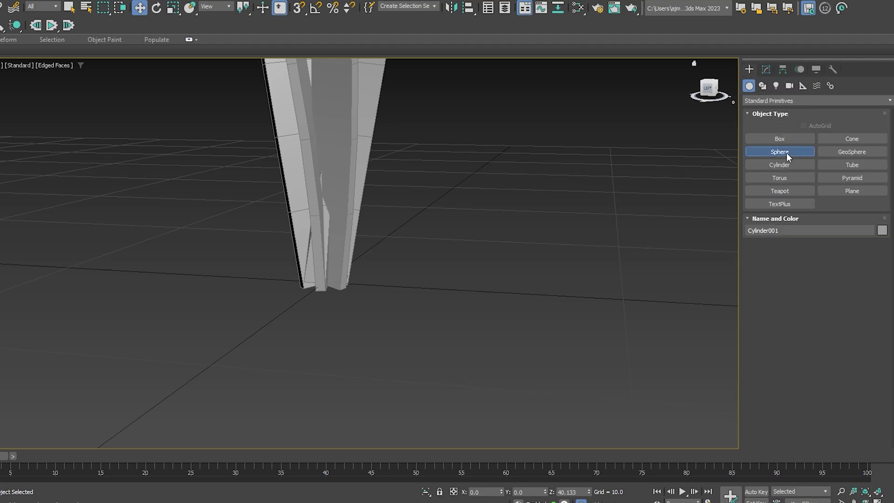
drag(461, 273, 496, 286)
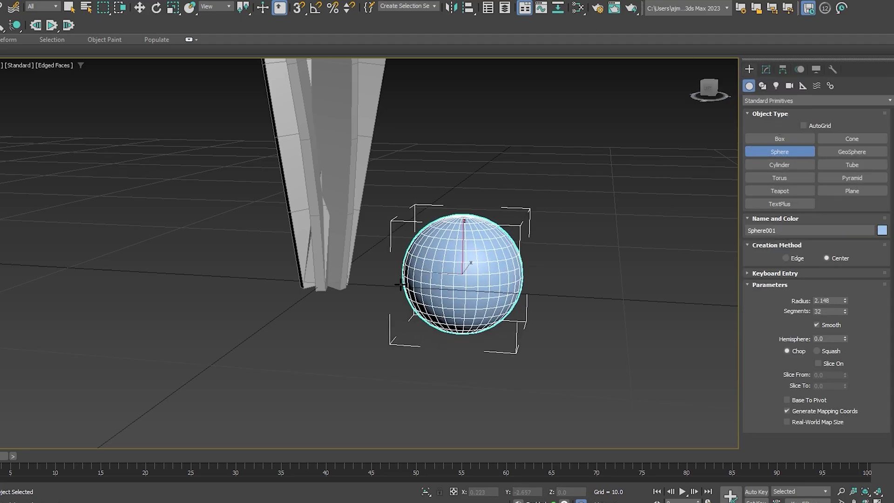
key(w)
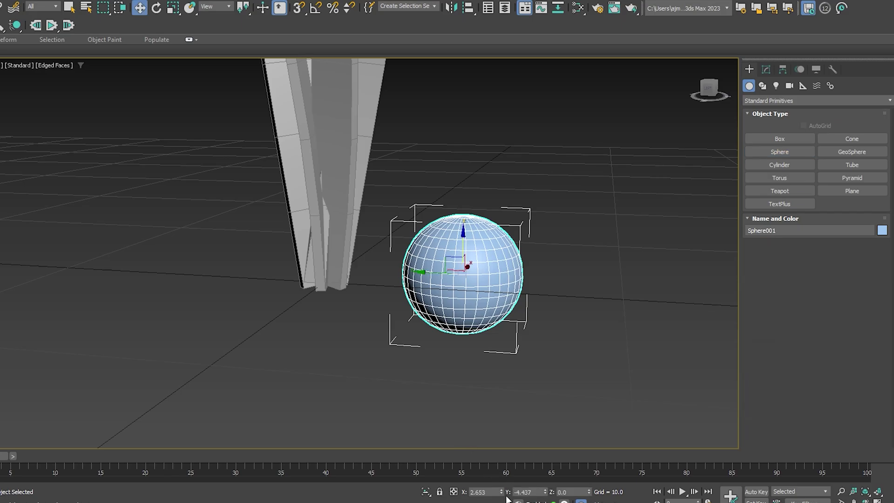
right_click(502, 494)
right_click(546, 492)
mouse_move(481, 410)
alt+middle_down()
mouse_move(383, 320)
mouse_move(356, 320)
mouse_move(300, 258)
alt+middle_up()
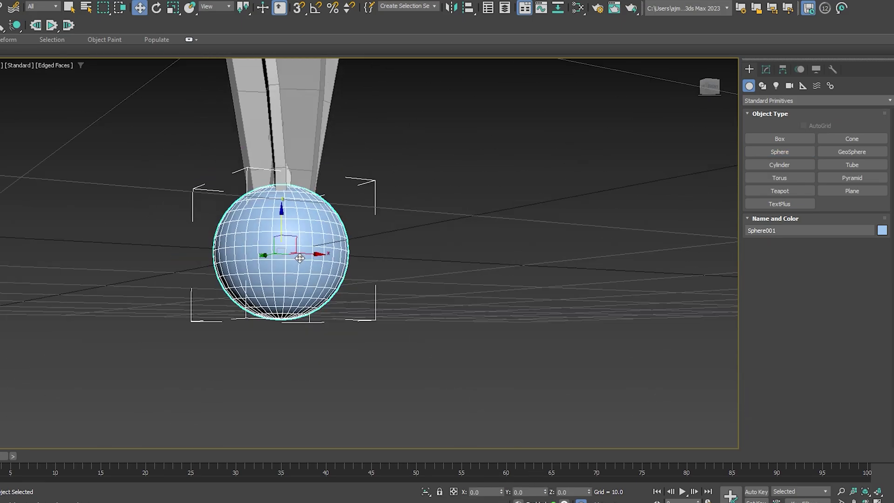
click(766, 69)
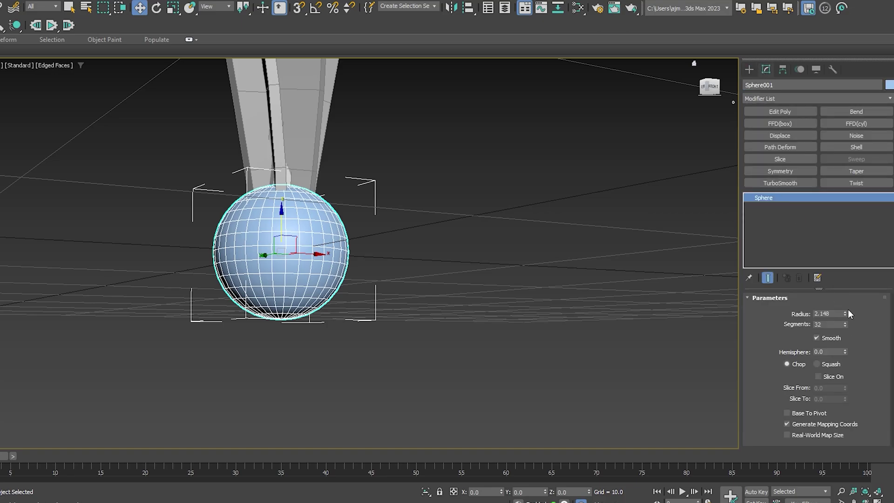
drag(844, 314, 841, 289)
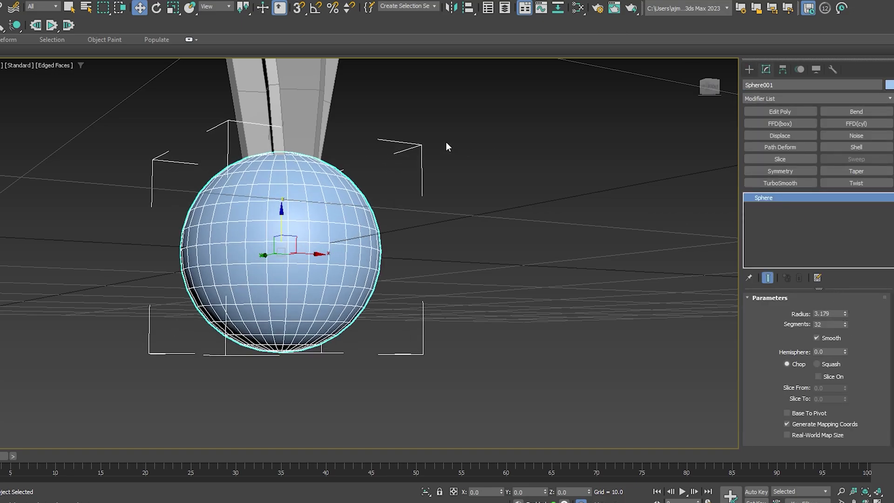
mouse_move(445, 142)
alt+middle_down()
mouse_move(383, 144)
mouse_move(407, 174)
mouse_move(368, 196)
alt+middle_up()
Step: Add Edit Poly to the sphere and select the 128 polygons around its bottom pole
click(789, 112)
scroll(380, 186, up, 5)
scroll(368, 196, up, 2)
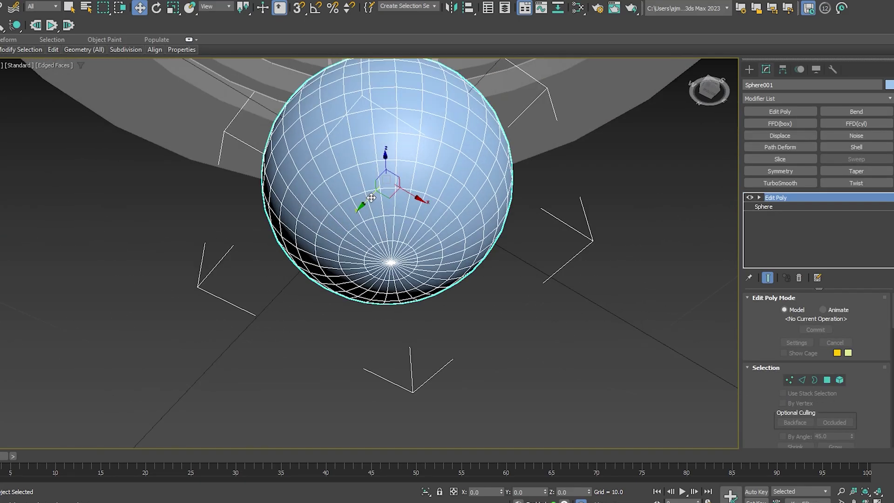
key(1)
click(390, 263)
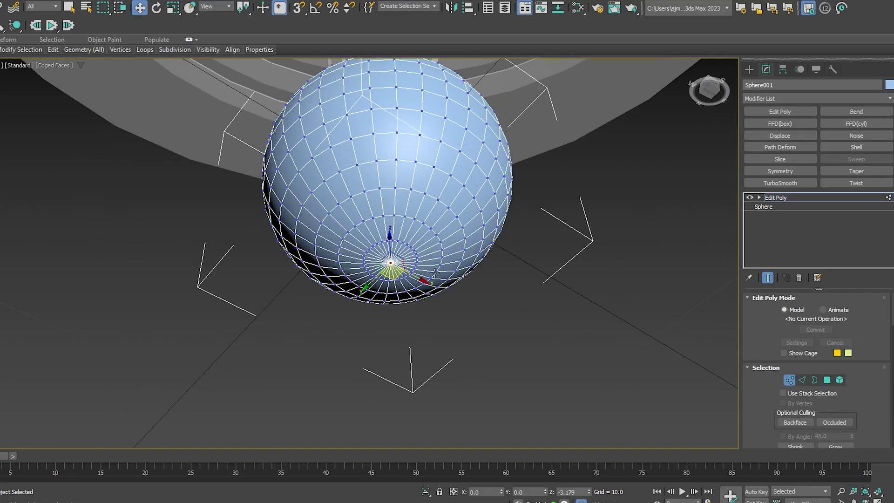
ctrl+click(828, 379)
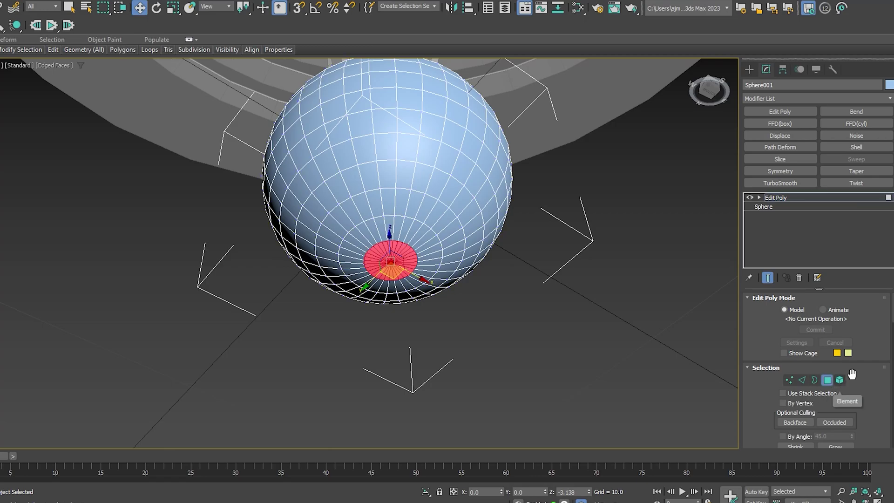
scroll(836, 395, down, 3)
click(838, 385)
click(840, 387)
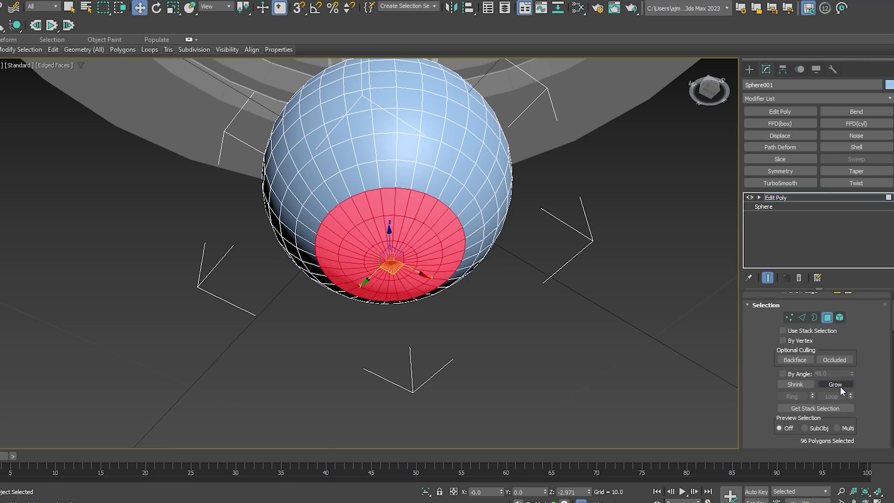
Step: Extrude the bottom polygons by 1.655 along Local Normal to form a flared collar
mouse_move(523, 227)
alt+middle_down()
mouse_move(486, 261)
mouse_move(429, 218)
mouse_move(438, 209)
alt+middle_up()
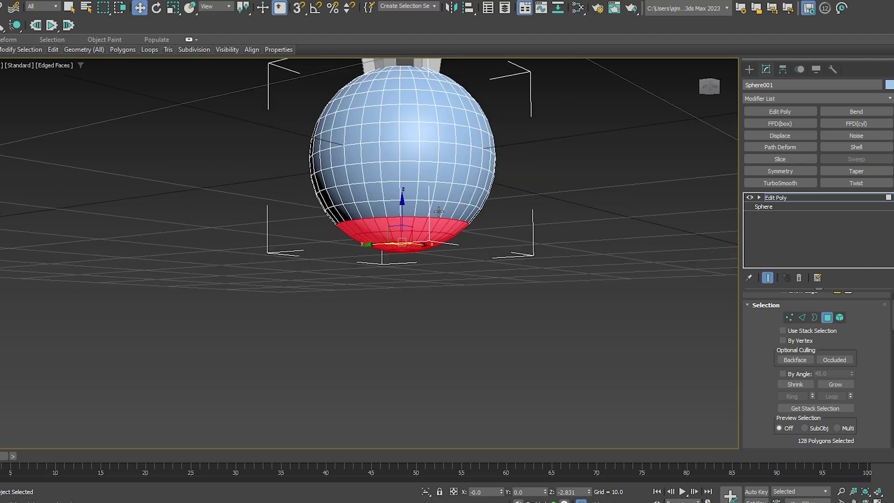
right_click(438, 208)
click(349, 235)
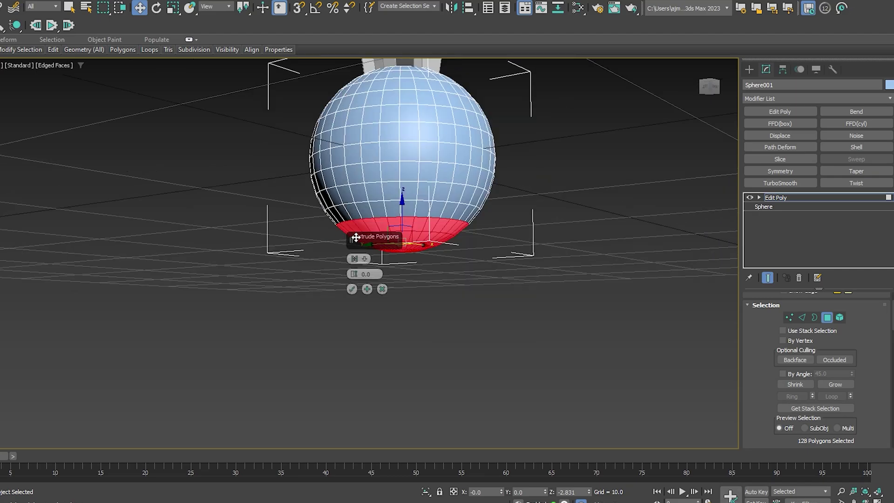
drag(358, 274, 365, 263)
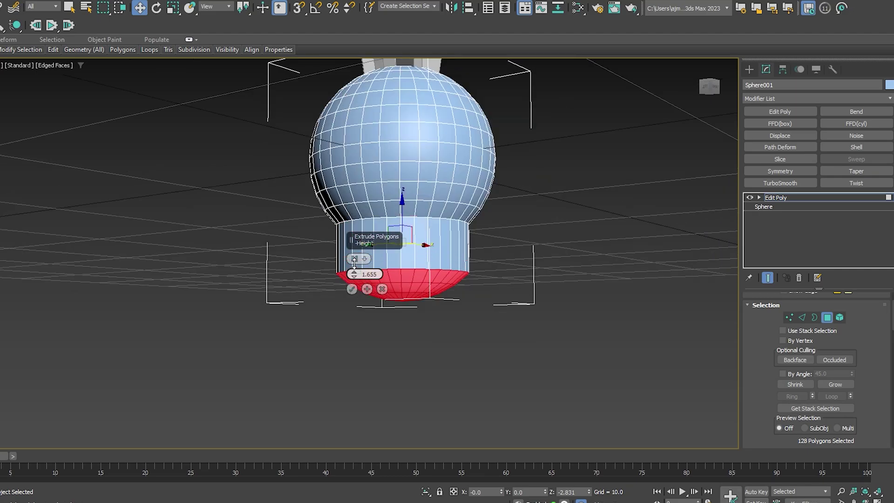
click(365, 259)
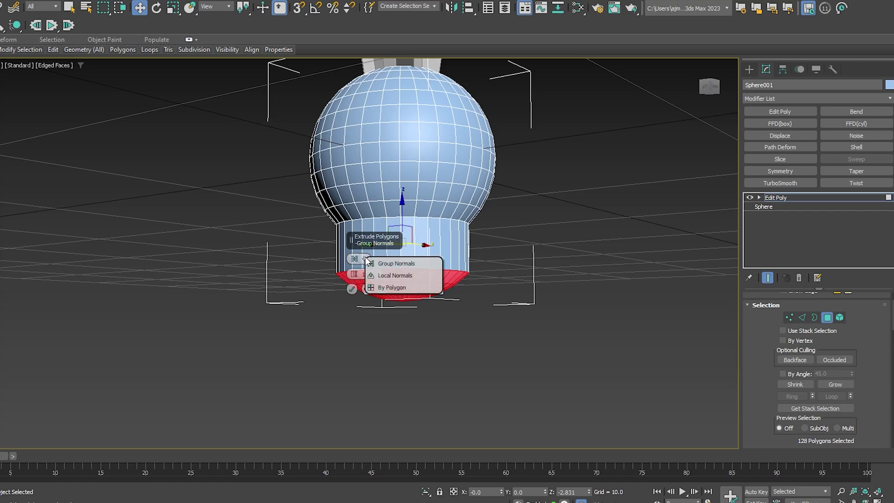
click(409, 276)
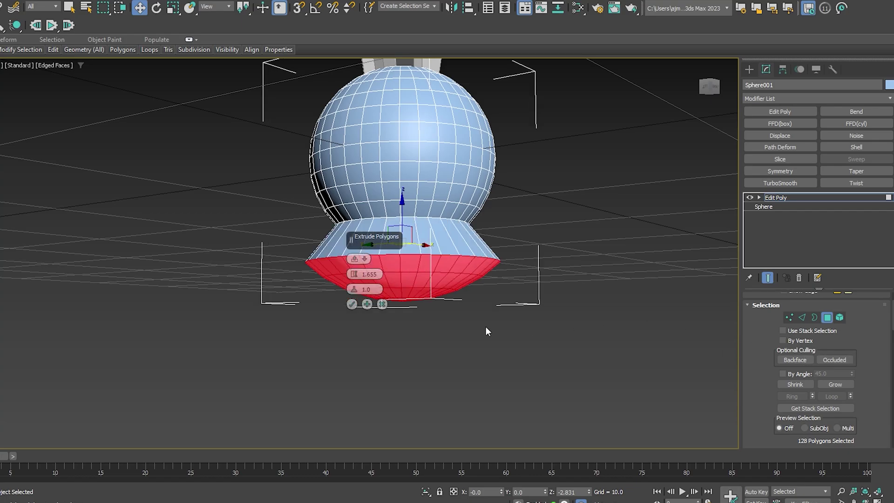
click(349, 305)
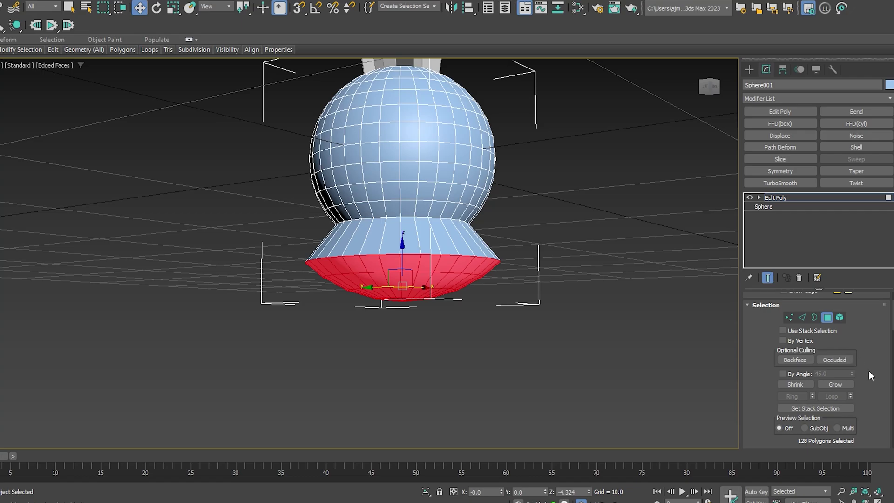
Step: Flatten the bottom polygons with Make Planar Z and scale them out into a wide disk
scroll(869, 371, down, 3)
scroll(869, 371, down, 3)
scroll(869, 371, down, 3)
scroll(869, 370, down, 3)
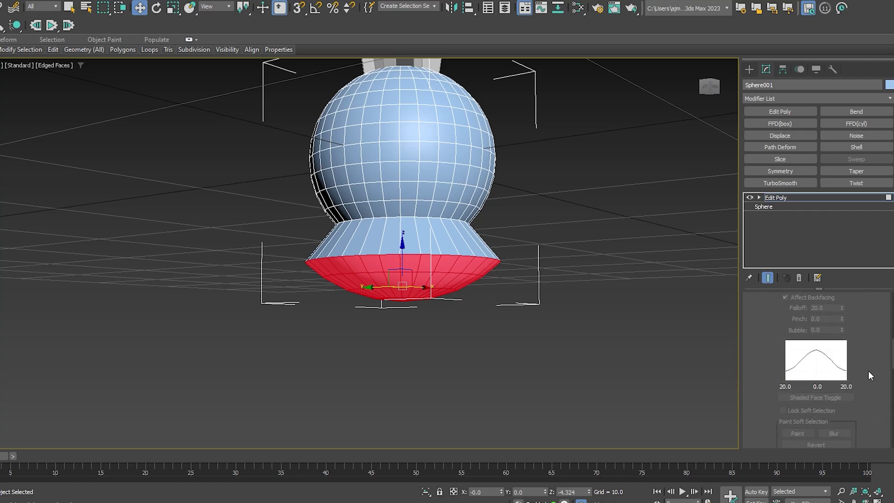
scroll(869, 368, down, 3)
scroll(870, 350, down, 3)
scroll(870, 342, down, 3)
scroll(868, 347, down, 3)
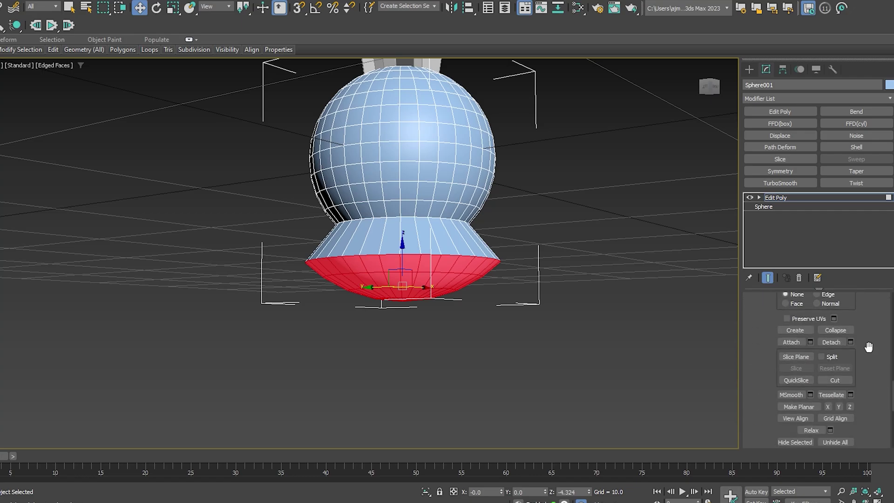
scroll(869, 346, down, 3)
click(850, 328)
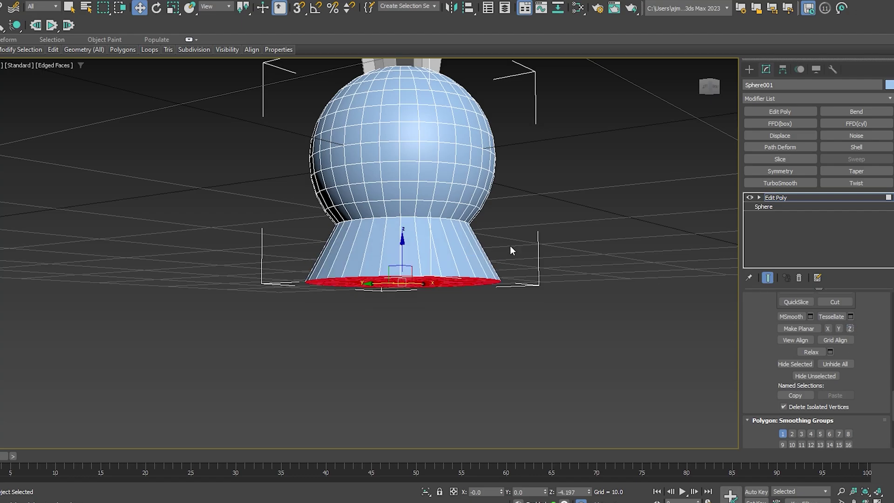
key(r)
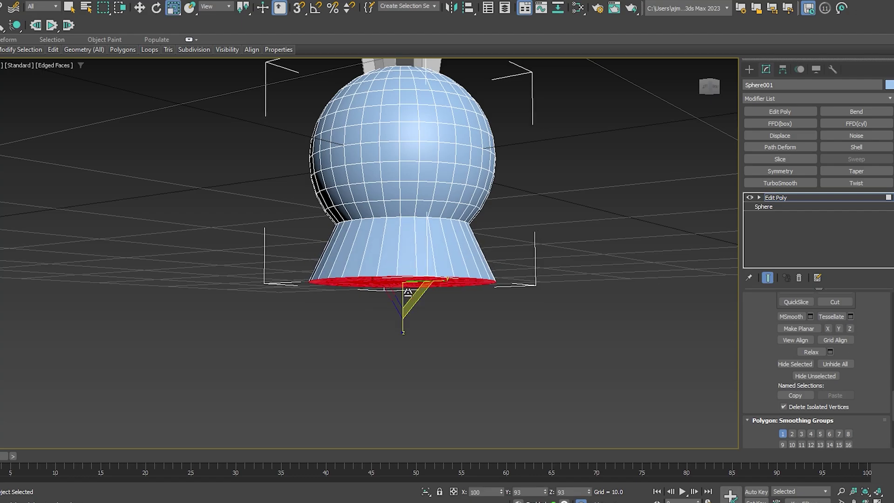
drag(404, 292, 379, 187)
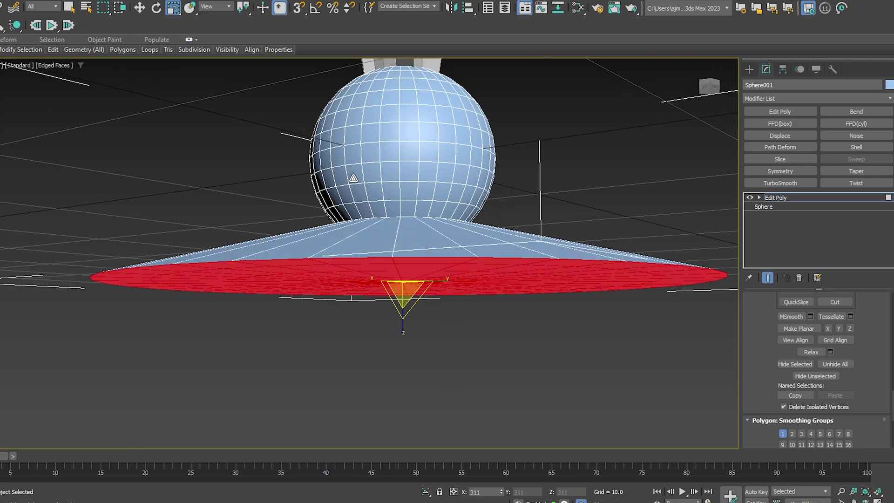
Step: Nudge the foot disk slightly downward and inspect it from a lower angle
scroll(379, 186, down, 5)
key(F2)
mouse_move(380, 187)
alt+middle_down()
mouse_move(386, 177)
mouse_move(391, 195)
alt+middle_up()
scroll(397, 216, up, 4)
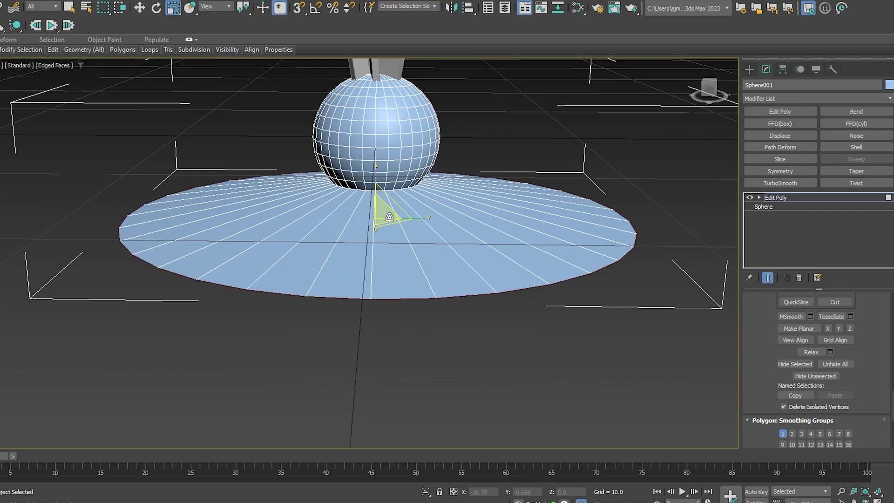
key(w)
drag(374, 191, 374, 193)
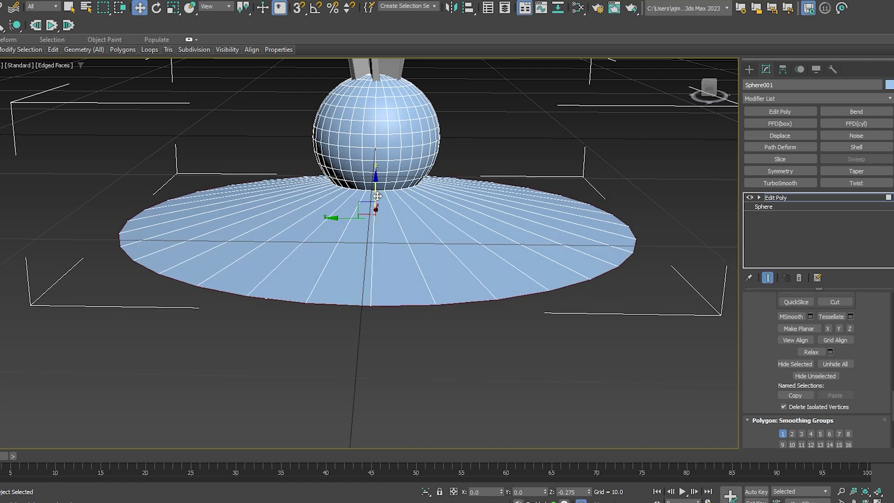
alt+middle_drag(374, 194, 357, 171)
scroll(356, 172, up, 3)
key(F2)
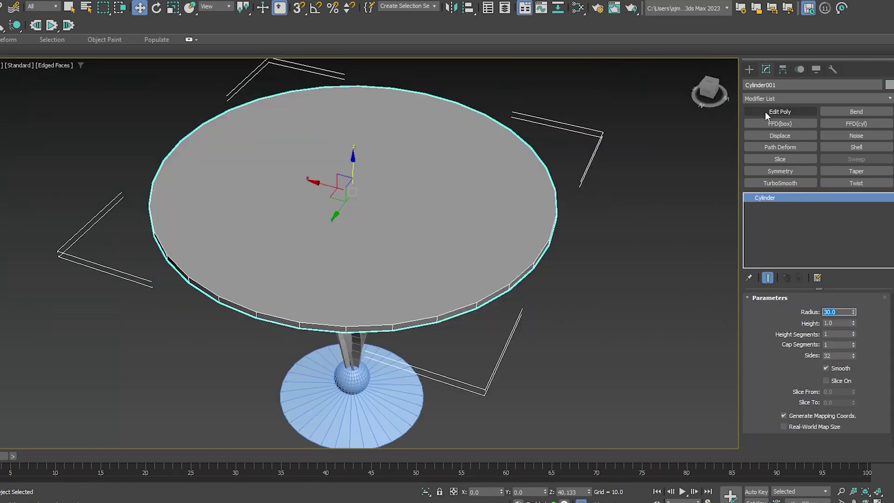
Step: Add Edit Poly to the tabletop cylinder and scale its top face inward to leave a rim
click(783, 110)
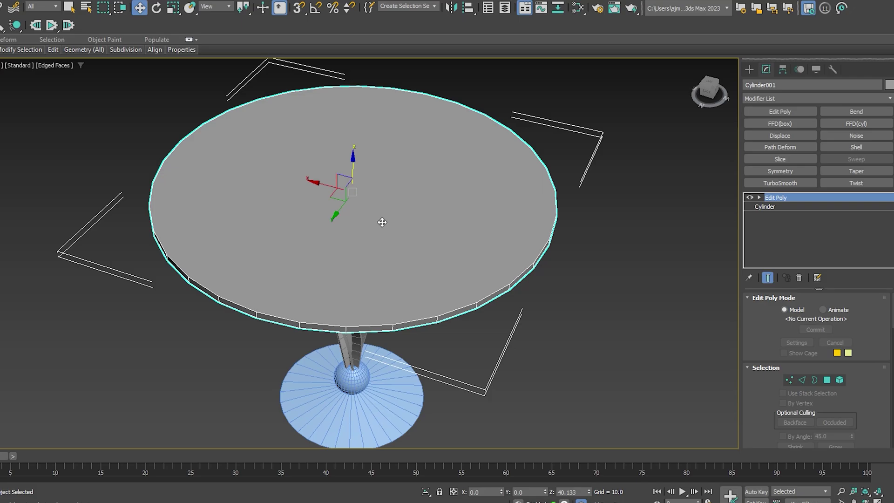
key(4)
click(361, 250)
mouse_move(361, 249)
alt+middle_down()
mouse_move(344, 157)
mouse_move(358, 209)
alt+middle_up()
key(r)
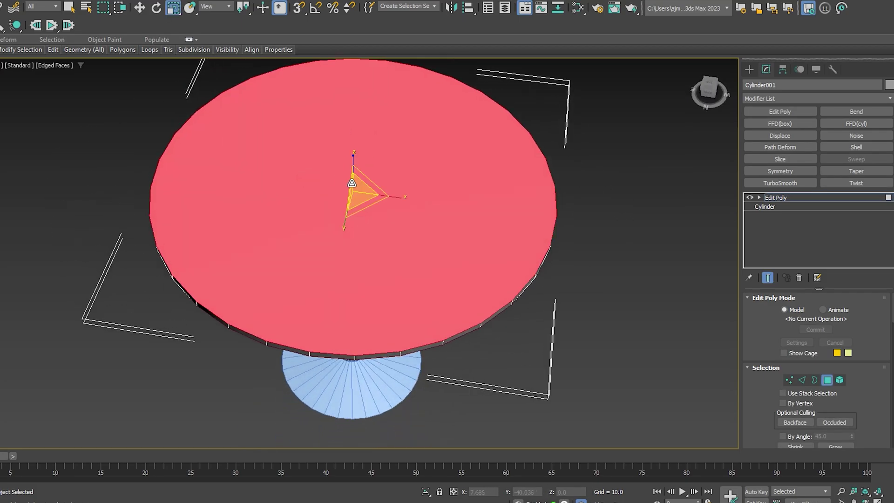
mouse_move(352, 189)
mouse_down()
mouse_move(383, 215)
mouse_move(379, 198)
mouse_up()
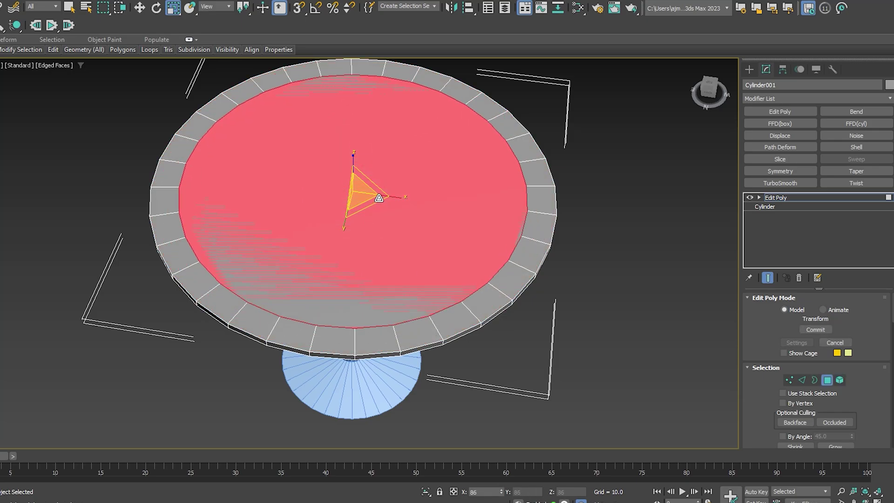
mouse_move(379, 199)
alt+middle_down()
mouse_move(426, 160)
mouse_move(492, 245)
alt+middle_up()
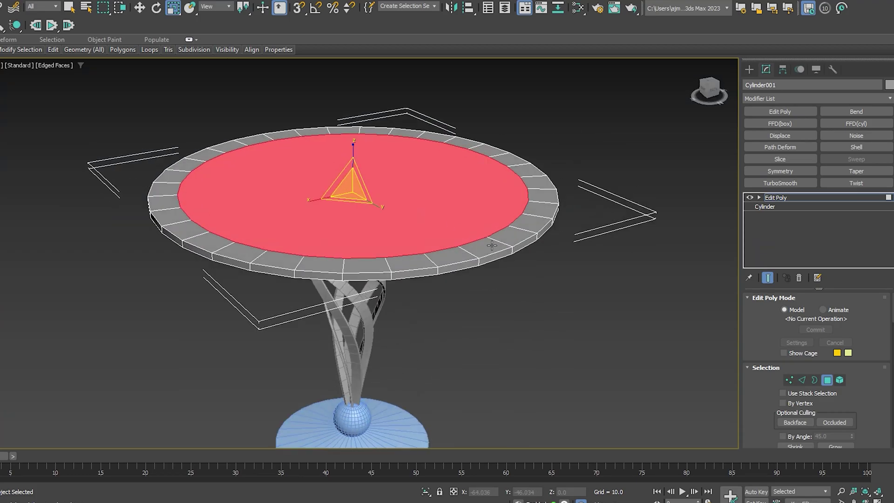
Step: Invert the polygon selection with Ctrl+I to get the rim and side faces
scroll(884, 360, down, 2)
scroll(882, 360, down, 5)
scroll(881, 360, up, 3)
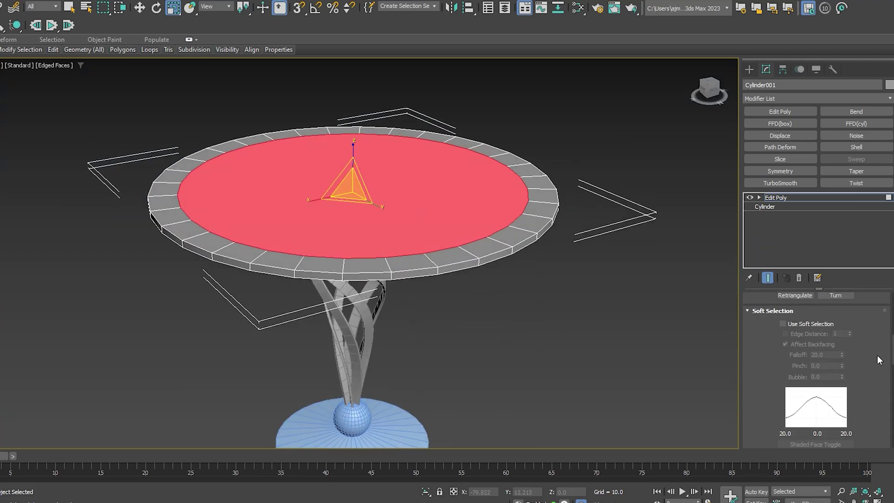
scroll(879, 360, down, 1)
scroll(879, 360, down, 2)
scroll(878, 359, down, 2)
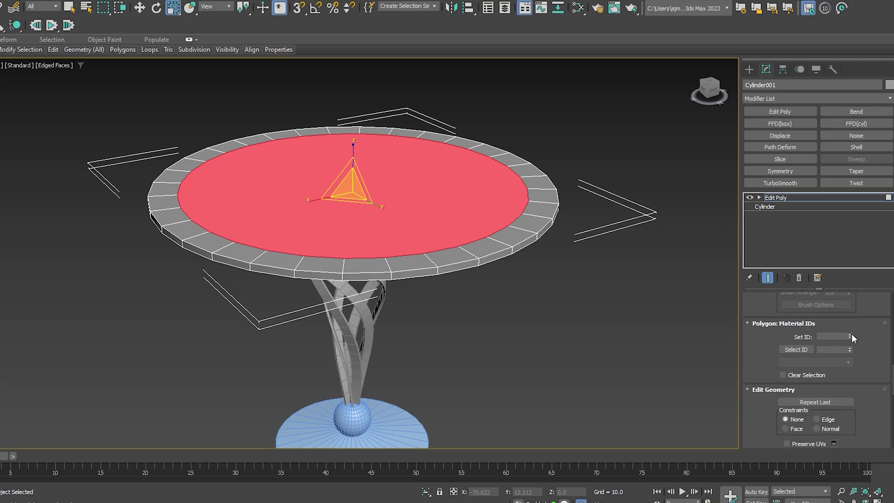
key(ctrl+i)
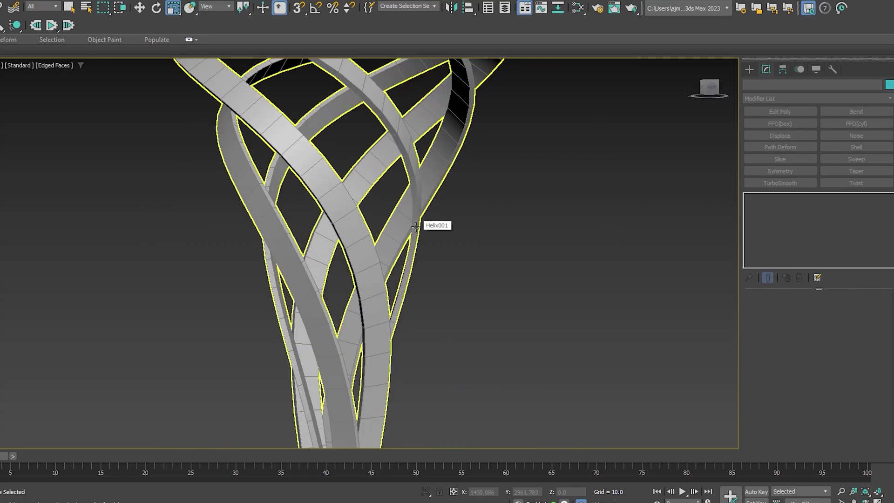
Step: Add Edit Poly to Helix001 below its Array, disable the Array, and isolate the strand
click(415, 227)
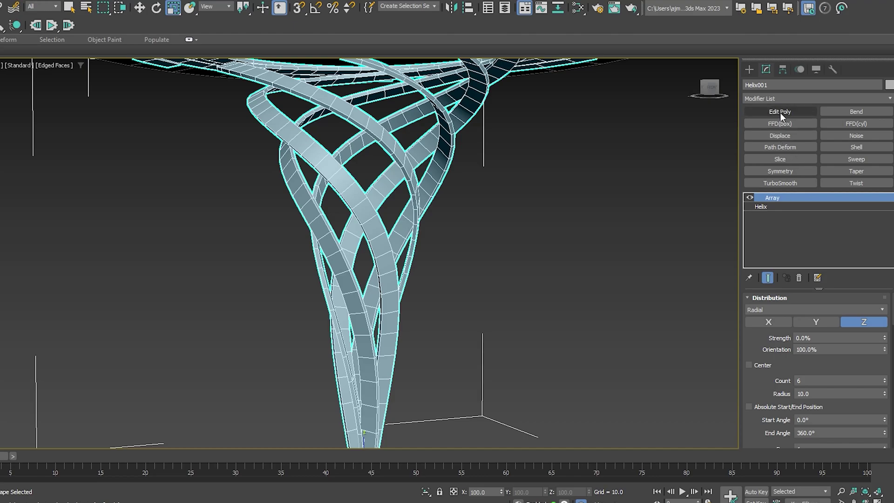
click(780, 113)
drag(772, 199, 775, 217)
click(750, 197)
alt+middle_drag(315, 267, 343, 215)
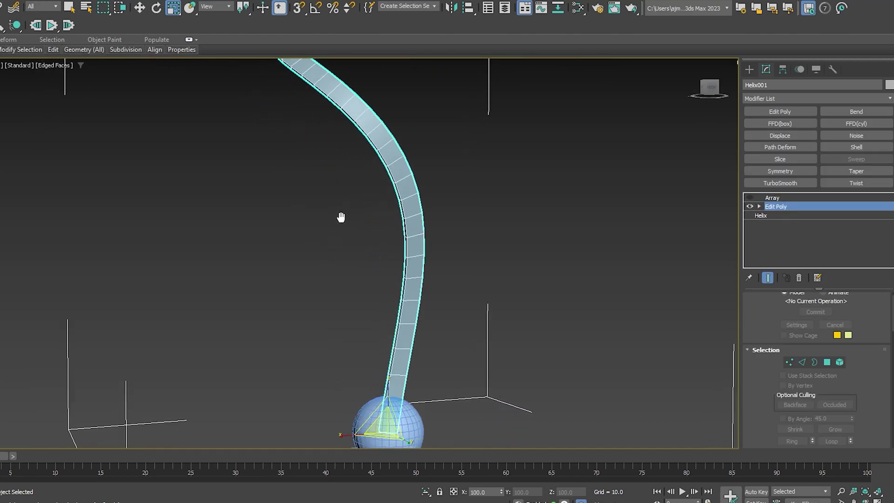
scroll(441, 274, up, 5)
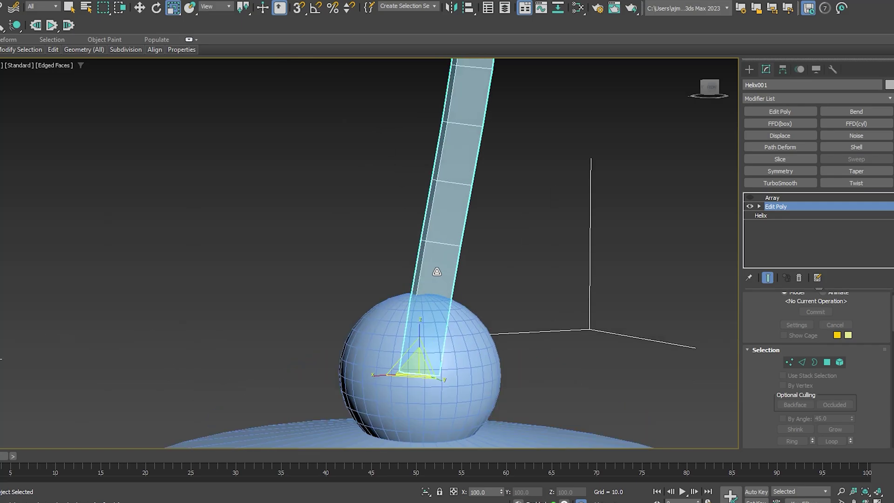
key(alt+q)
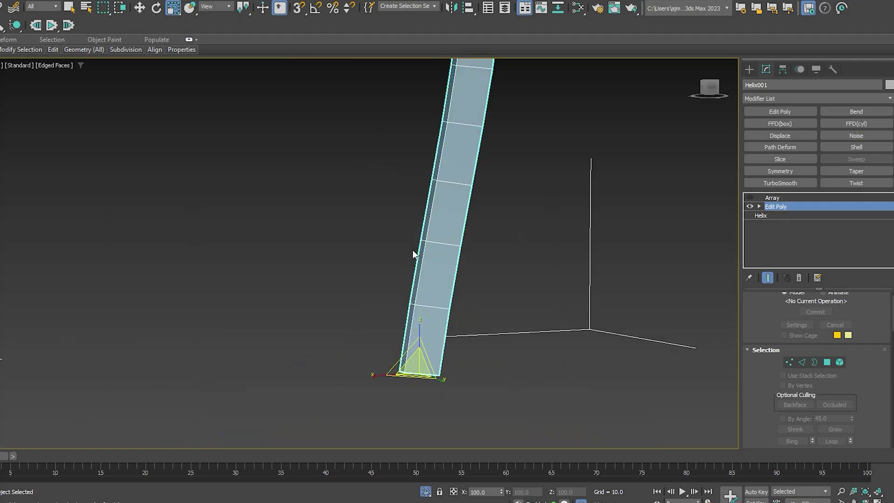
Step: Select the side and middle edge loops along the isolated strand in Edge mode
key(2)
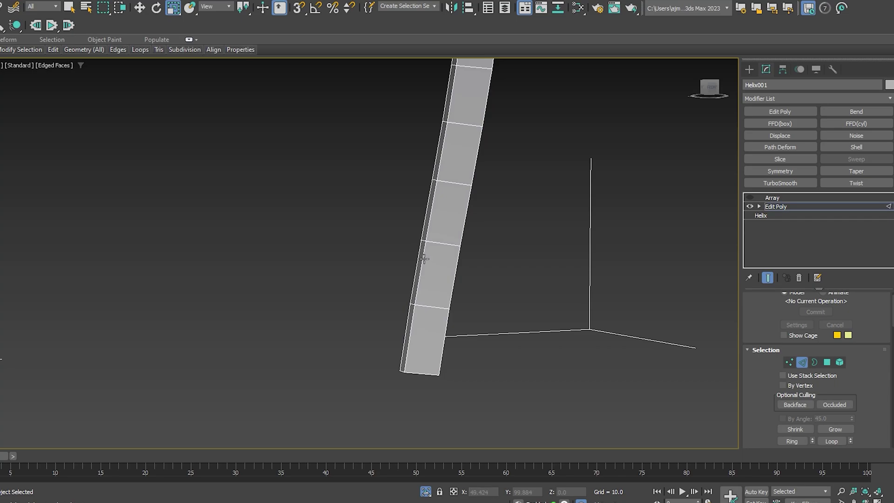
double_click(421, 259)
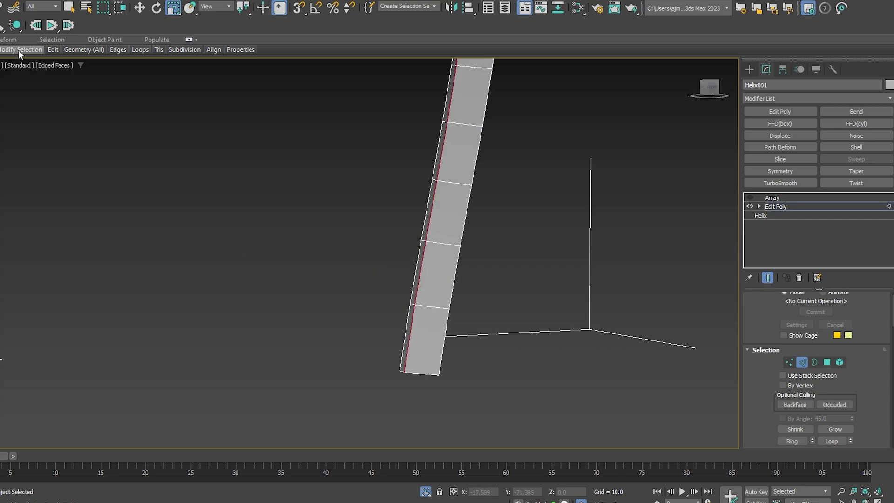
click(56, 149)
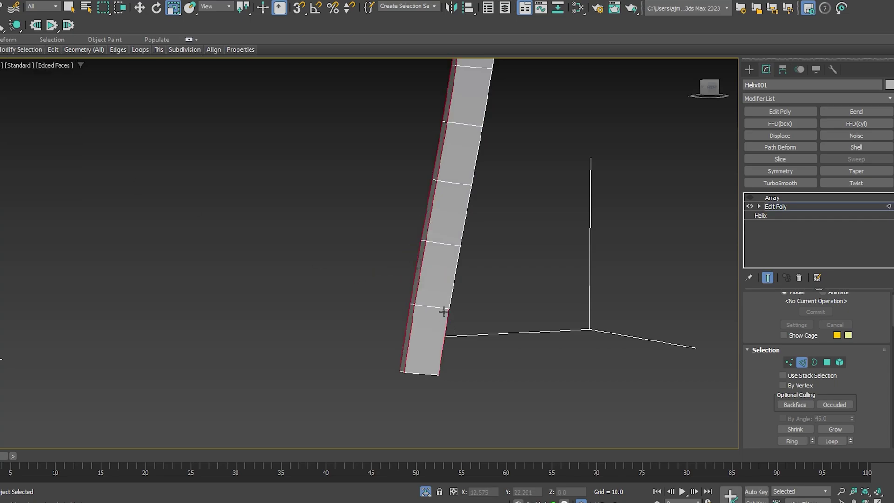
alt+middle_drag(440, 295, 387, 287)
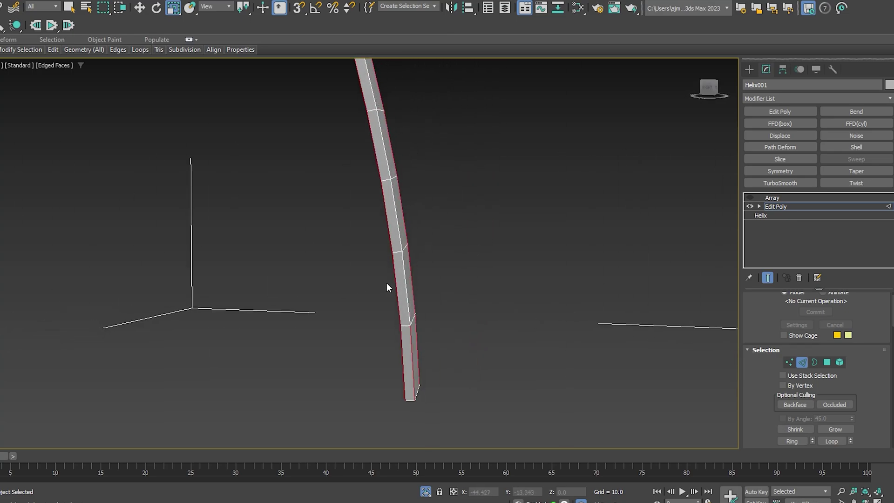
ctrl+double_click(406, 296)
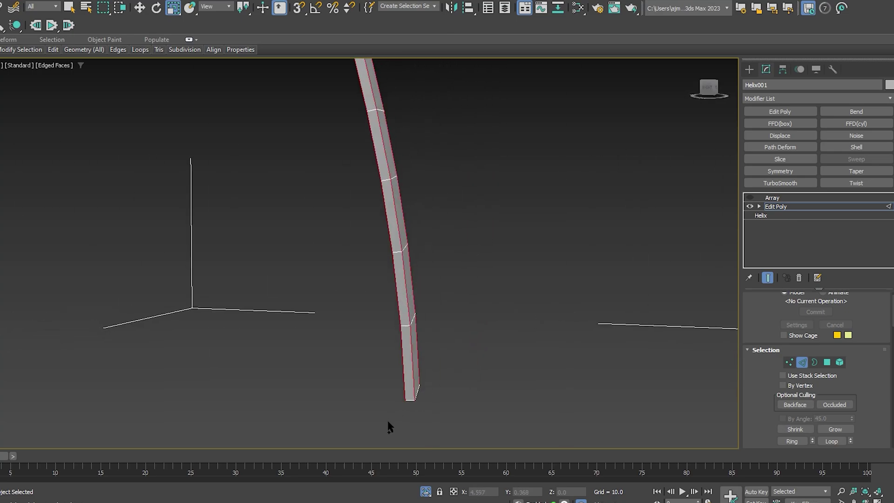
scroll(436, 353, down, 2)
scroll(443, 305, down, 2)
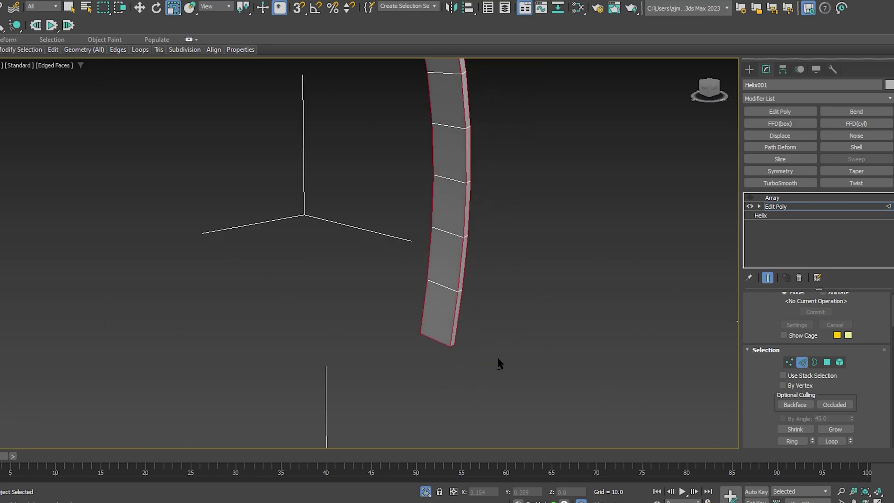
scroll(499, 363, down, 2)
scroll(400, 334, down, 2)
scroll(434, 253, up, 2)
mouse_move(434, 254)
alt+middle_down()
mouse_move(480, 270)
mouse_move(449, 280)
mouse_move(523, 232)
mouse_move(543, 231)
mouse_move(575, 281)
mouse_move(542, 295)
mouse_move(566, 281)
mouse_move(514, 275)
alt+middle_up()
scroll(463, 283, up, 1)
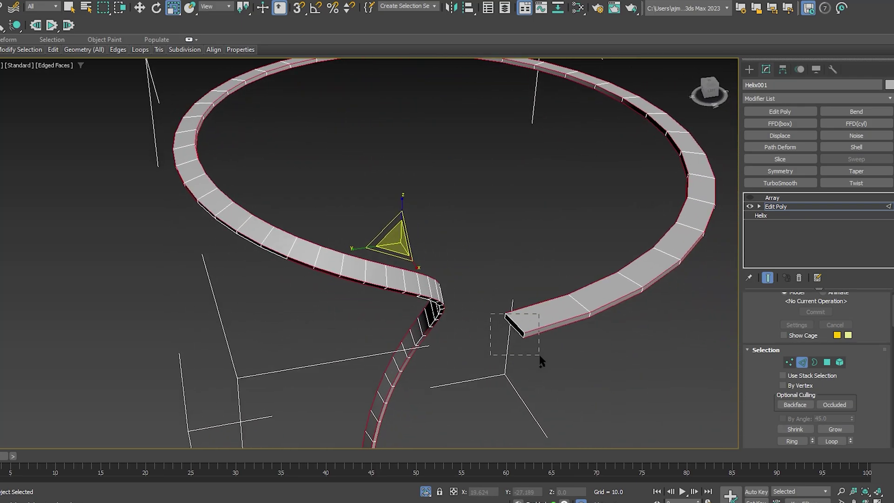
Step: Chamfer the helix strand's end edges by about 0.08
drag(540, 361, 533, 359)
scroll(529, 326, up, 3)
scroll(524, 298, up, 1)
right_click(515, 288)
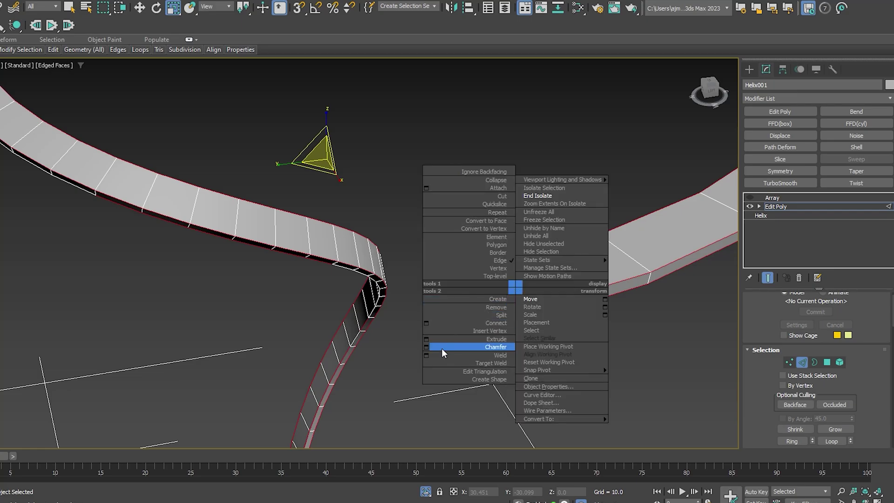
click(426, 347)
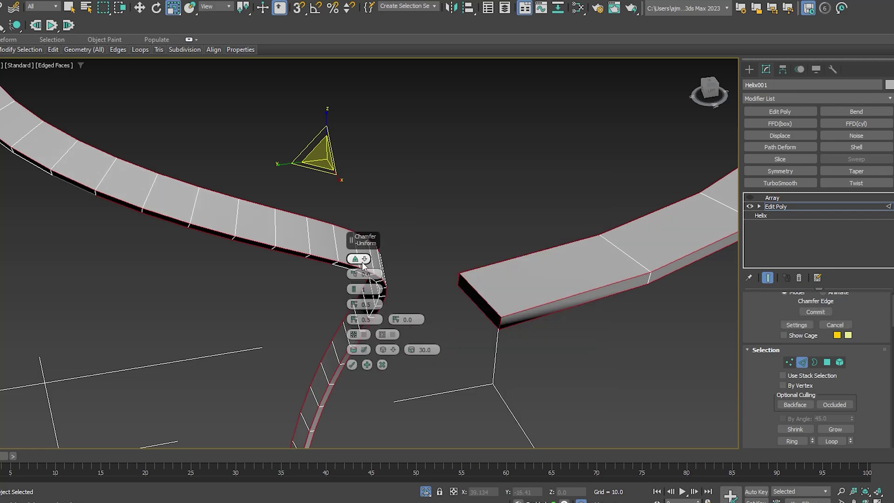
drag(358, 272, 362, 271)
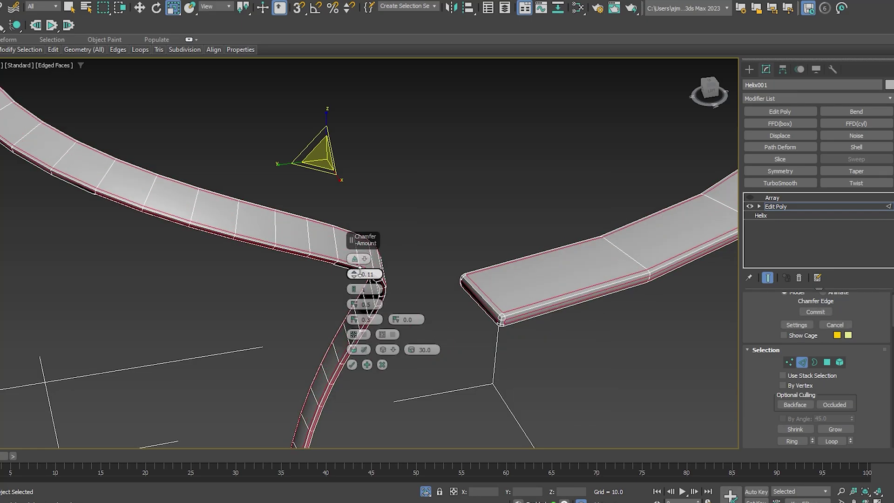
right_click(362, 272)
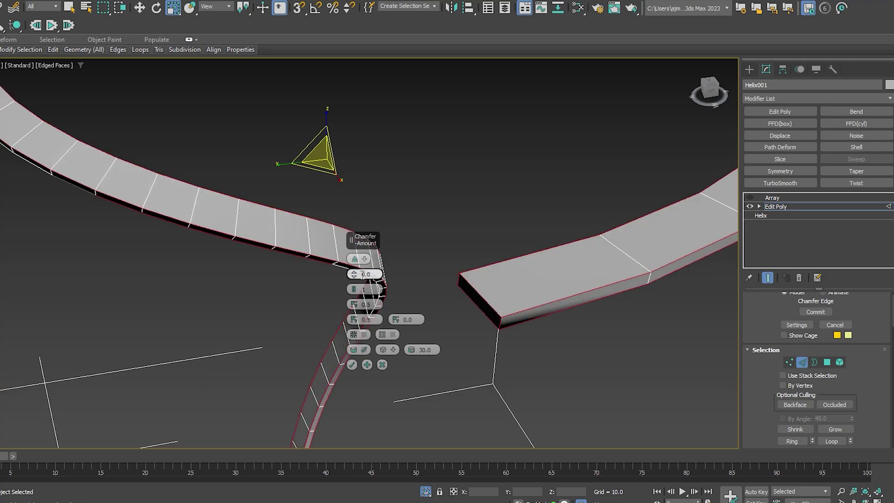
drag(358, 275, 359, 273)
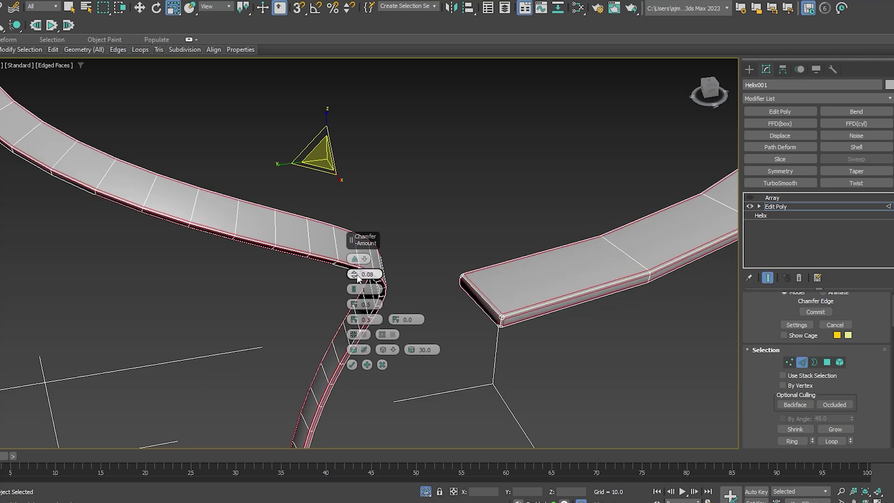
click(354, 363)
scroll(447, 354, down, 3)
scroll(449, 317, down, 2)
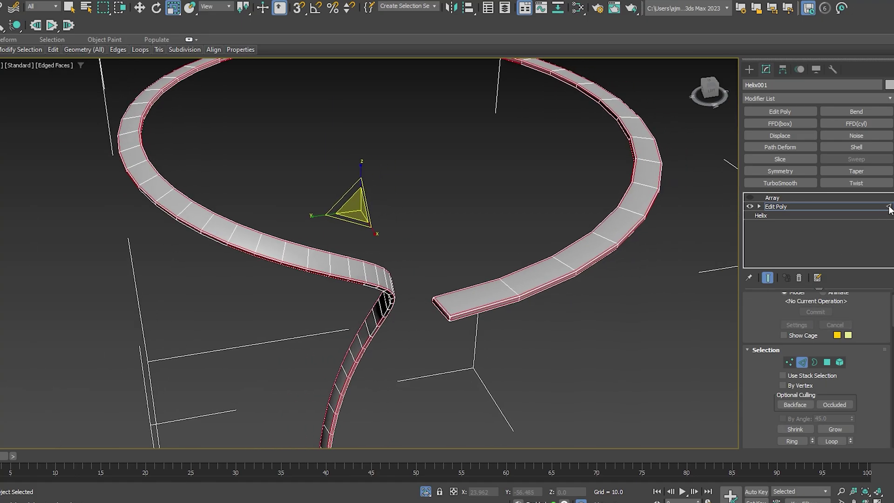
Step: Re-enable the six-copy Array on the helix and add TurboSmooth to it
click(775, 207)
click(750, 197)
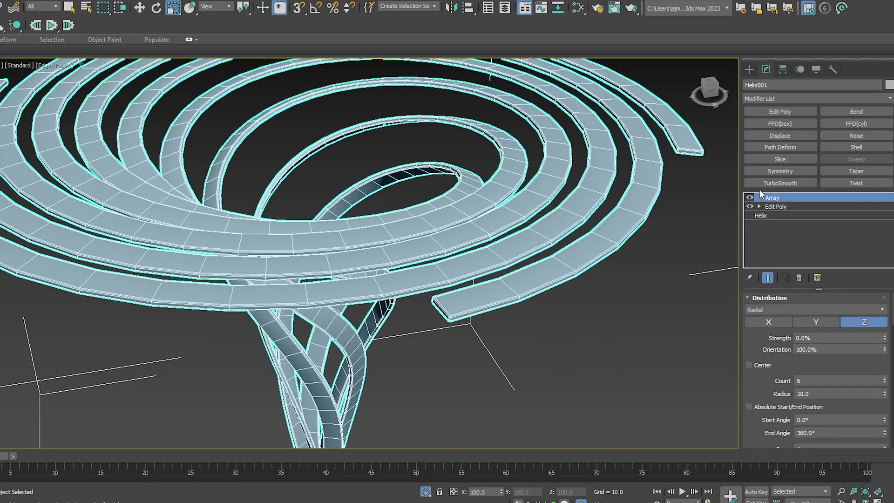
click(793, 184)
scroll(593, 245, down, 2)
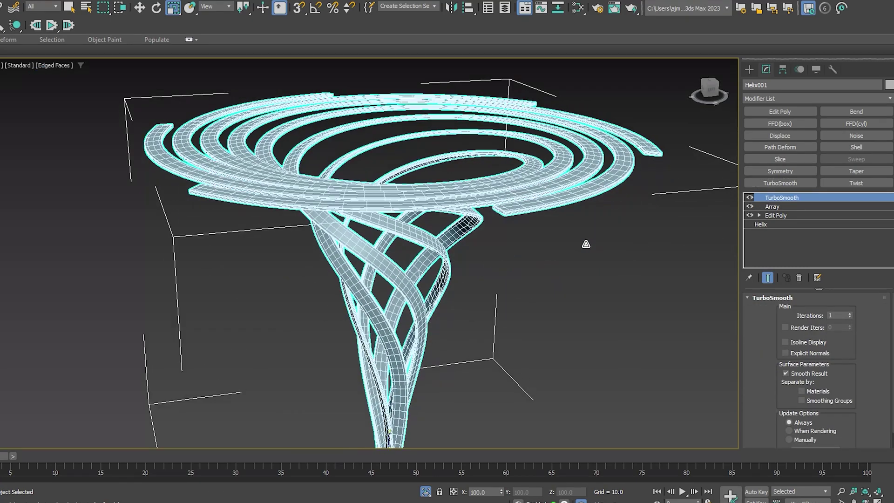
scroll(593, 245, down, 2)
alt+middle_drag(593, 245, 603, 253)
Step: Unfreeze all objects and add TurboSmooth to the Sphere001 sphere-and-disc base
right_click(560, 250)
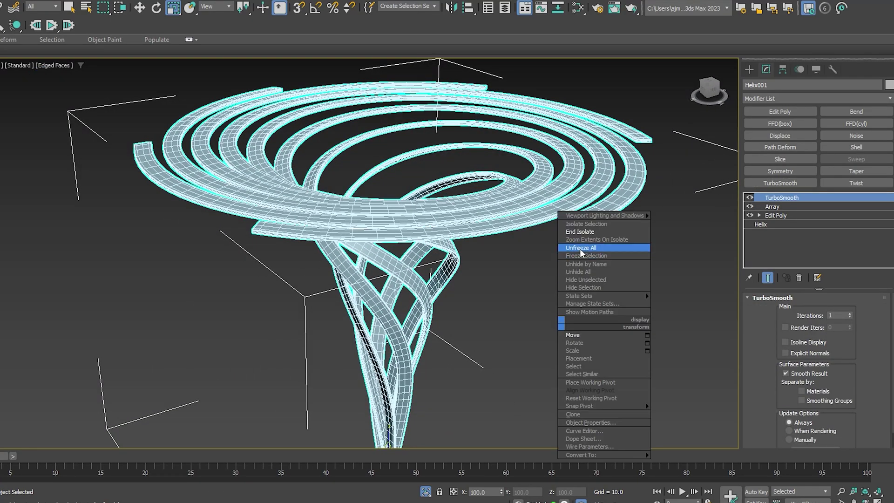
click(586, 233)
scroll(558, 279, down, 3)
click(410, 426)
scroll(394, 359, up, 5)
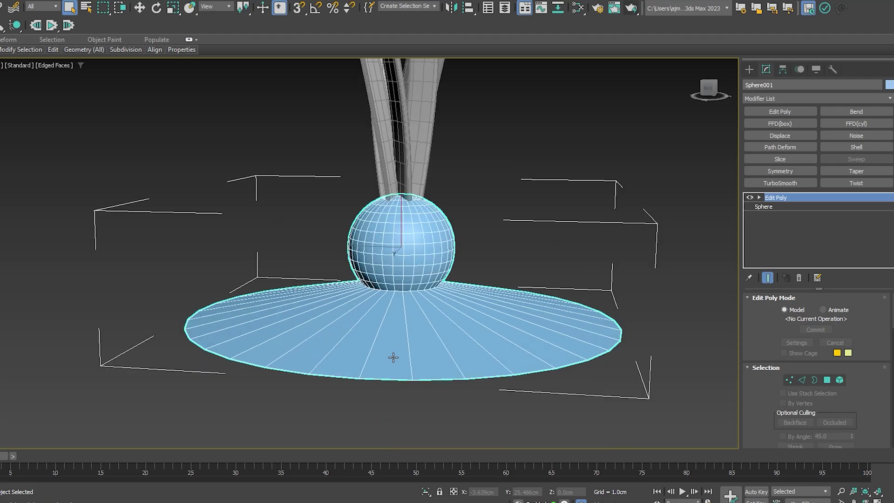
alt+middle_drag(389, 325, 421, 362)
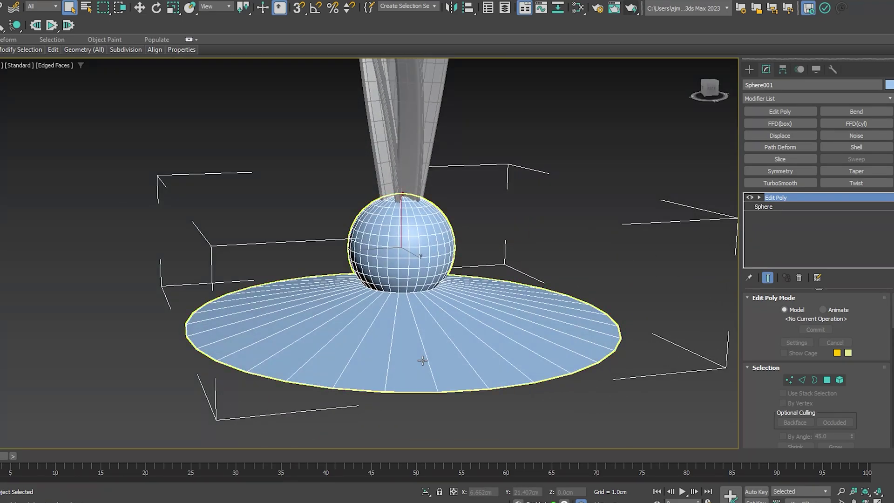
click(791, 183)
scroll(499, 309, up, 3)
mouse_move(534, 303)
alt+middle_down()
mouse_move(608, 277)
mouse_move(641, 314)
alt+middle_up()
scroll(343, 241, down, 3)
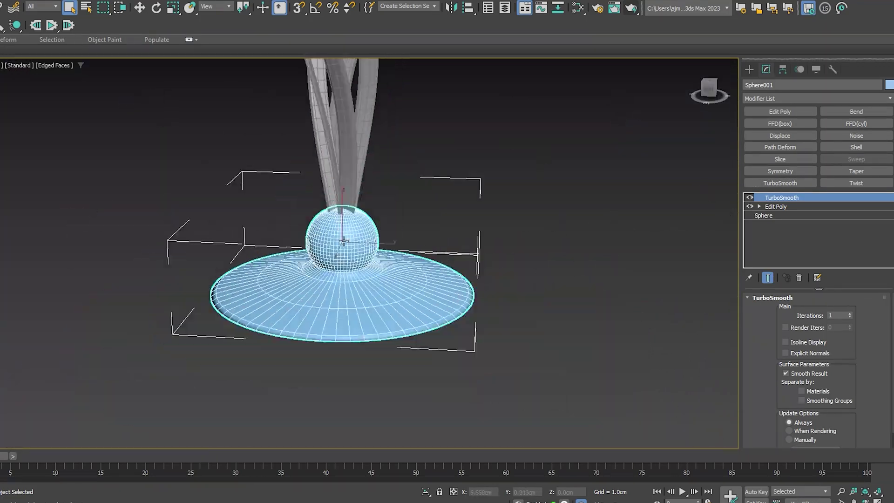
middle_drag(343, 241, 369, 371)
scroll(369, 371, down, 4)
Step: Select the tabletop's two rim edge loops in Edge mode
click(380, 151)
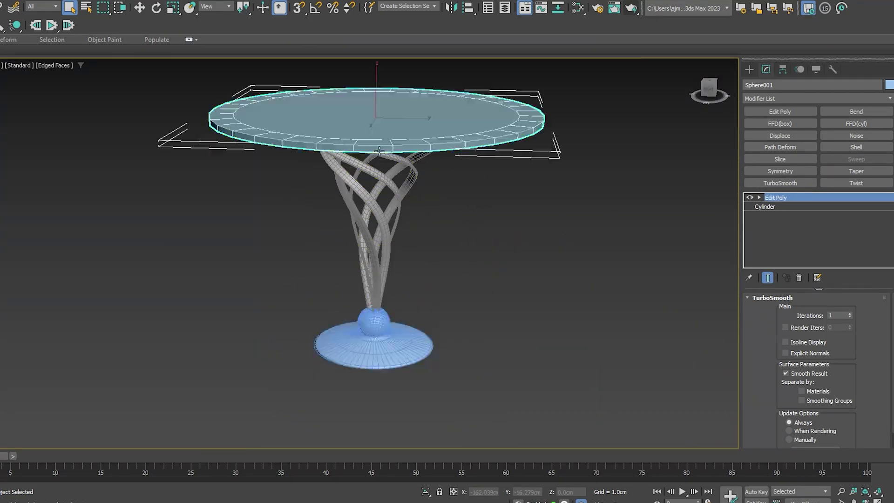
scroll(379, 151, up, 3)
alt+middle_drag(380, 151, 412, 178)
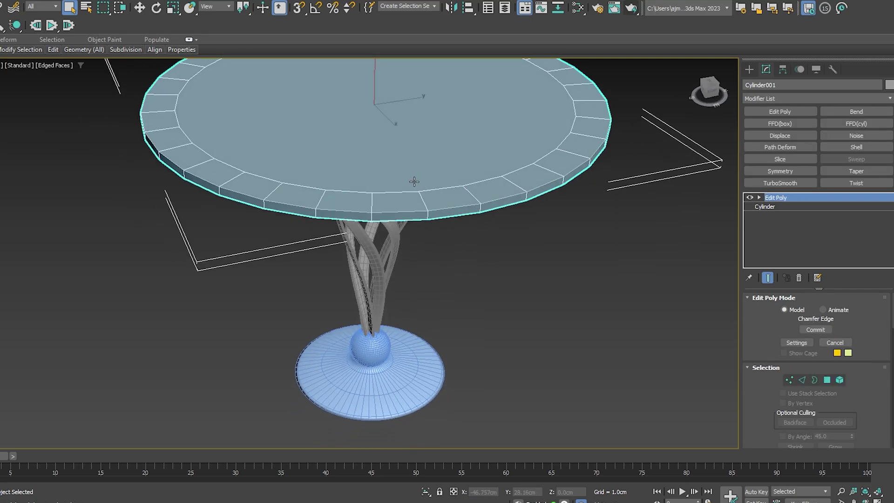
key(2)
double_click(461, 205)
scroll(461, 205, up, 2)
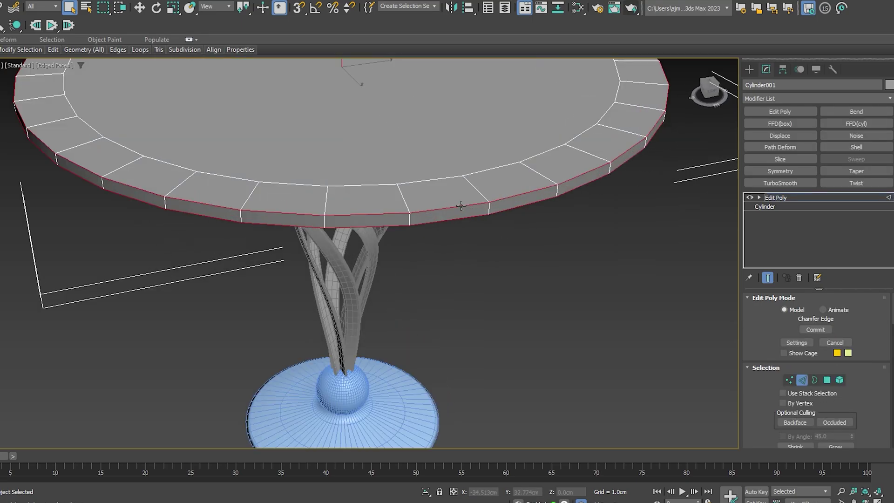
click(494, 245)
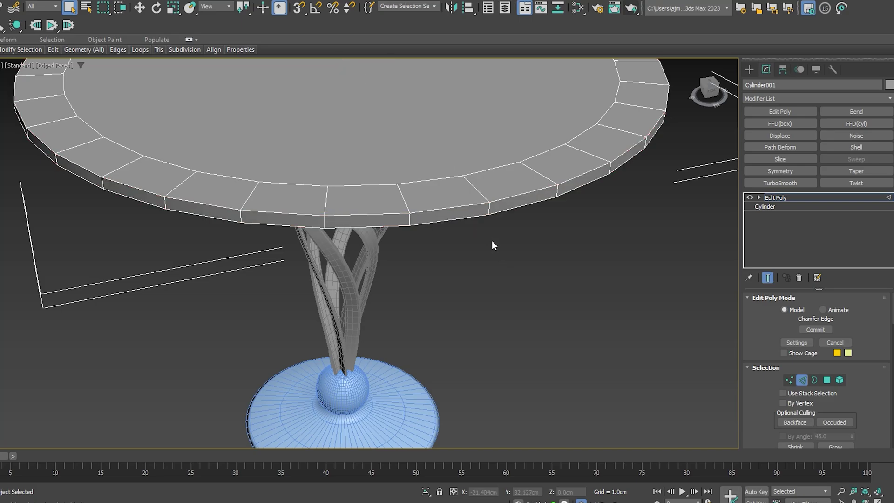
double_click(459, 201)
ctrl+double_click(460, 221)
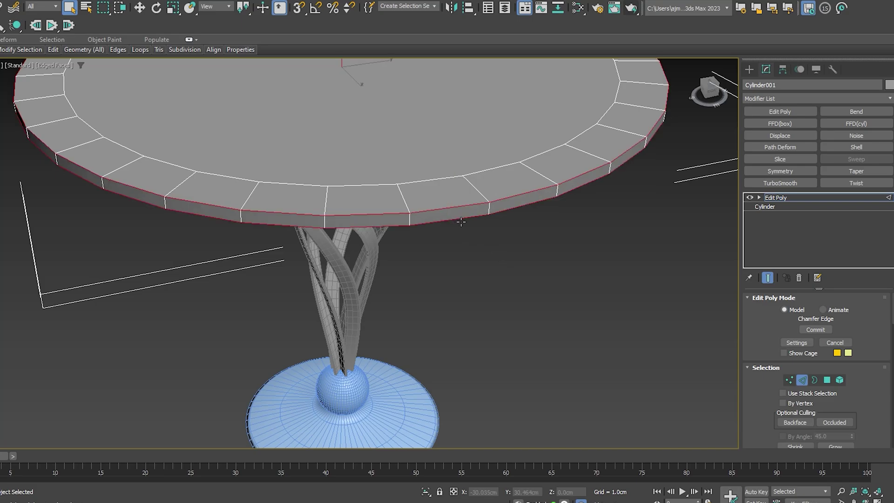
Step: Chamfer the rim edges by 0.02cm and add TurboSmooth to the tabletop
right_click(459, 220)
click(370, 279)
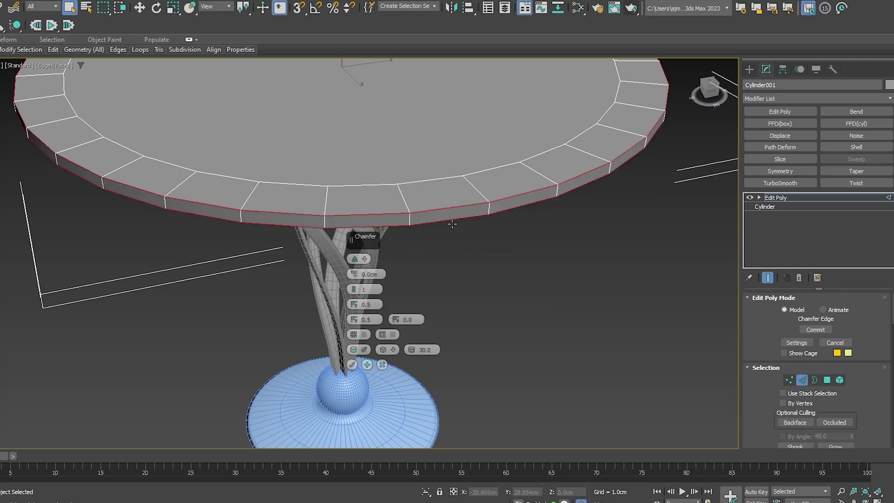
click(357, 272)
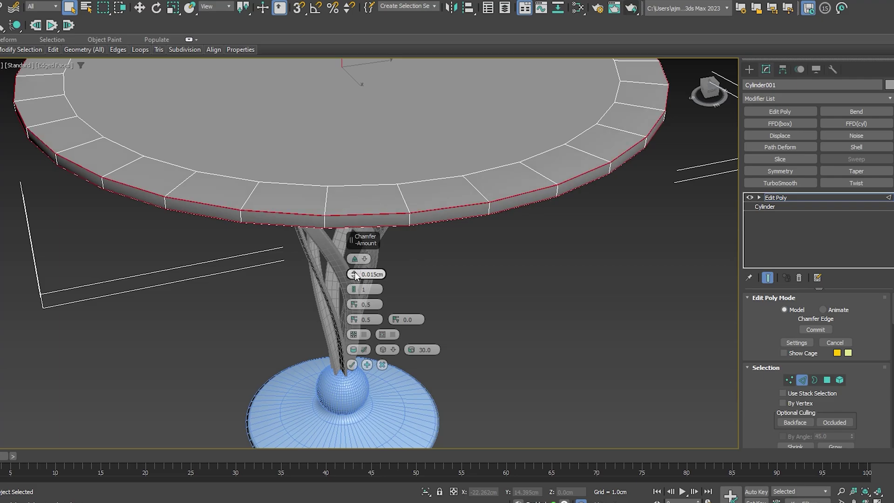
click(356, 273)
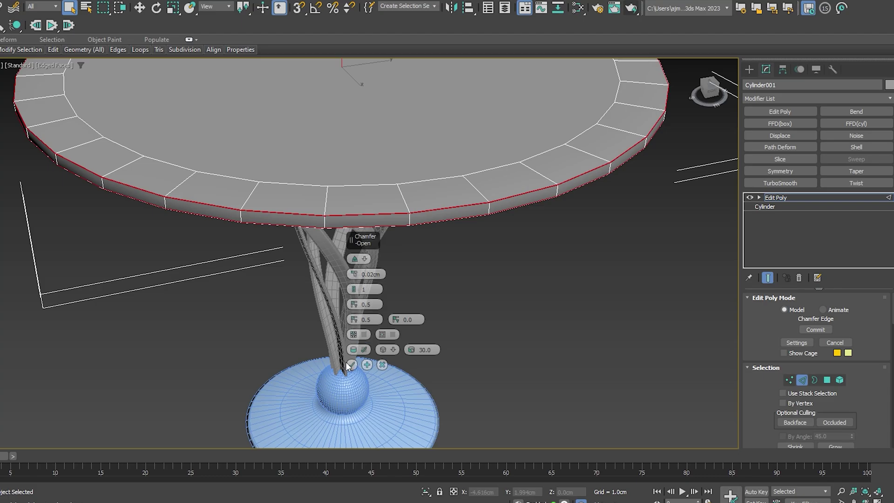
click(351, 365)
scroll(459, 202, up, 5)
scroll(442, 275, down, 4)
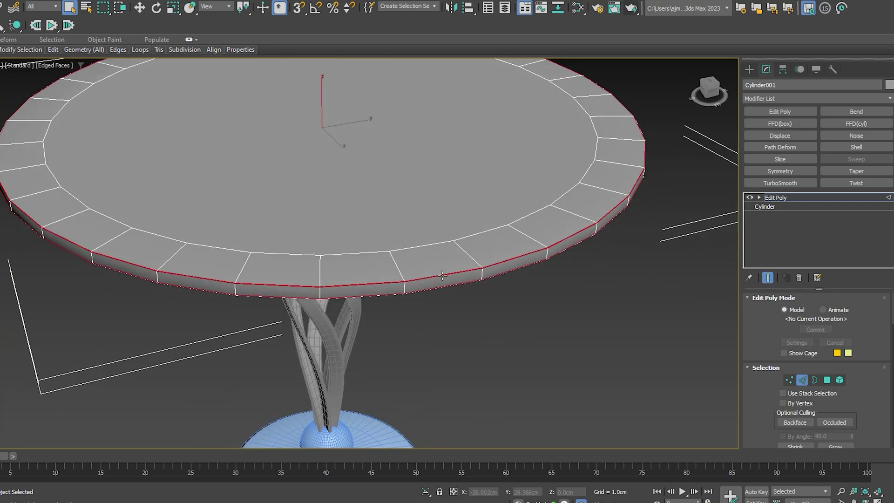
mouse_move(443, 275)
alt+middle_down()
mouse_move(493, 244)
mouse_move(478, 278)
alt+middle_up()
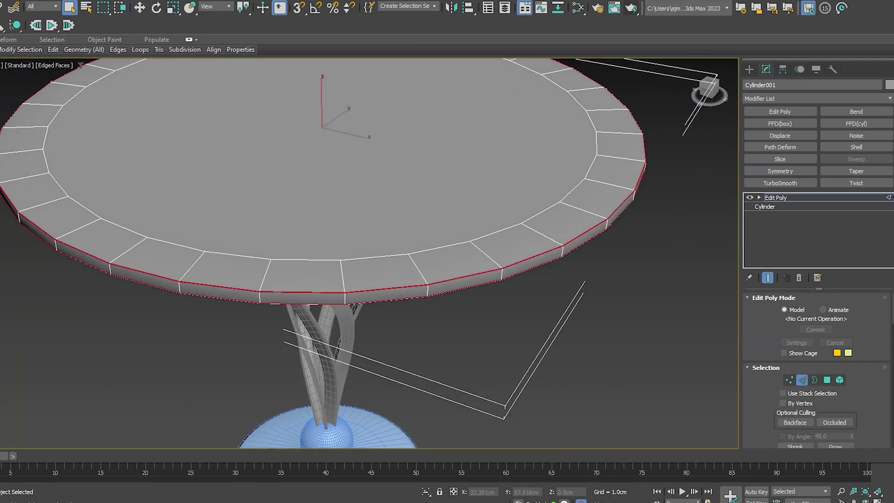
click(778, 183)
Step: Raise the tabletop TurboSmooth to 2 iterations, then bring up the File menu
mouse_move(601, 228)
alt+middle_down()
mouse_move(591, 205)
mouse_move(589, 218)
mouse_move(652, 222)
mouse_move(630, 228)
mouse_move(644, 251)
mouse_move(627, 246)
alt+middle_up()
click(851, 313)
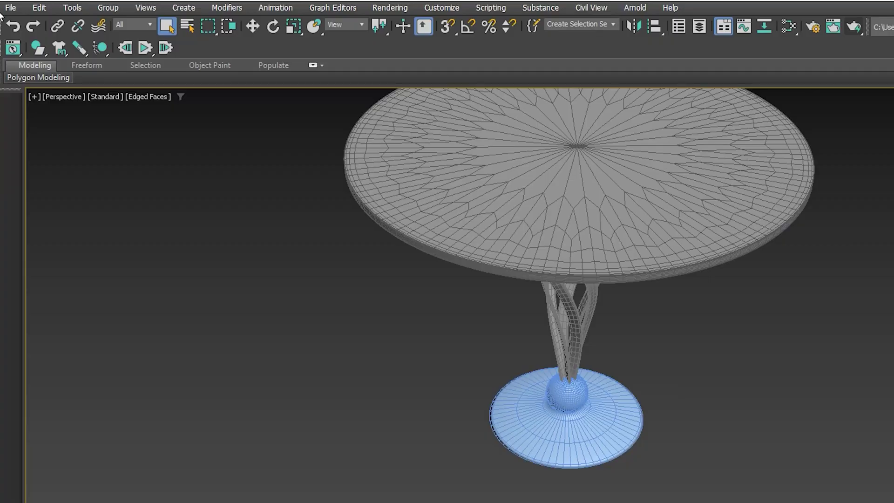
click(10, 8)
mouse_move(42, 73)
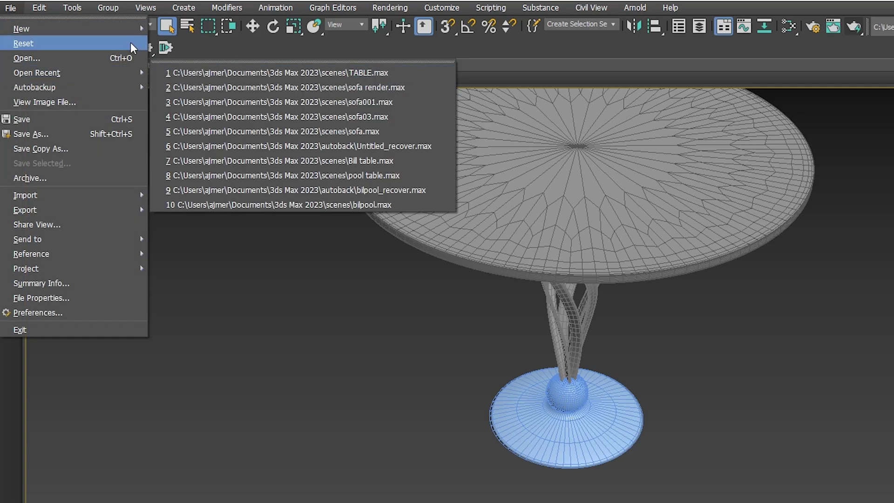
Step: Create a new scene from the studio template and view it through the camera
mouse_move(22, 28)
click(219, 48)
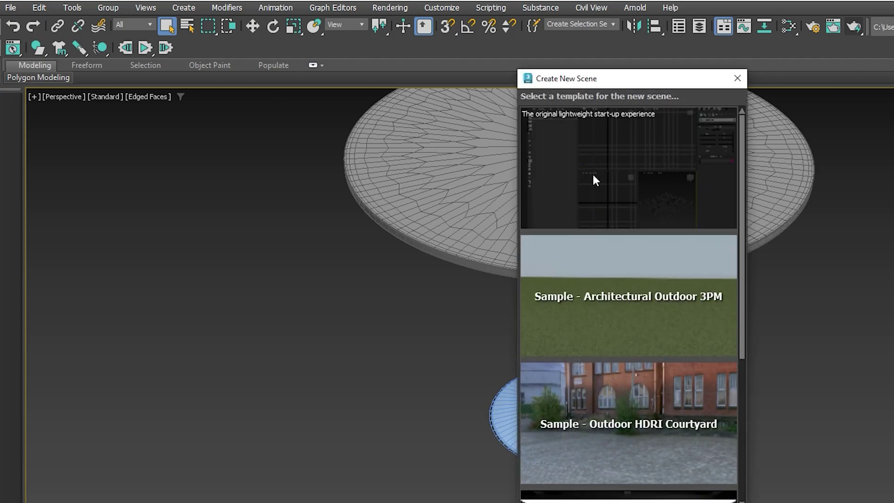
scroll(593, 177, down, 3)
click(620, 385)
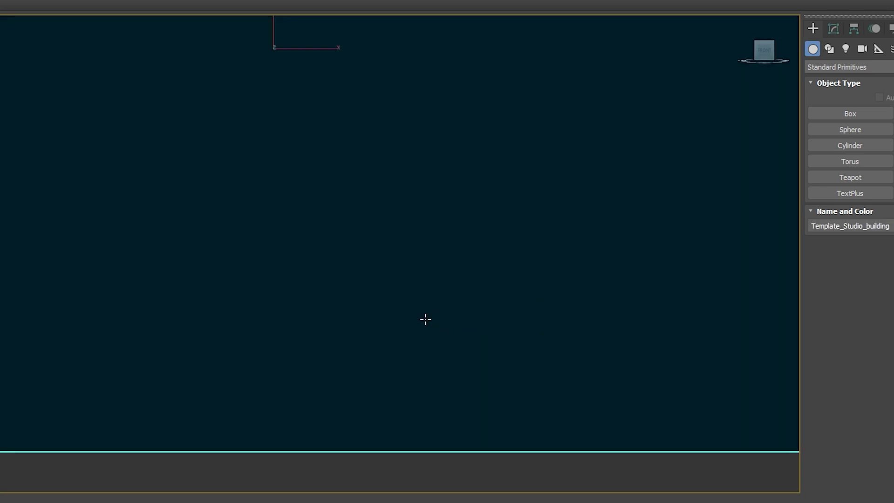
right_click(398, 248)
click(468, 207)
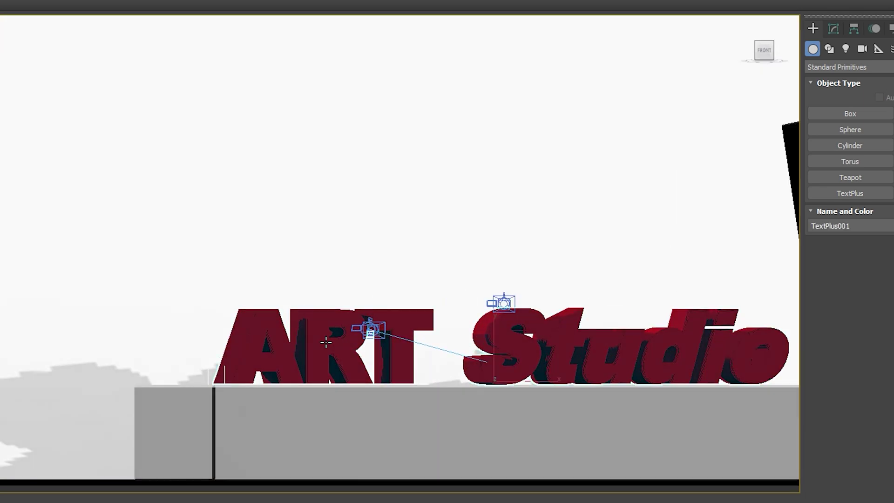
alt+middle_drag(369, 300, 408, 419)
scroll(413, 425, up, 5)
scroll(362, 264, down, 3)
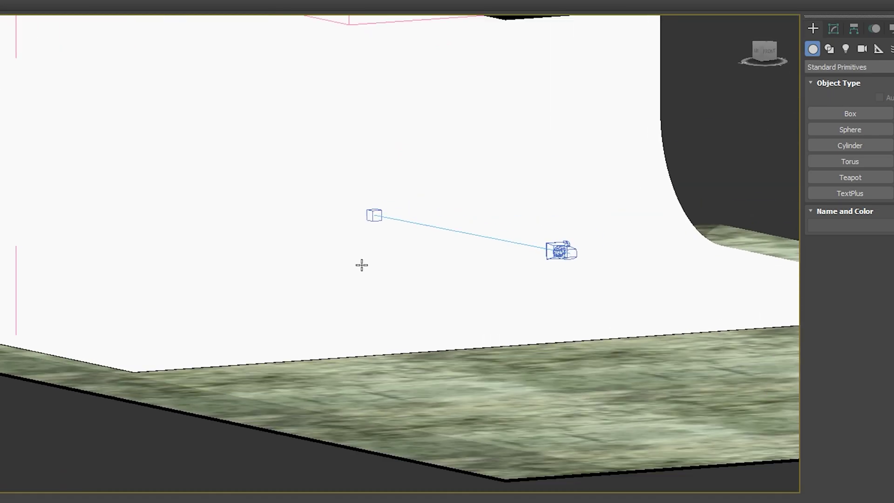
alt+middle_drag(362, 263, 600, 114)
Step: Set the renderer to Arnold in Render Setup
key(F10)
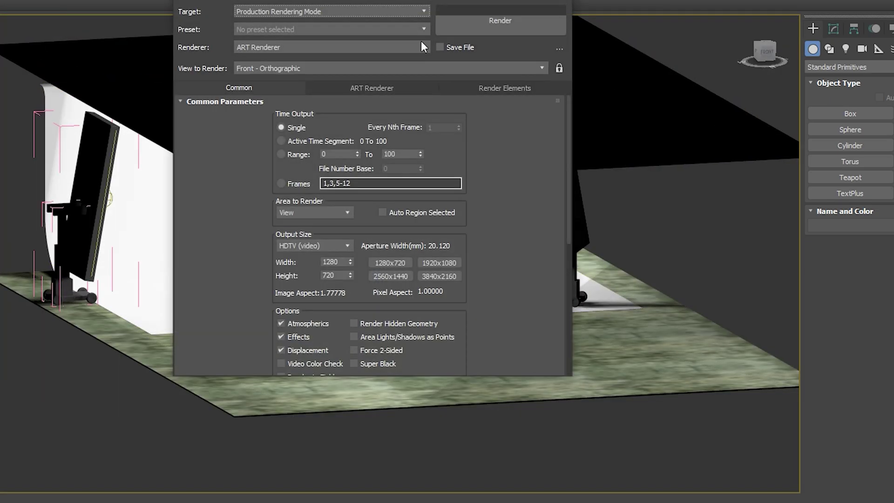
click(349, 34)
click(279, 105)
click(569, 4)
Step: Merge all objects from TABLE.max into the studio template scene
click(17, 6)
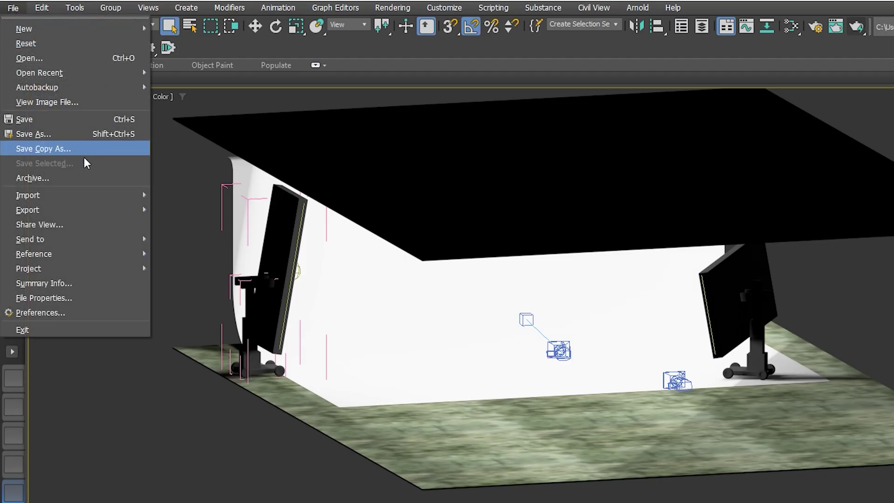
click(184, 207)
scroll(200, 214, down, 10)
click(121, 315)
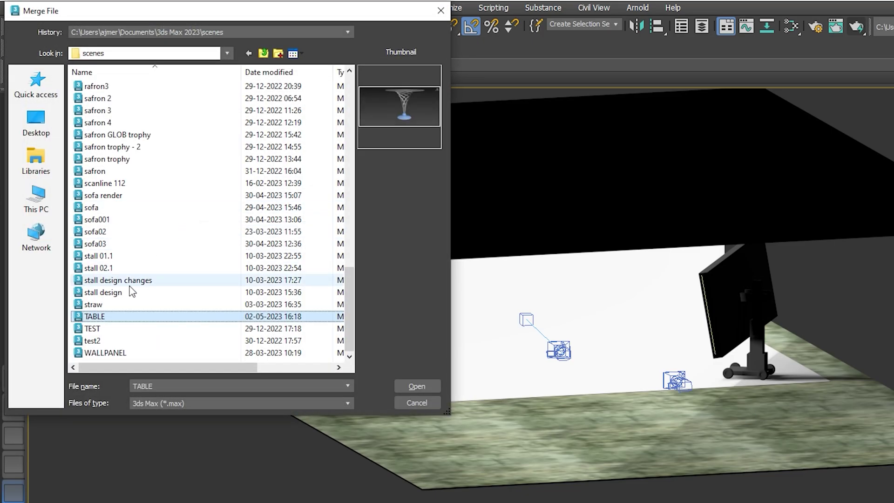
double_click(121, 316)
click(483, 397)
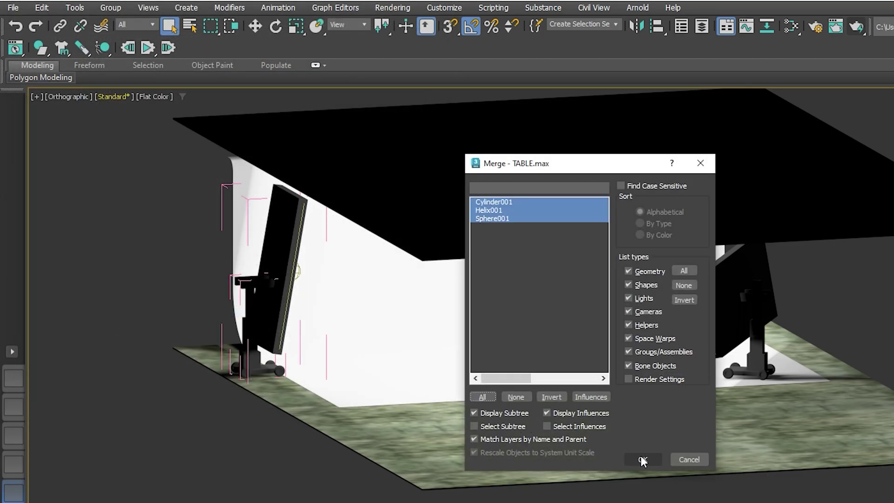
click(641, 459)
Step: Place the table on the floor and view it through Template-Camera-Close
drag(603, 335, 310, 306)
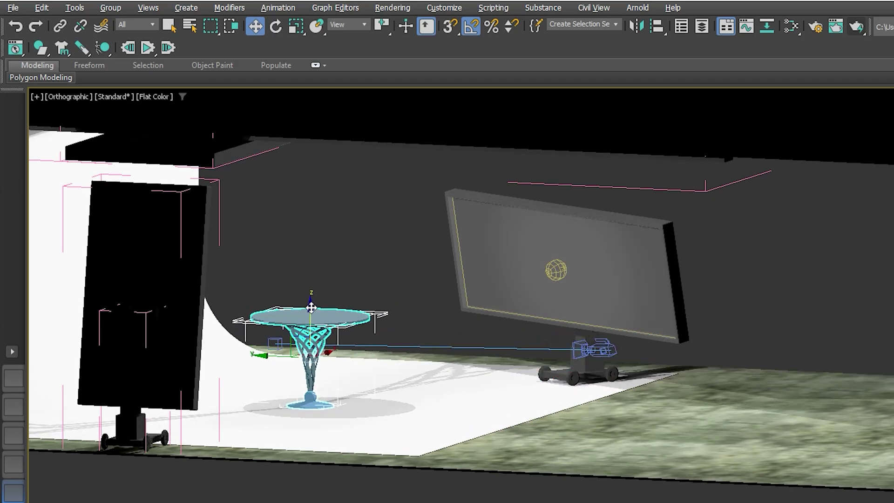
key(l)
scroll(311, 307, up, 5)
scroll(431, 378, up, 3)
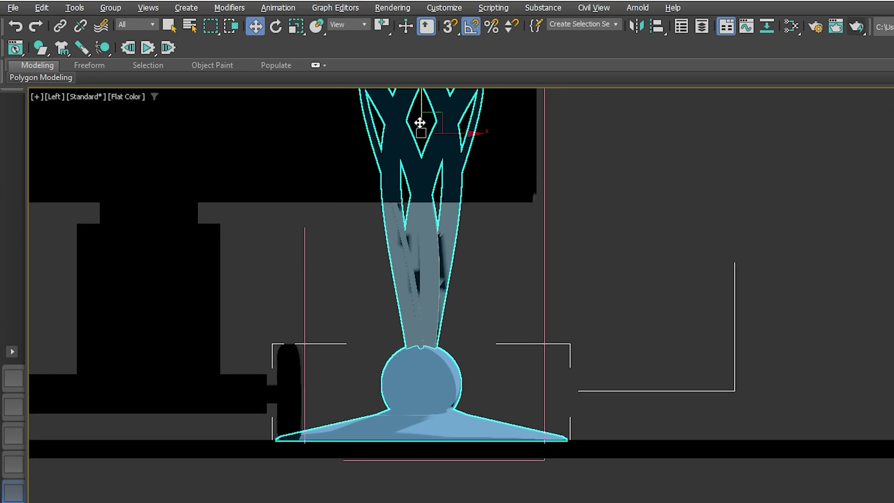
key(f)
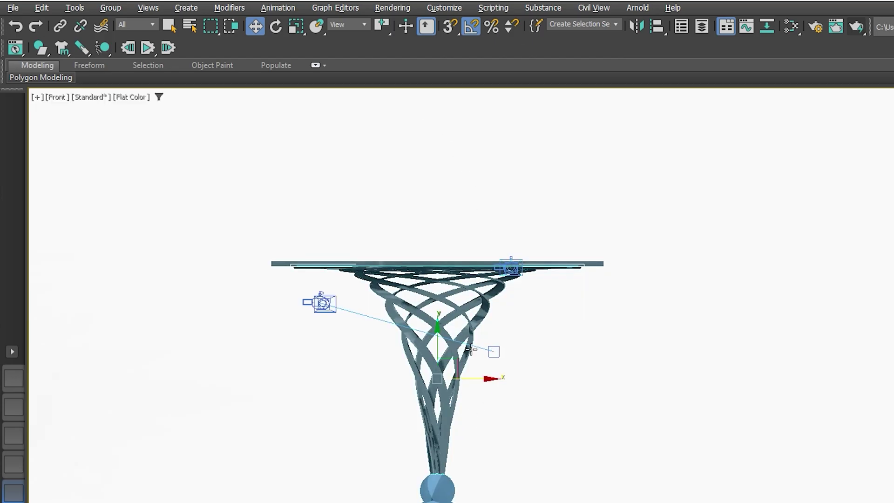
key(p)
key(c)
double_click(593, 229)
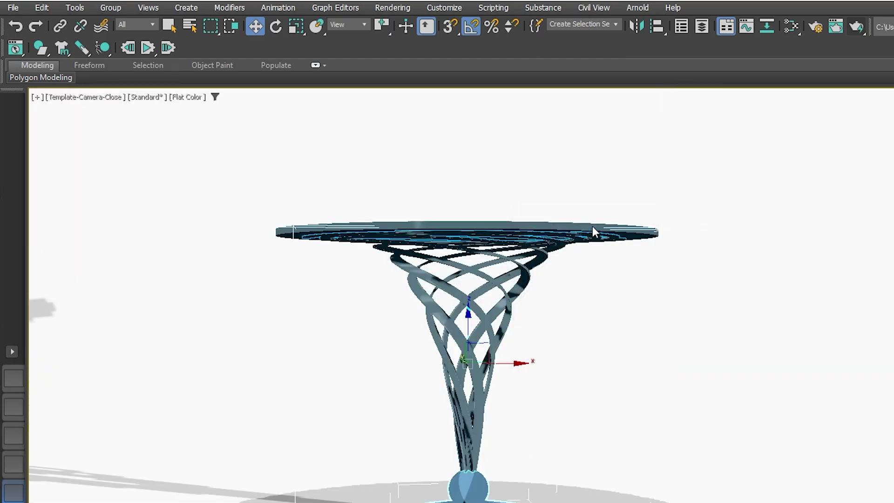
key(p)
key(shift+z)
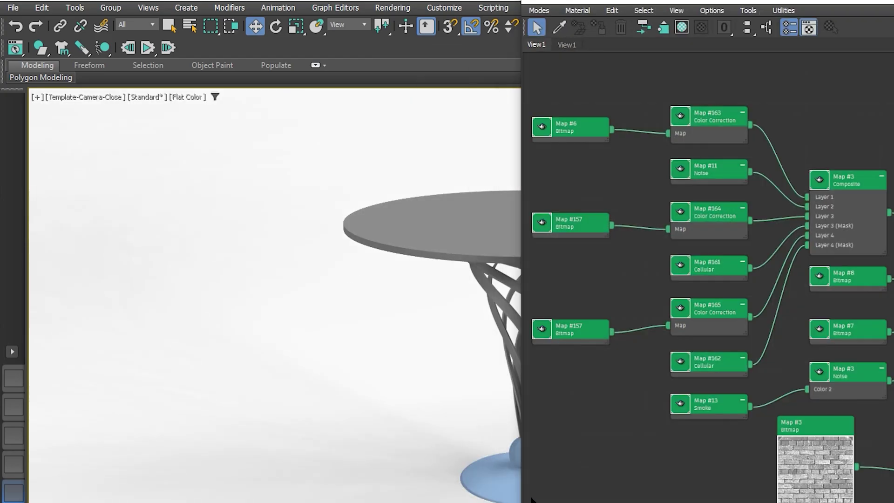
Step: Arnold-render the Template-Camera-Close view with a crop region drawn around the table
key(m)
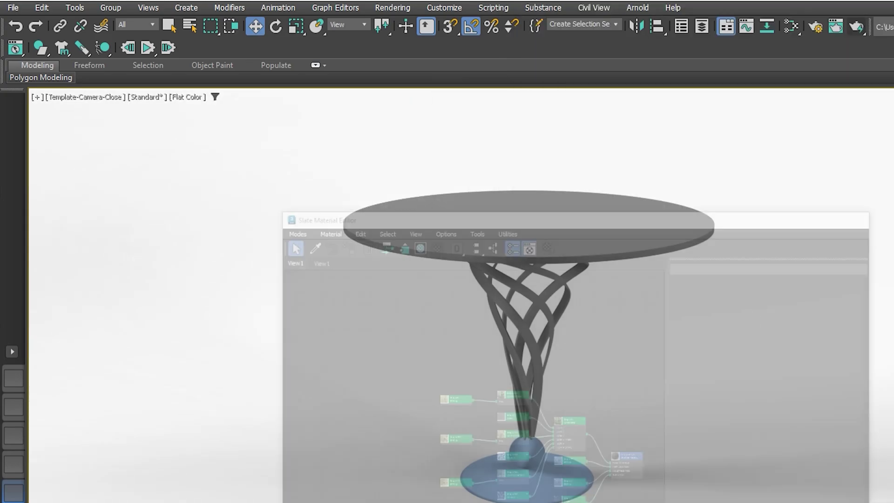
click(855, 26)
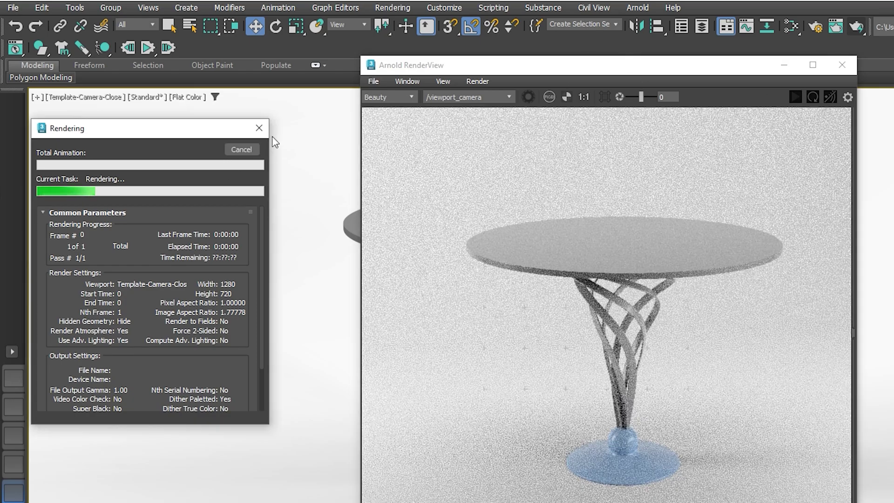
click(243, 150)
drag(726, 65, 402, 61)
click(280, 92)
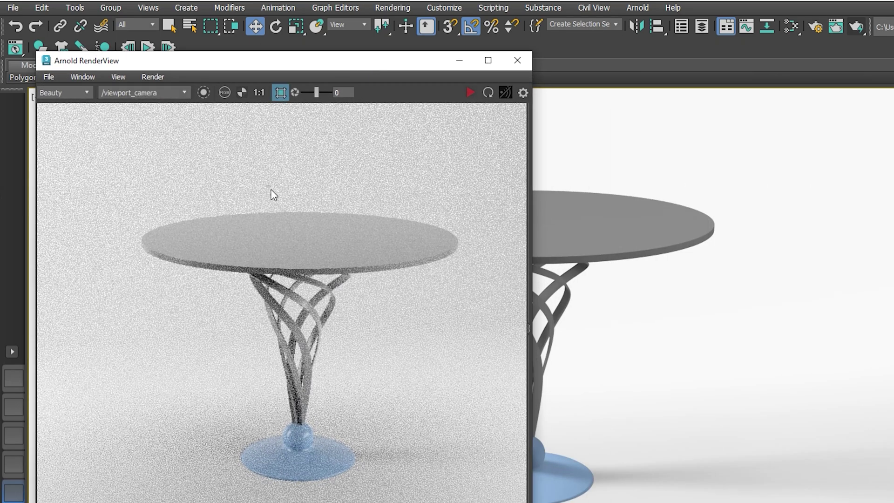
drag(266, 187, 336, 447)
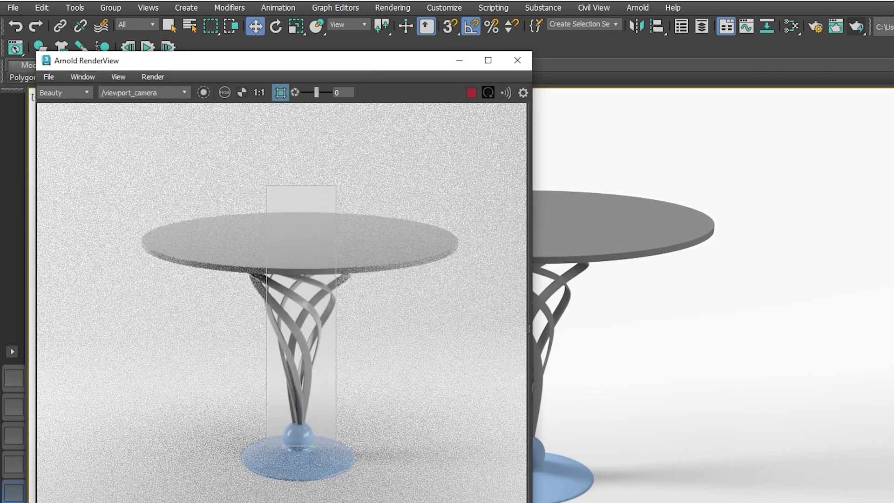
Step: Create a Multi/Sub-Object material node in the Slate Material Editor
key(m)
right_click(640, 229)
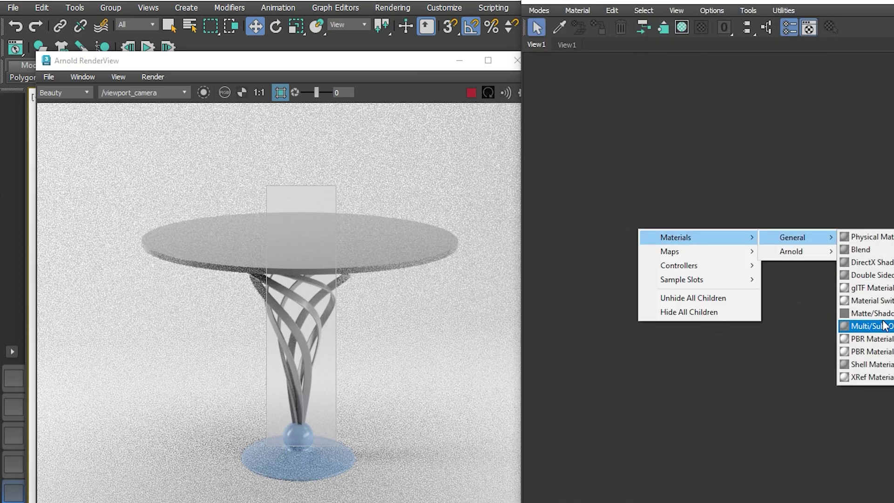
click(808, 321)
drag(661, 233, 771, 233)
Step: Wire Standard Surface Materials #36 and #37 into slots 1 and 2, and copy #37 as #38
right_click(584, 189)
mouse_move(737, 210)
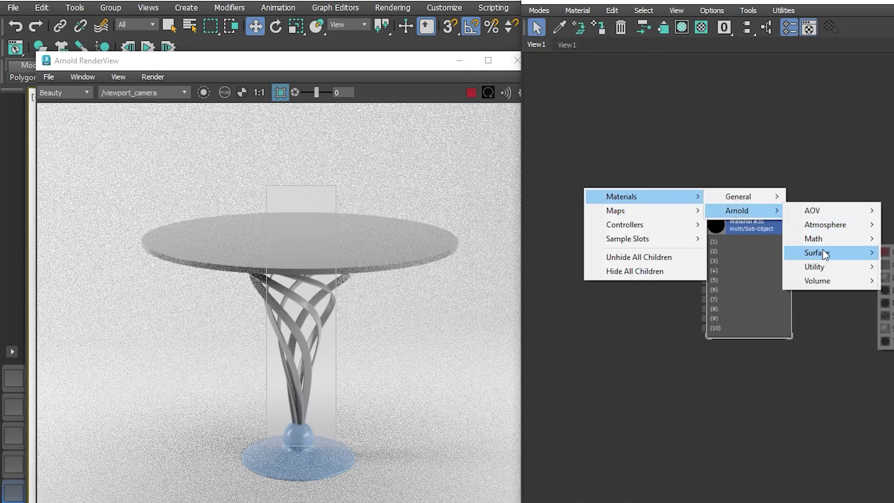
click(885, 265)
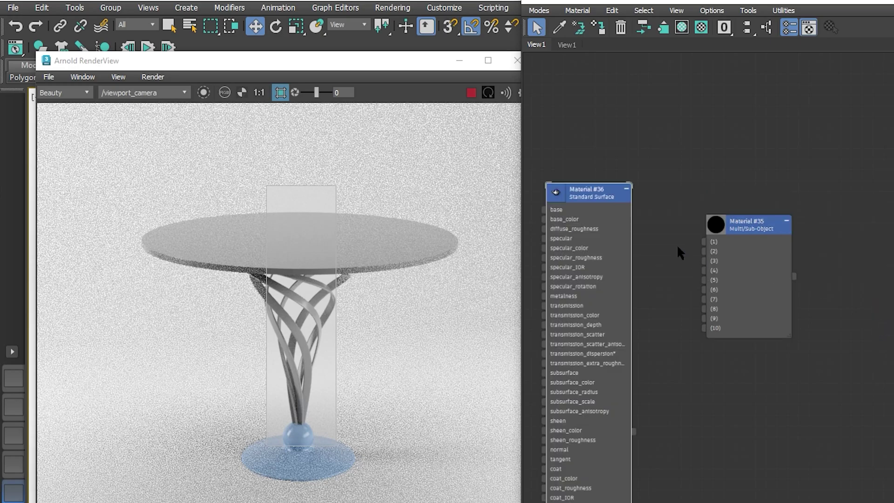
click(626, 189)
drag(634, 196, 704, 242)
shift+drag(589, 192, 589, 235)
drag(639, 238, 703, 251)
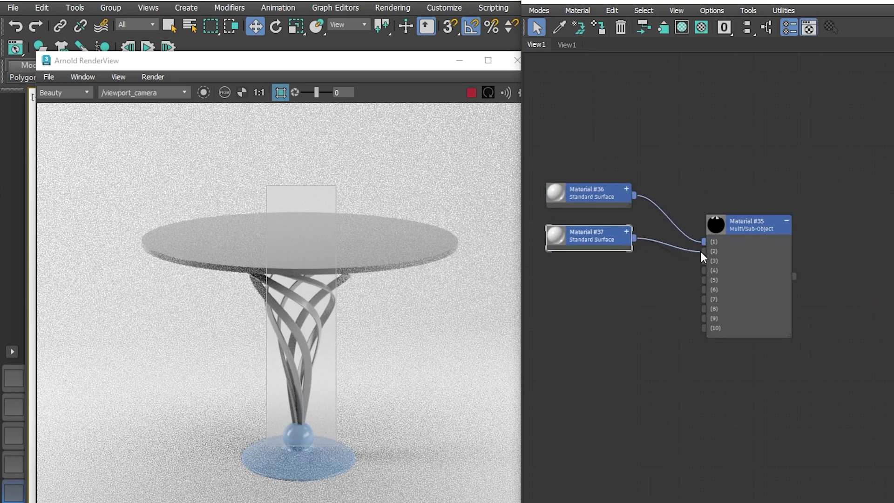
shift+drag(592, 247, 582, 315)
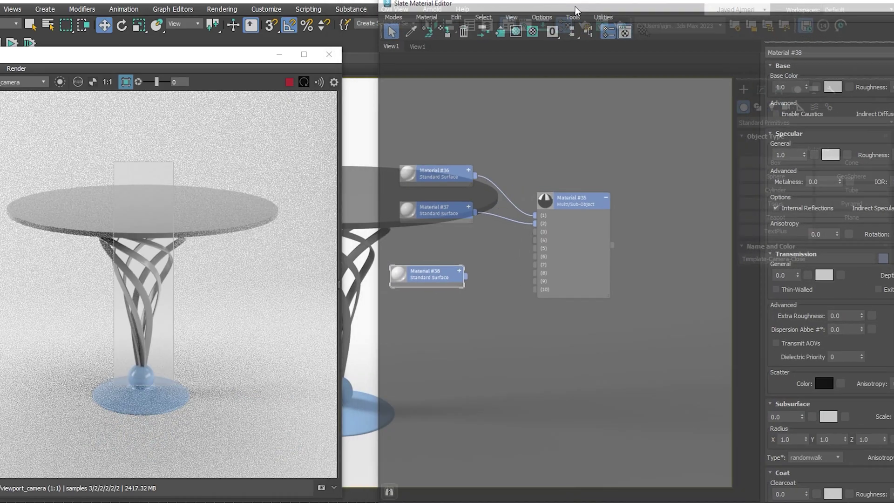
drag(665, 11, 629, 9)
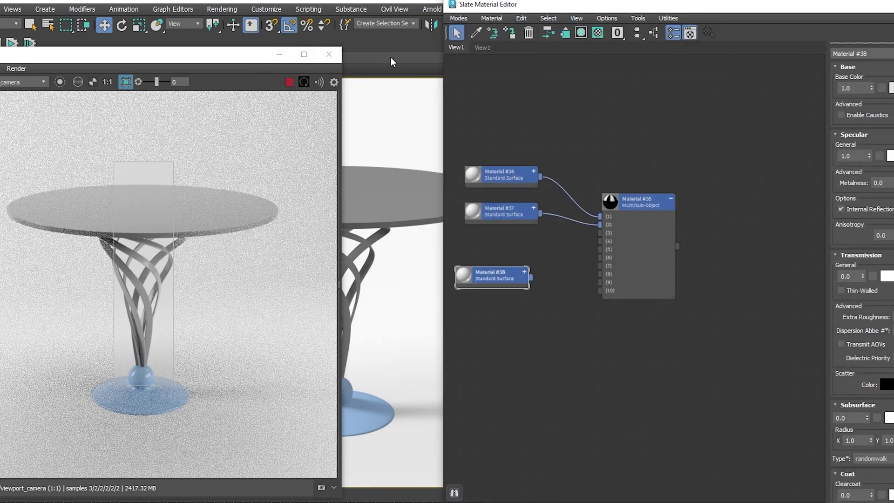
drag(549, 11, 424, 13)
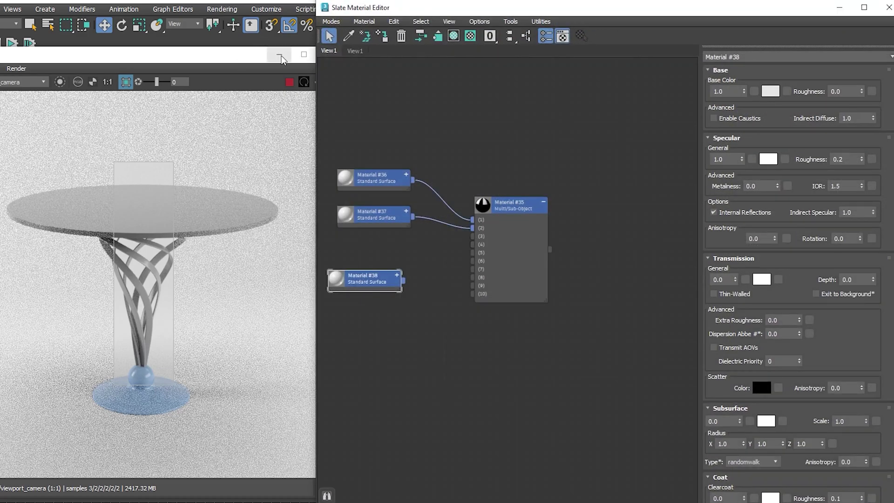
Step: Assign Multi/Sub-Object Material #35 to the selected table top
click(279, 54)
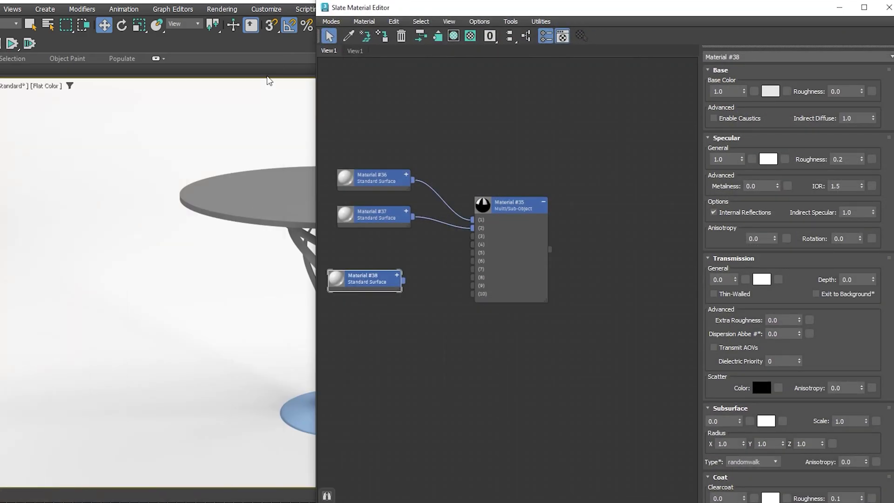
click(259, 210)
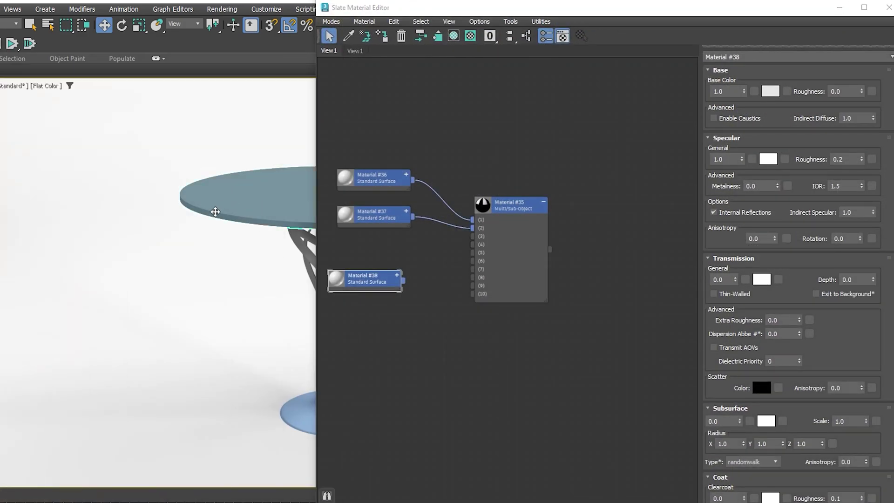
middle_drag(211, 226, 31, 214)
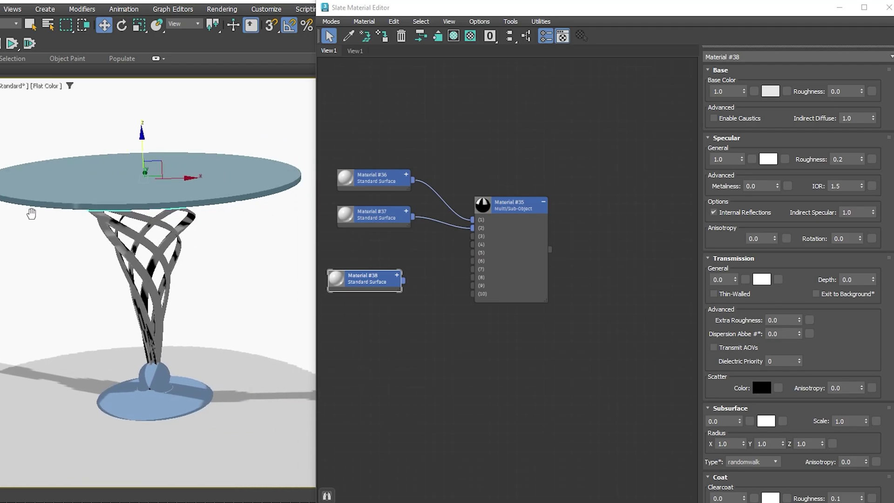
scroll(38, 215, up, 5)
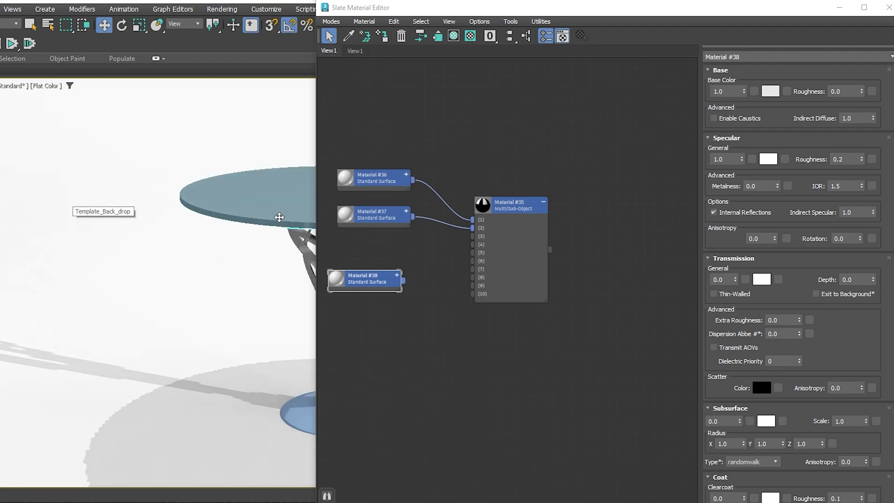
right_click(488, 212)
click(506, 227)
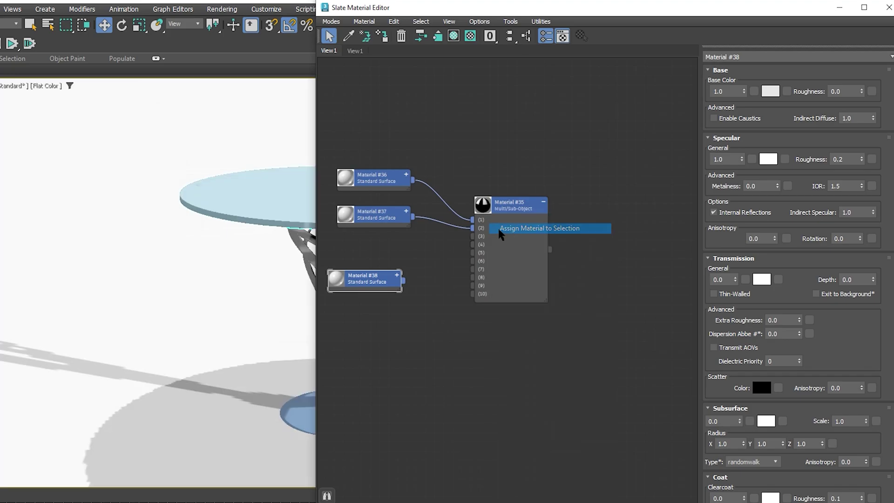
drag(432, 12, 522, 8)
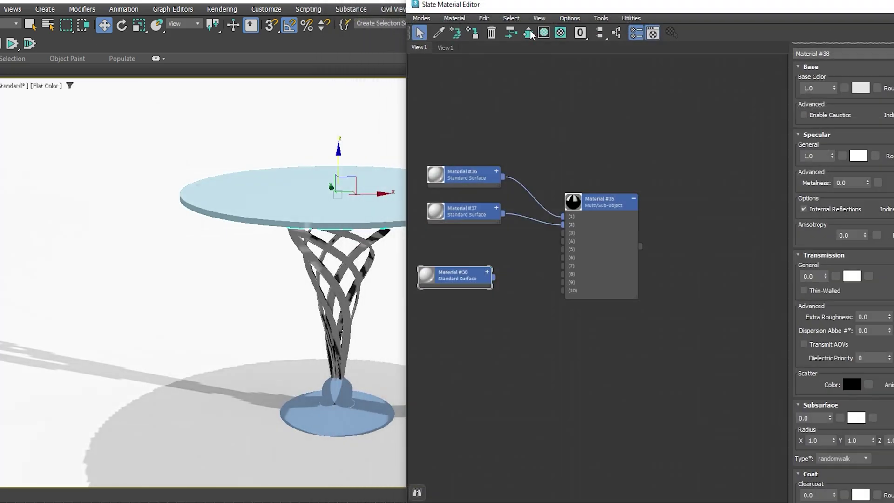
Step: Assign Material #38 to the twisted table stand
click(347, 300)
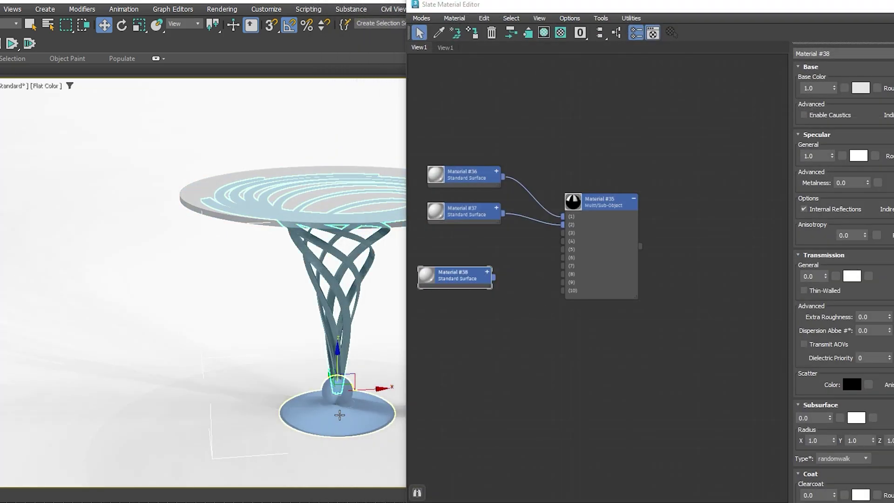
right_click(455, 281)
click(481, 239)
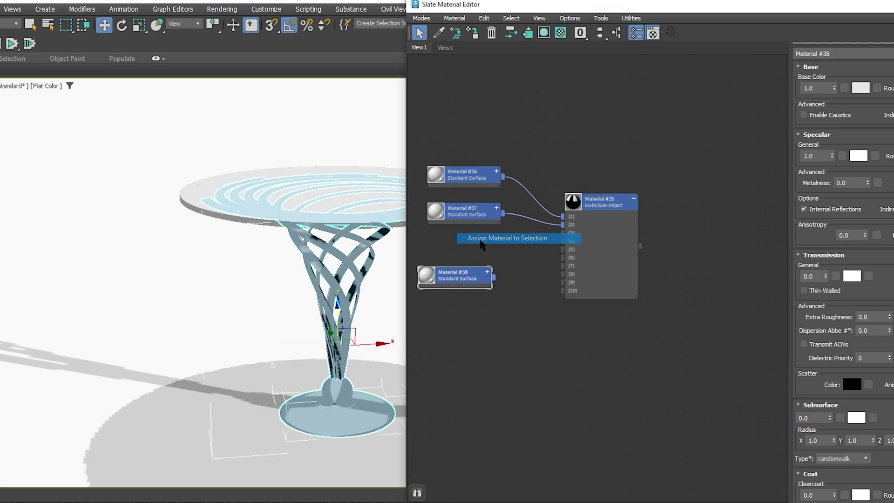
drag(617, 10, 526, 5)
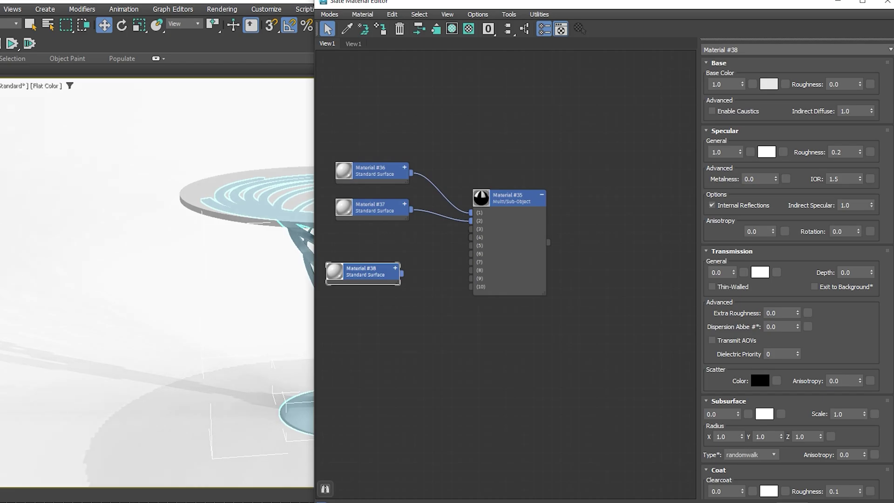
Step: Re-render the table region and plug an OSL Advanced Wood map into Material #36's base colour
key(shift+q)
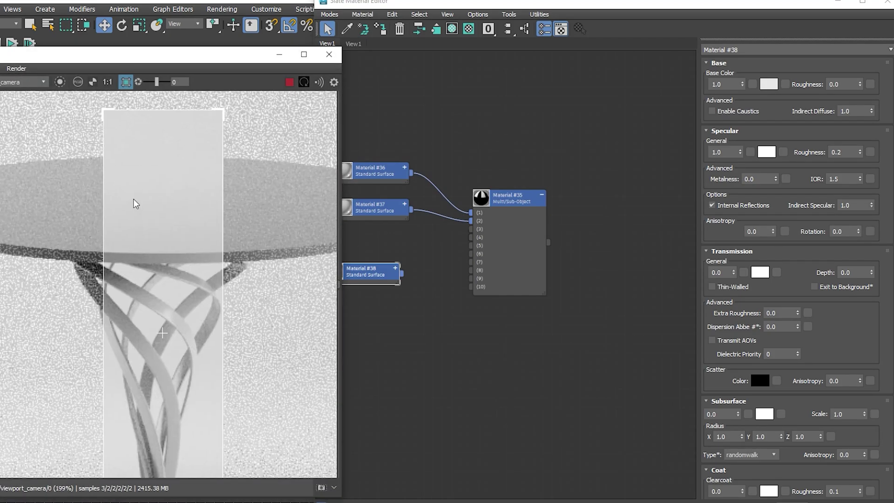
click(372, 174)
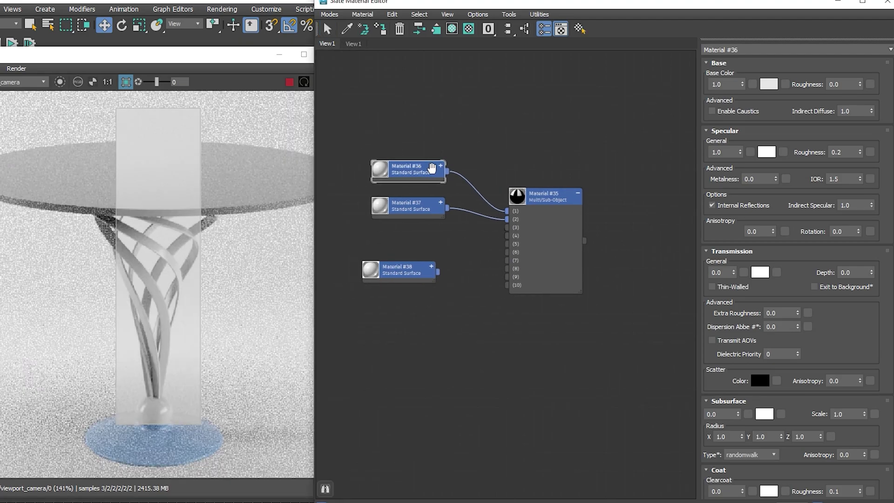
middle_drag(371, 174, 456, 175)
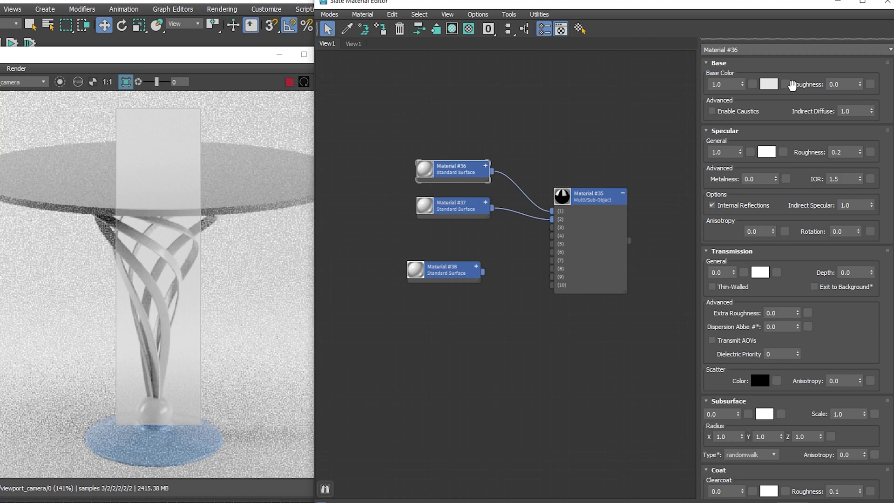
click(787, 84)
double_click(709, 320)
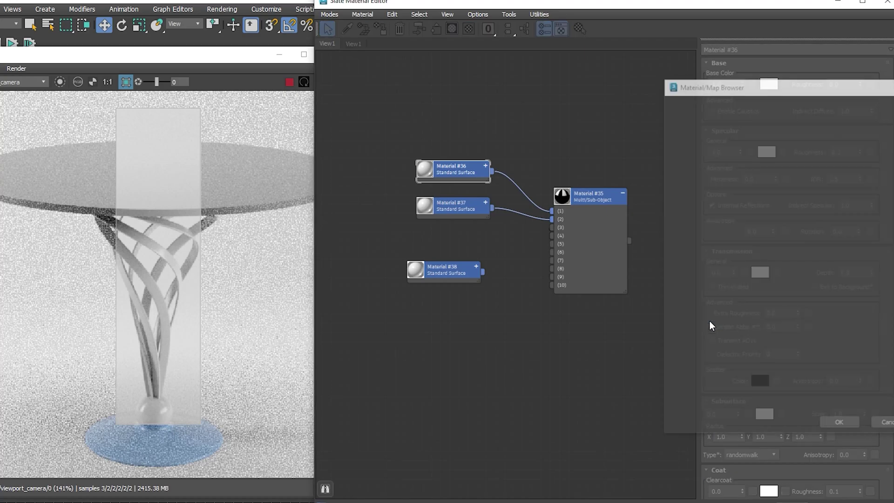
middle_drag(347, 98, 438, 150)
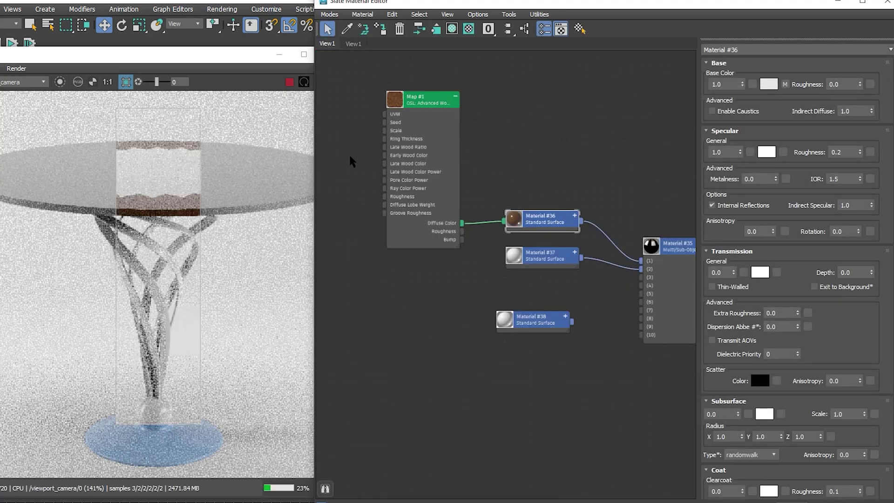
scroll(165, 225, up, 2)
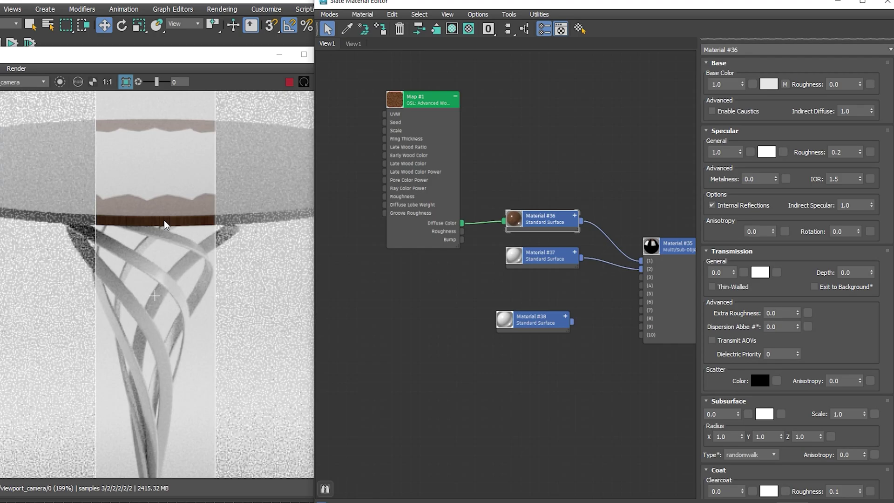
Step: Review the Advanced Wood settings and enlarge the Material #36 and #37 preview swatches
click(537, 263)
click(425, 121)
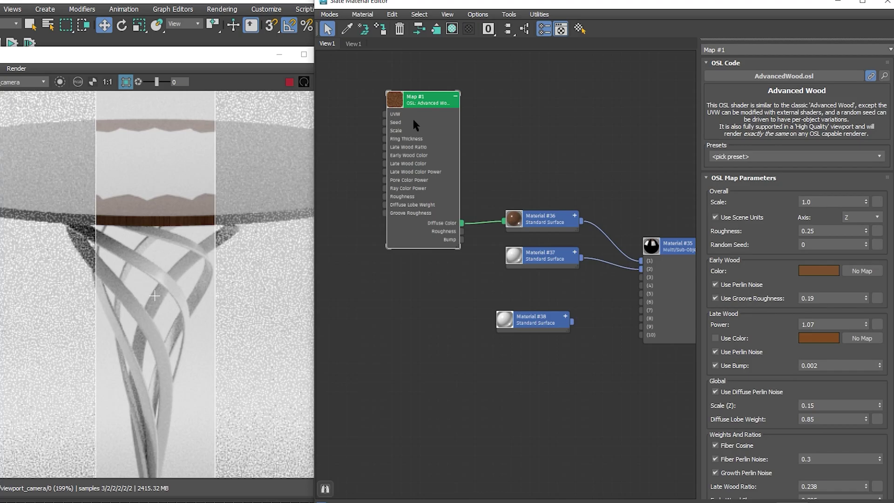
scroll(170, 212, up, 3)
scroll(170, 211, up, 2)
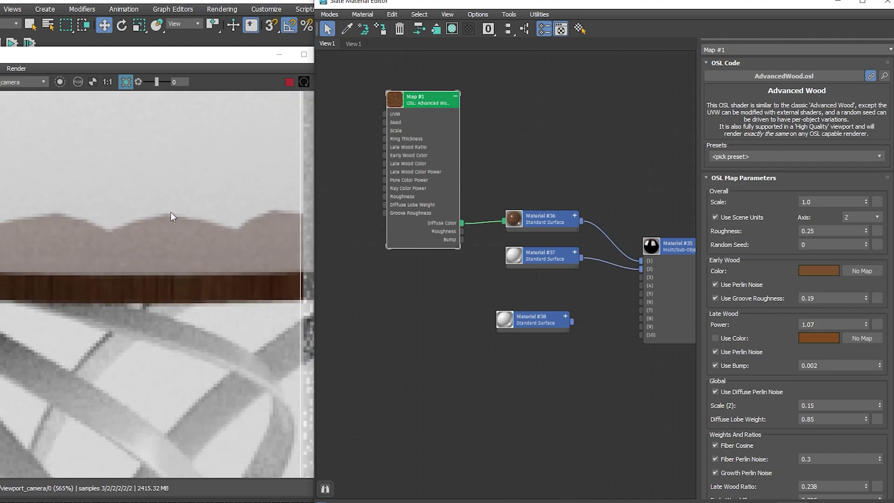
scroll(170, 213, down, 3)
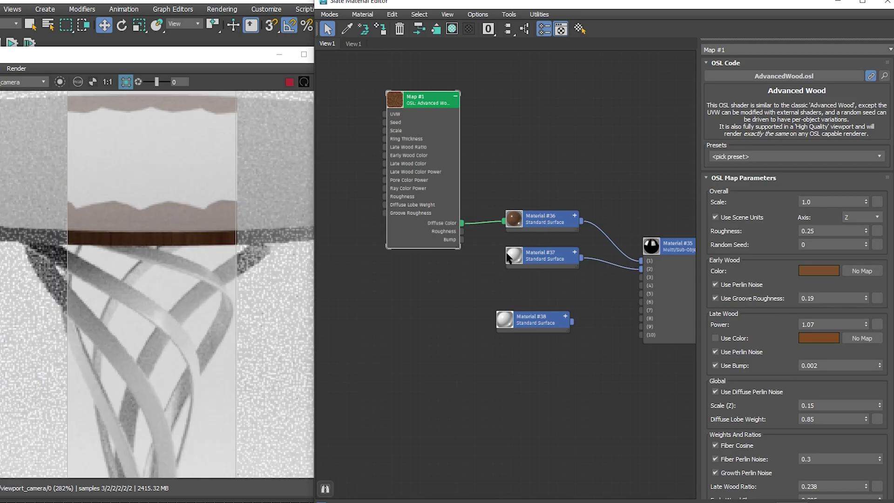
double_click(514, 230)
drag(516, 234, 488, 116)
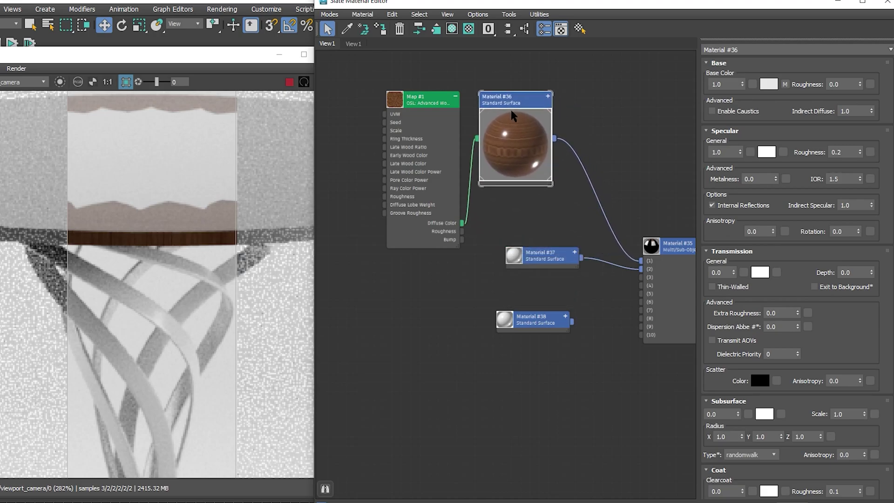
double_click(520, 256)
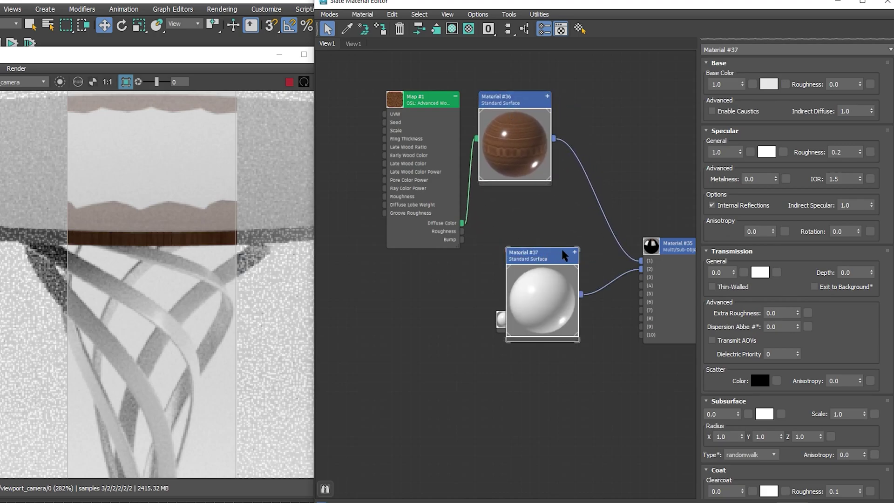
Step: Give Material #37 Transmission weight 1.0 and a black base colour for clear glass
drag(563, 253, 556, 207)
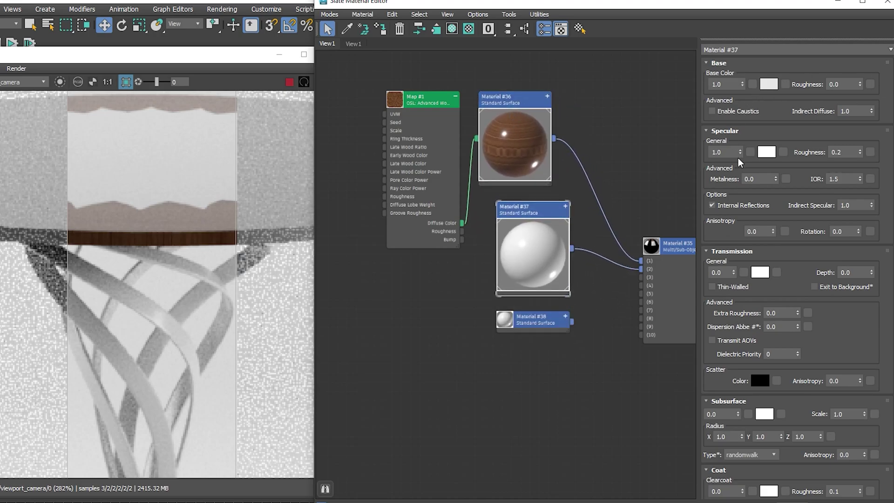
click(735, 271)
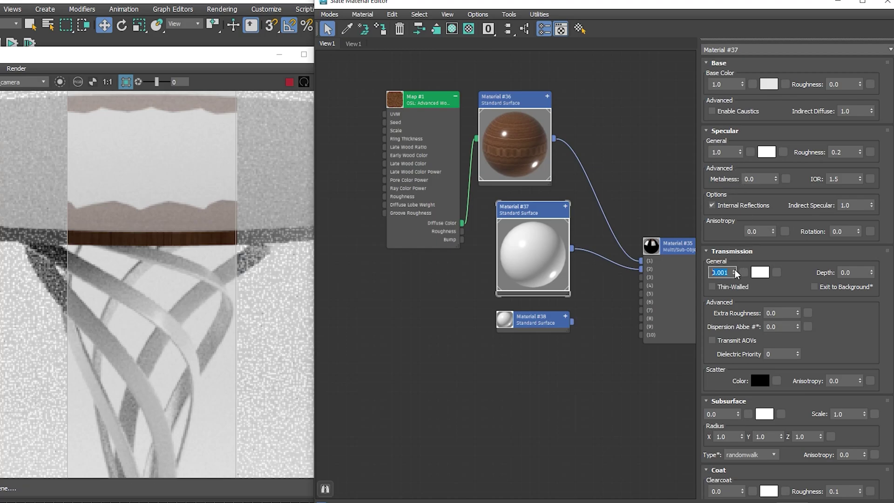
text(1)
key(Return)
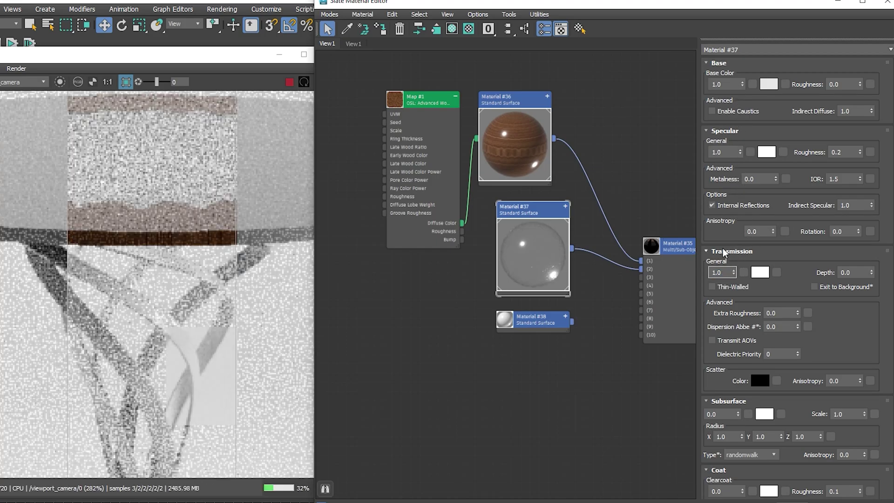
click(769, 84)
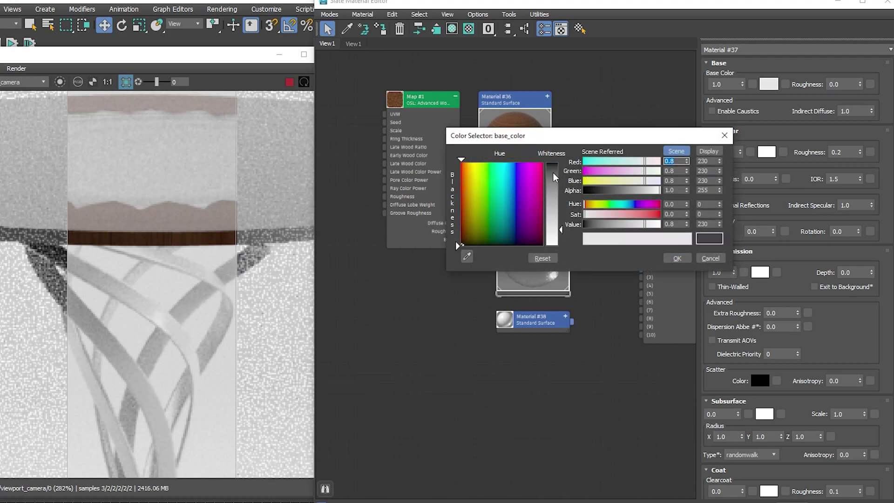
drag(554, 177, 553, 163)
click(677, 258)
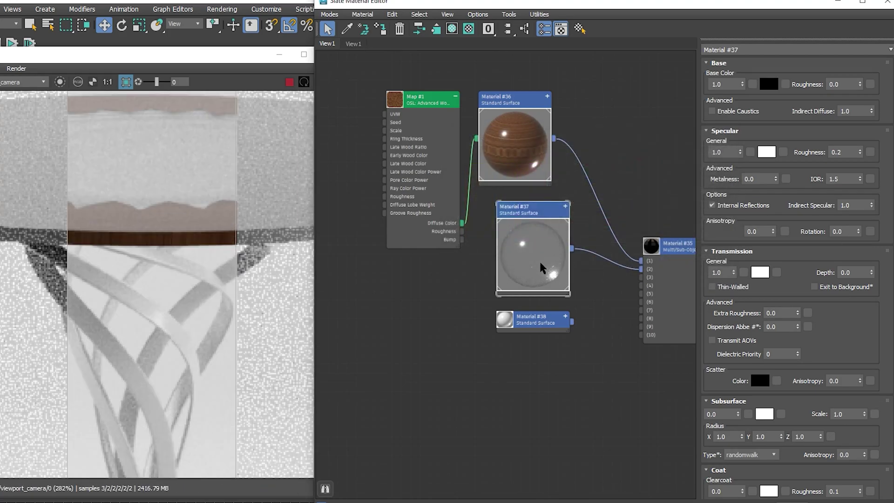
click(528, 321)
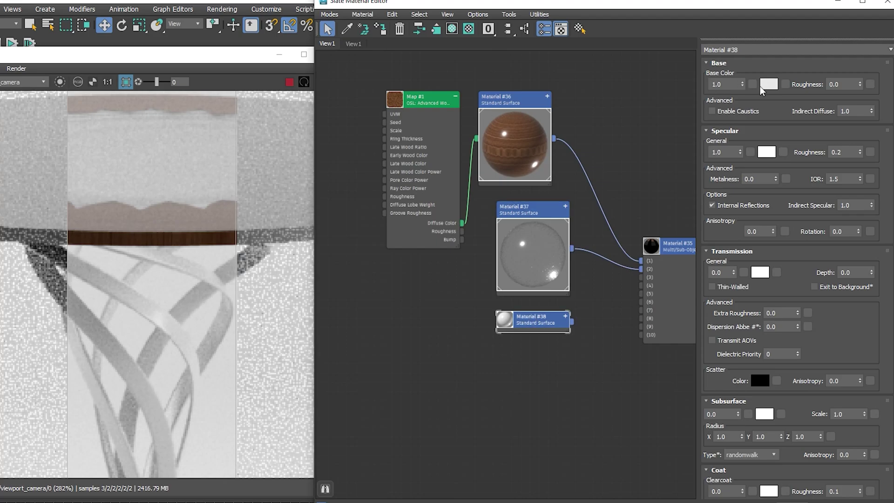
Step: Set Material #38's metalness to 1.0, trying then discarding specular and scatter colour changes
click(776, 177)
text(1)
key(Return)
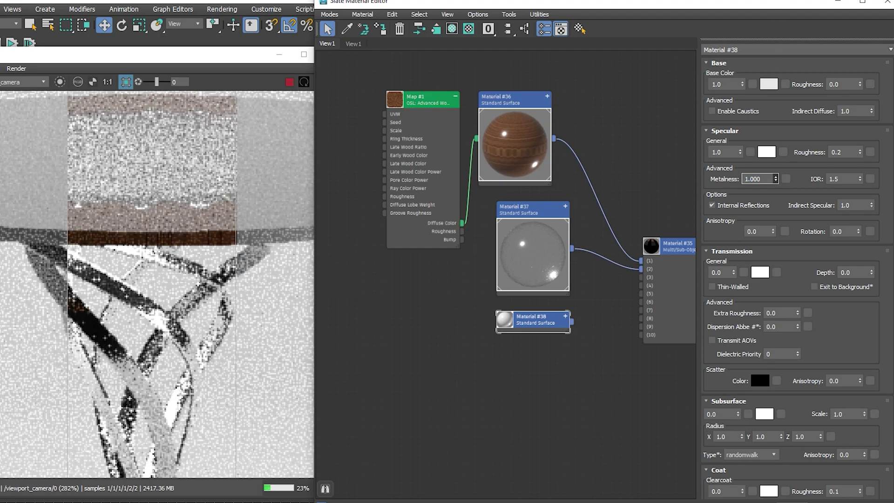
scroll(188, 204, down, 4)
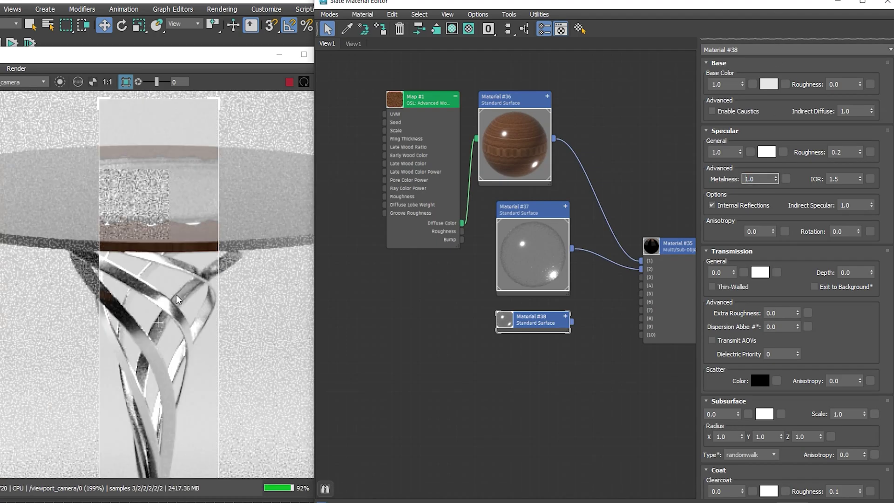
middle_drag(189, 205, 201, 206)
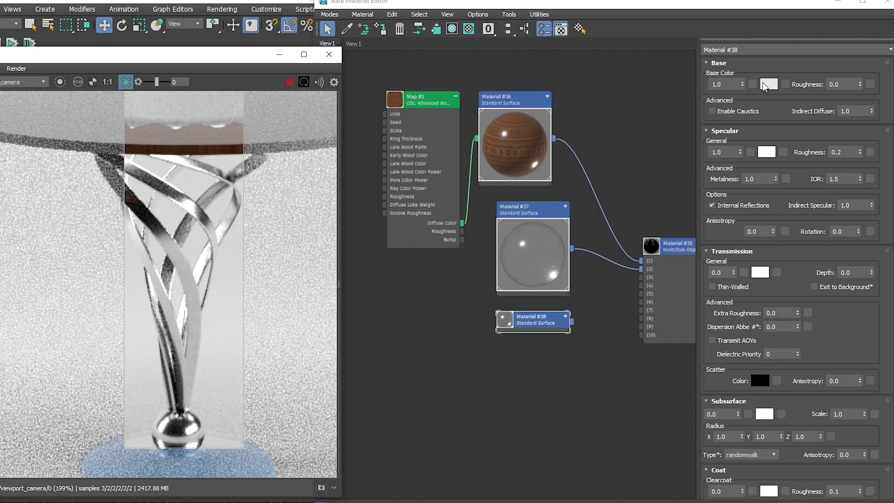
click(766, 151)
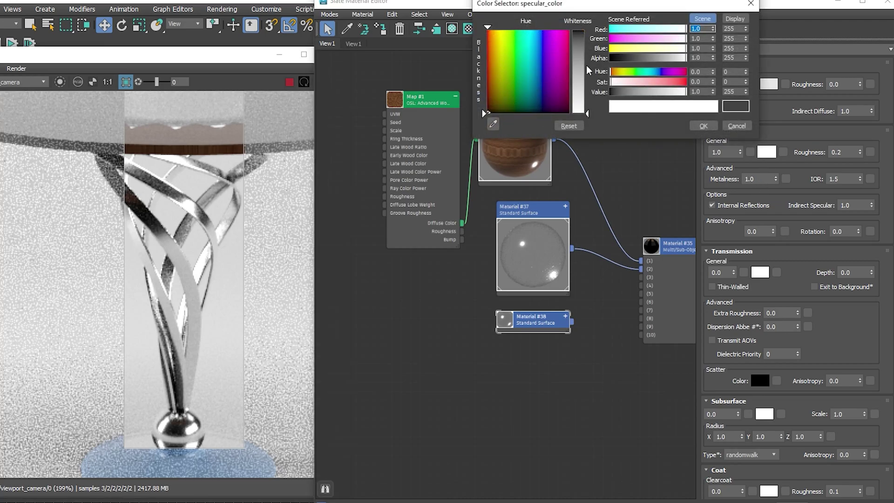
click(631, 49)
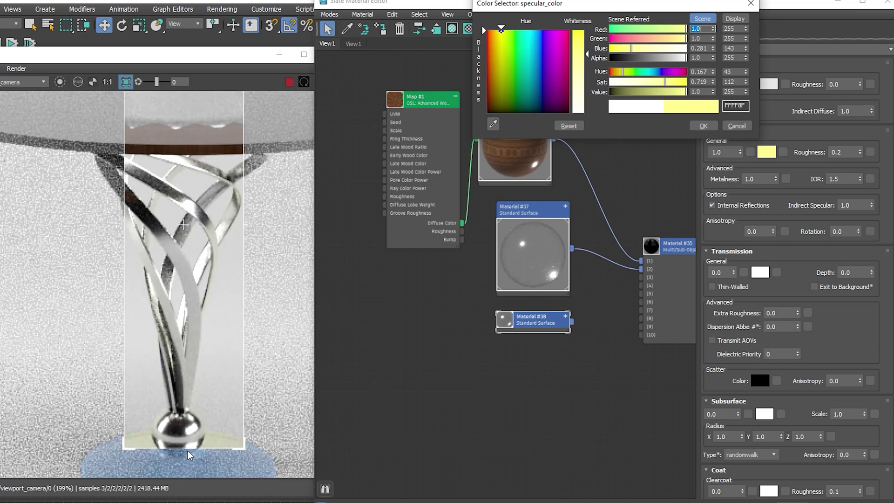
click(727, 126)
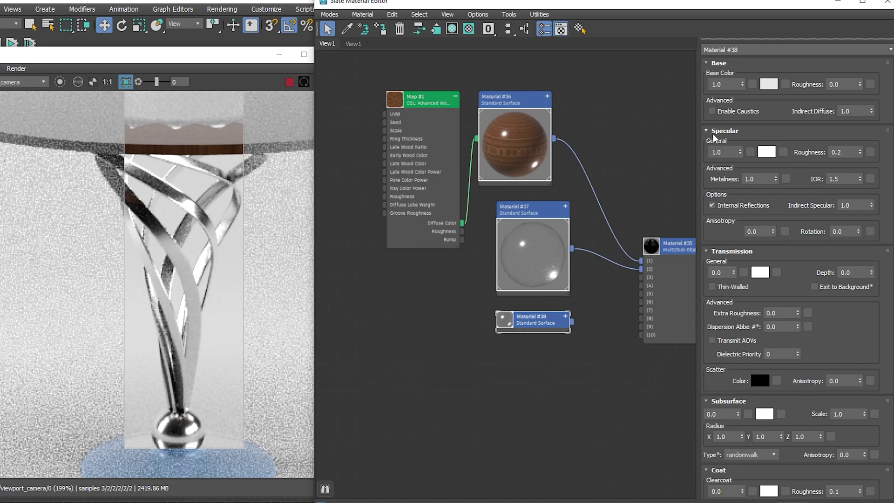
click(755, 377)
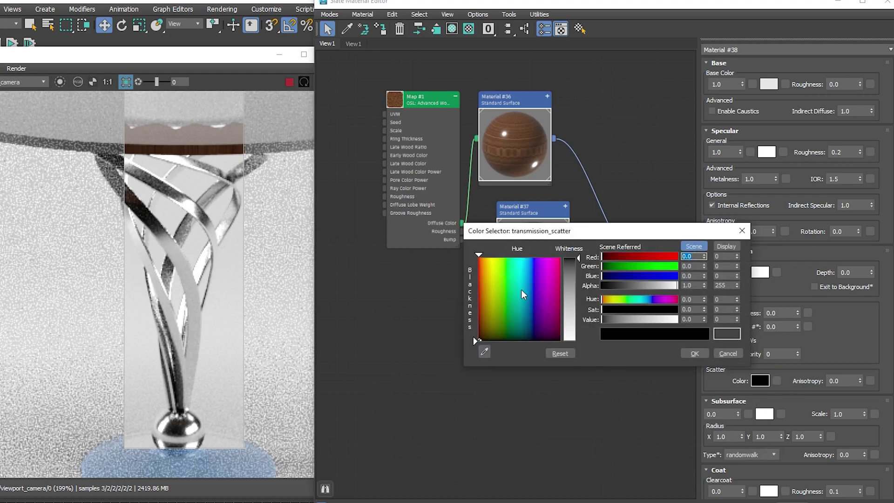
click(506, 269)
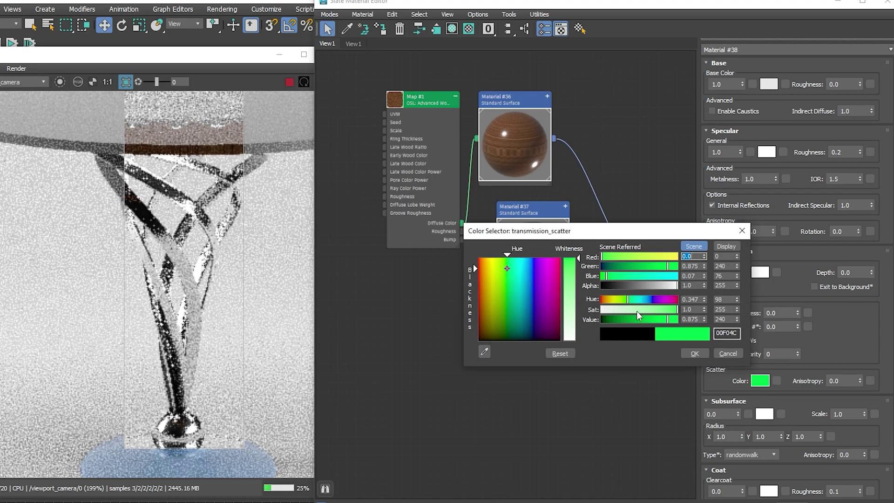
click(719, 355)
Step: Set Material #38's base colour to pale gold E0C17E and enlarge its preview sphere
click(763, 85)
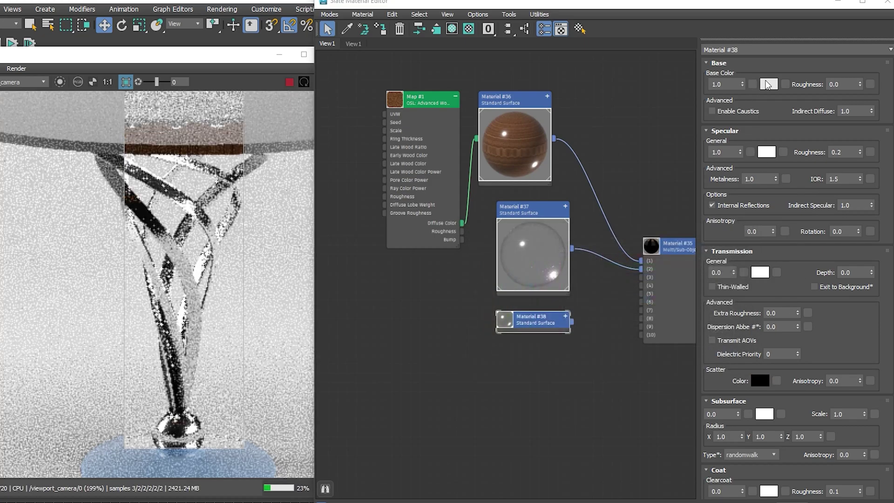
click(503, 142)
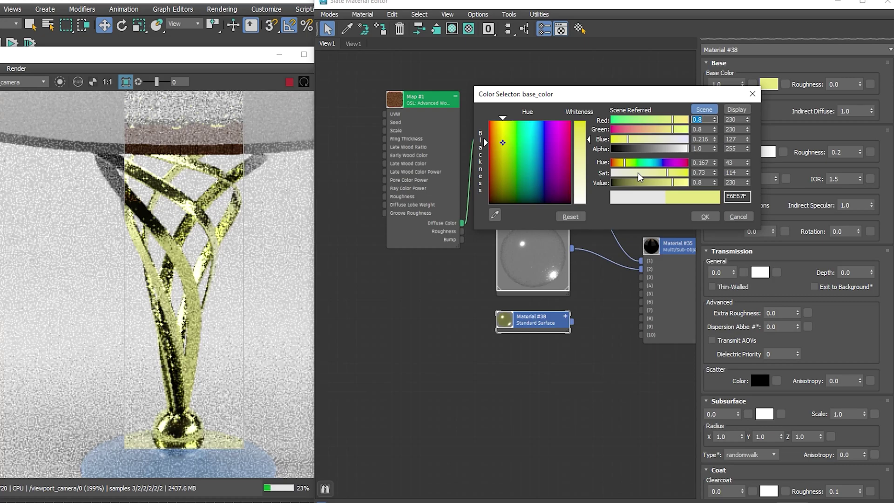
click(618, 164)
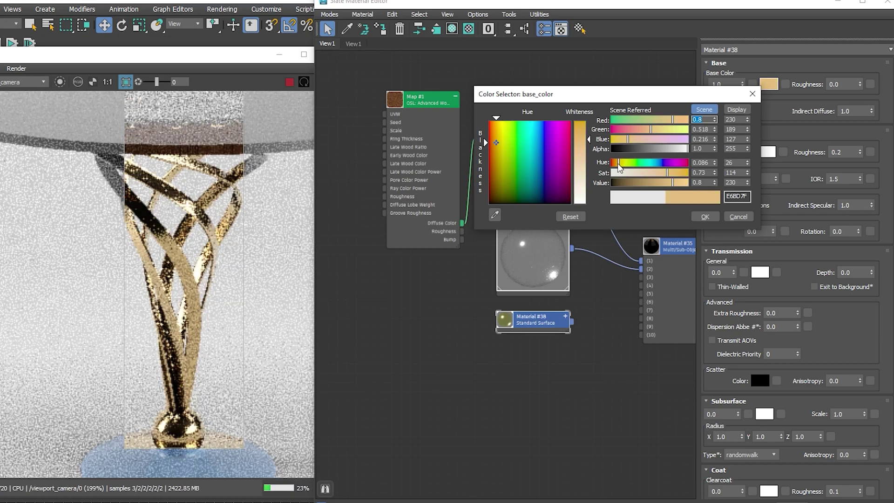
click(685, 172)
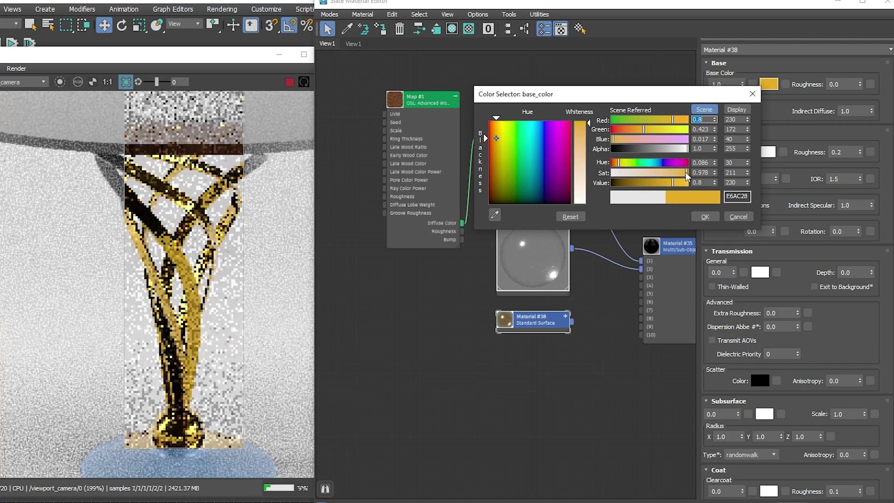
mouse_move(685, 173)
mouse_down()
mouse_move(642, 188)
mouse_move(667, 172)
mouse_up()
click(670, 173)
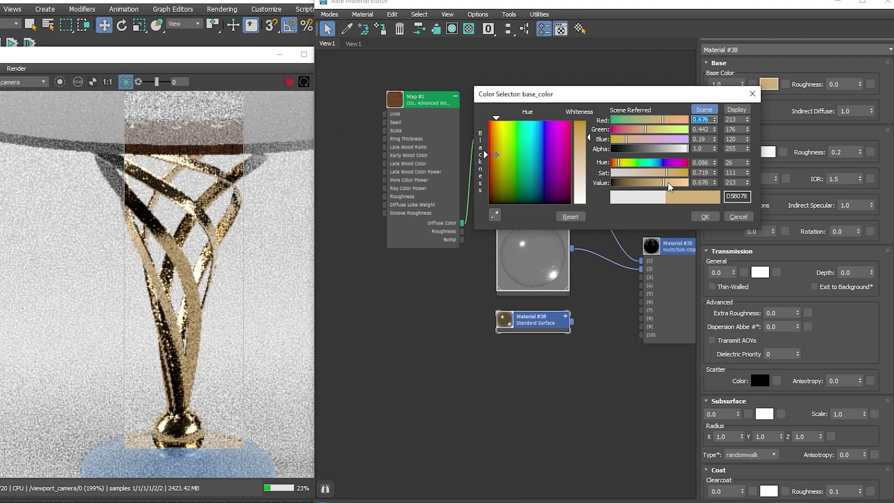
click(669, 183)
drag(646, 131, 652, 130)
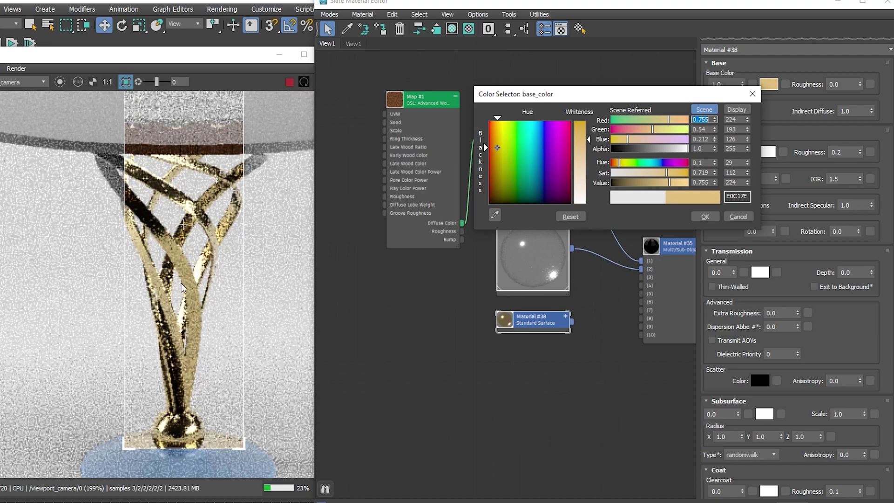
scroll(181, 287, down, 2)
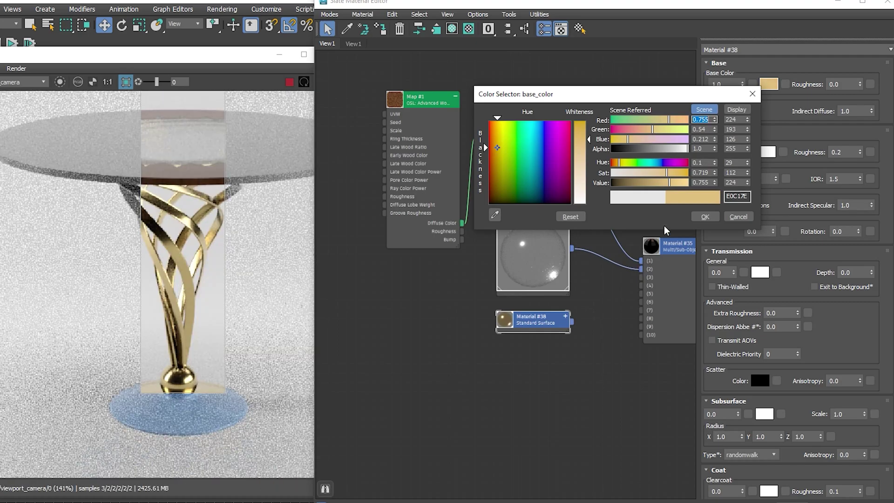
click(705, 217)
double_click(503, 326)
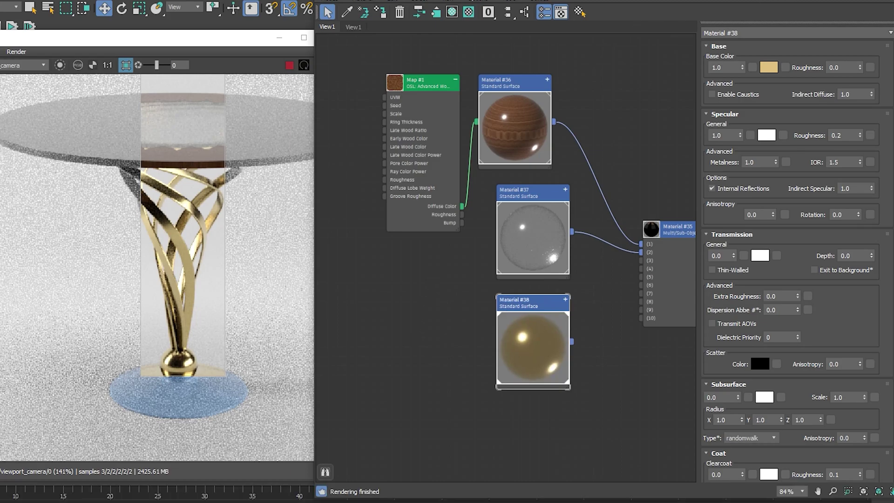
Step: Remove the table top's TurboSmooth and select its top rim in Edit Poly
key(m)
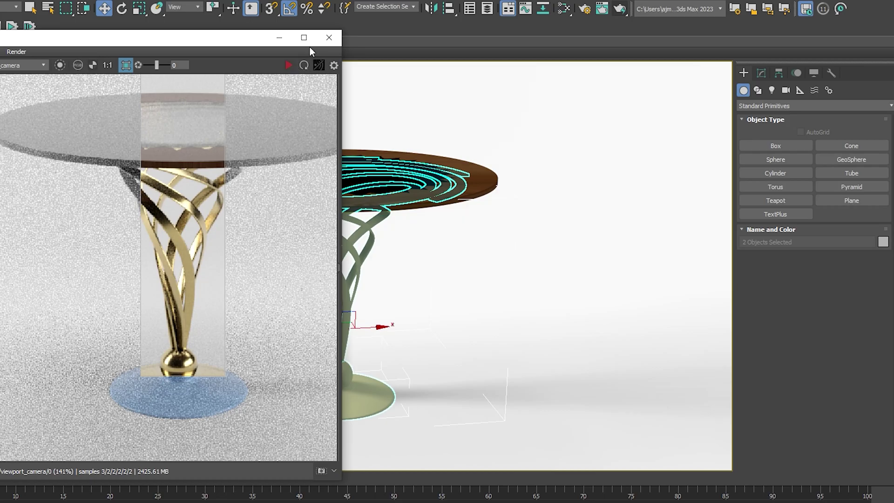
click(279, 37)
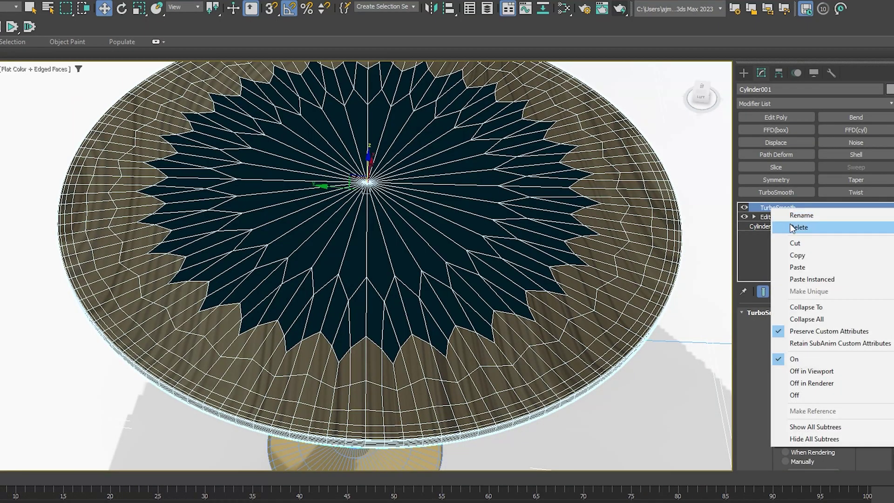
click(792, 228)
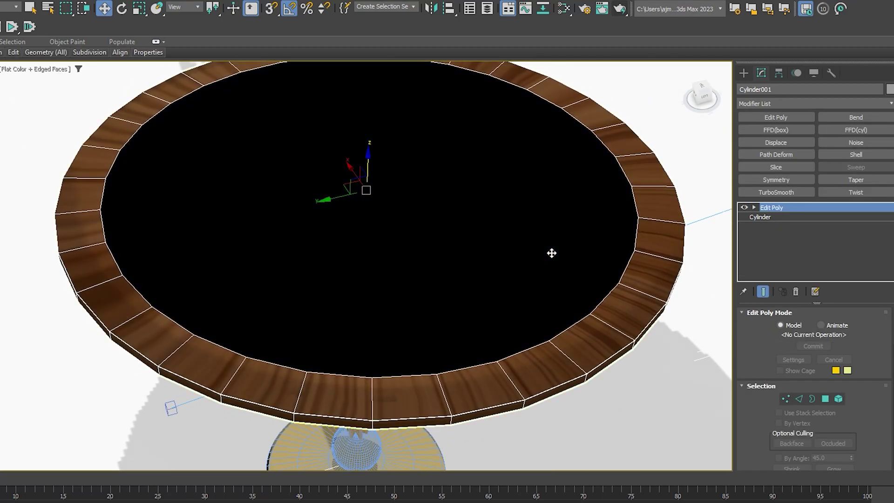
key(2)
click(634, 252)
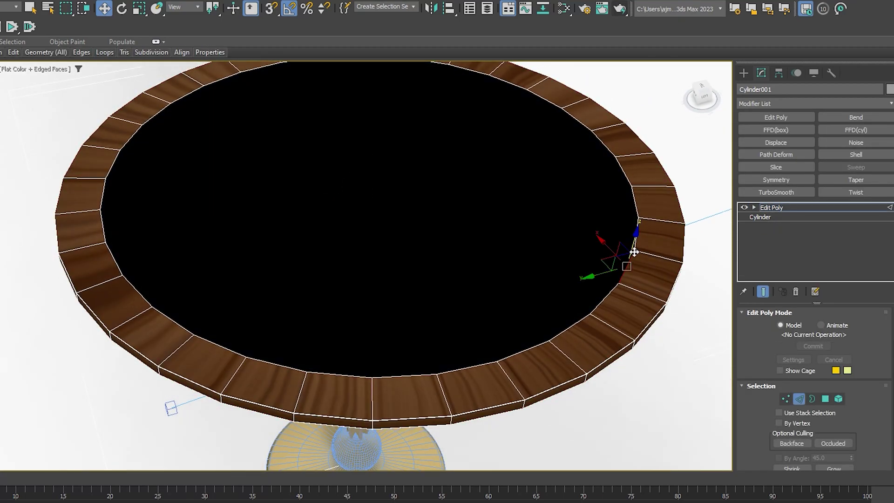
key(4)
click(491, 245)
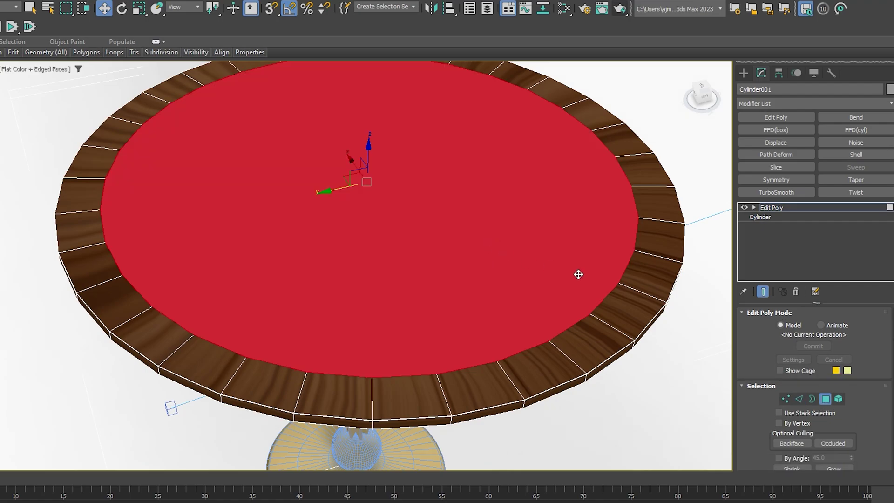
alt+middle_drag(578, 274, 571, 262)
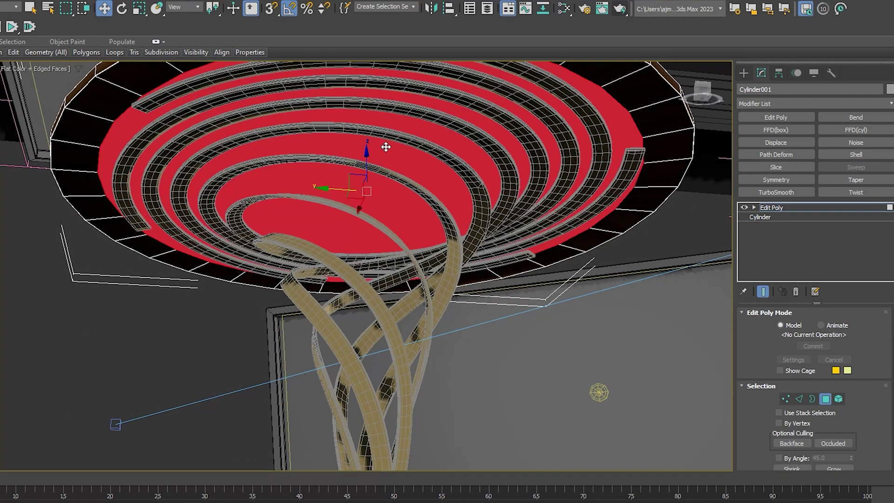
mouse_move(373, 210)
alt+middle_down()
mouse_move(407, 197)
mouse_move(420, 216)
alt+middle_up()
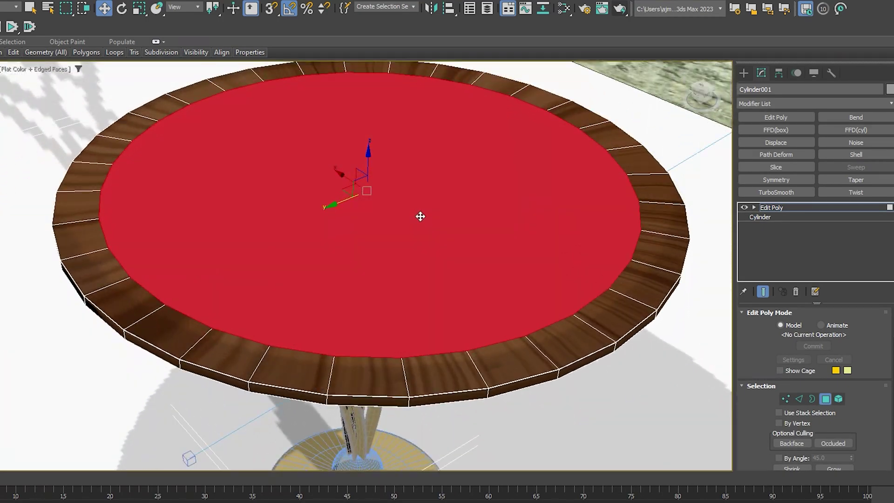
Step: Chamfer the selected rim edges of the table top by 0.021cm
click(799, 399)
right_click(550, 242)
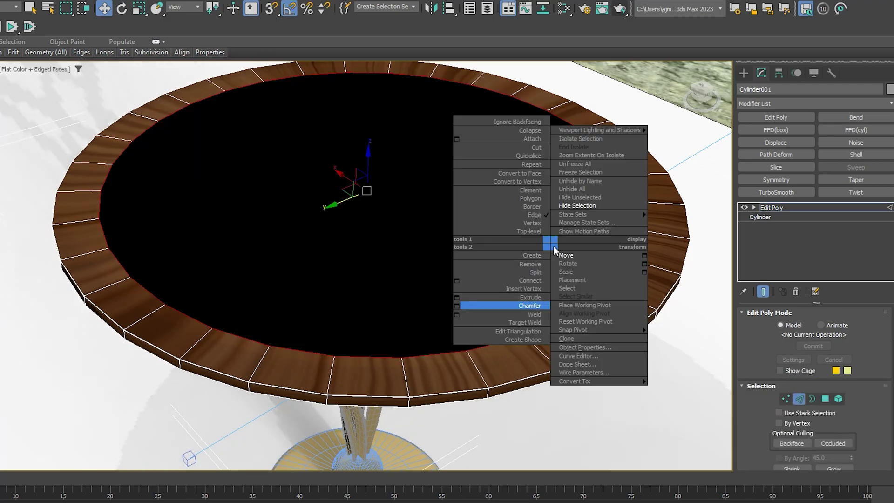
click(455, 305)
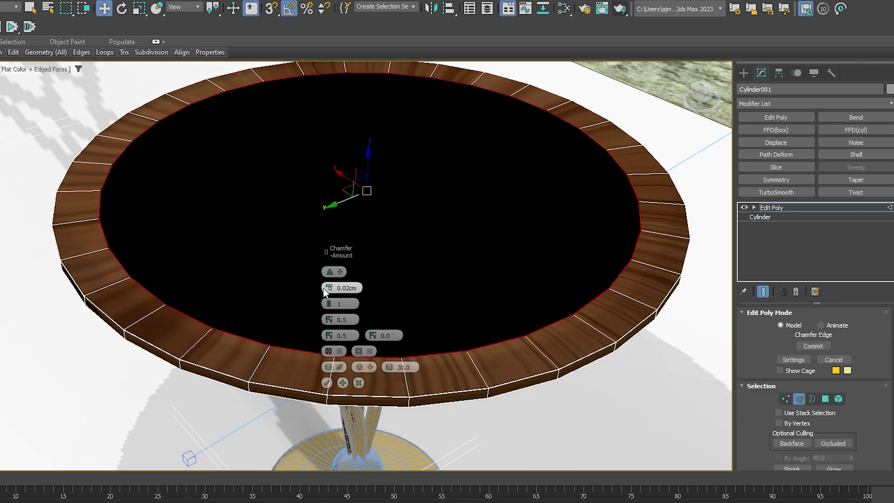
click(326, 383)
alt+middle_drag(543, 283, 550, 307)
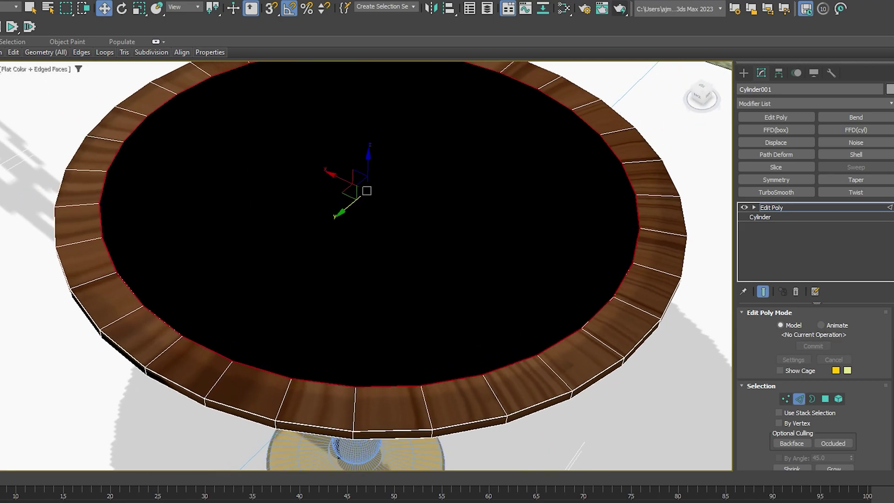
Step: Re-add TurboSmooth to the table top with 2 iterations
click(887, 208)
click(795, 192)
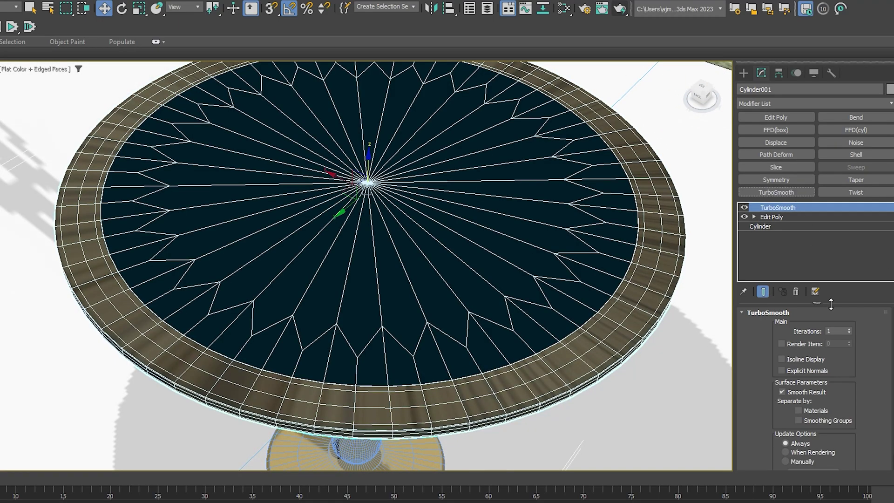
click(850, 329)
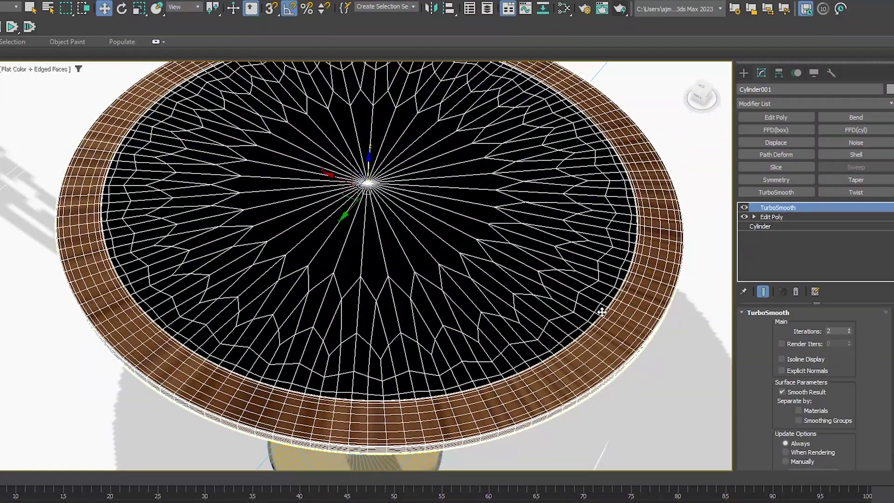
key(F4)
mouse_move(602, 311)
alt+middle_down()
mouse_move(576, 331)
mouse_move(574, 321)
alt+middle_up()
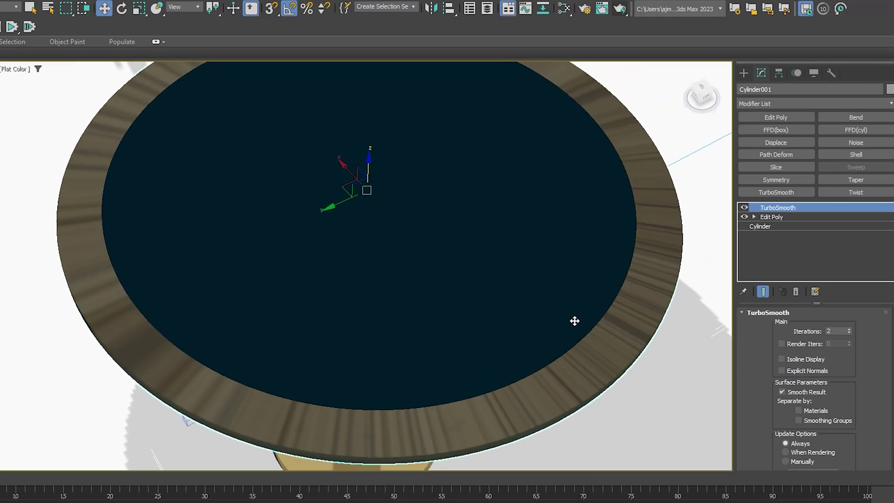
Step: Add a UVW Map modifier to the table top set to Cylindrical with Cap
click(770, 103)
text(u)
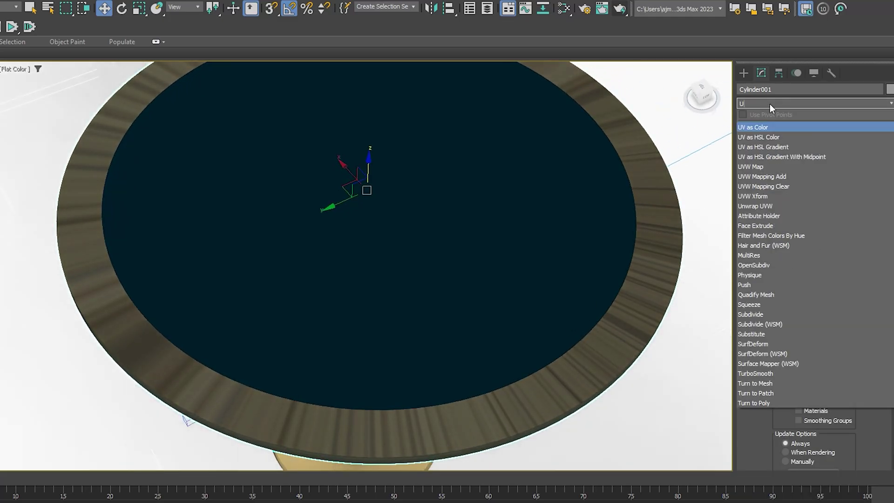
text(vw)
key(Return)
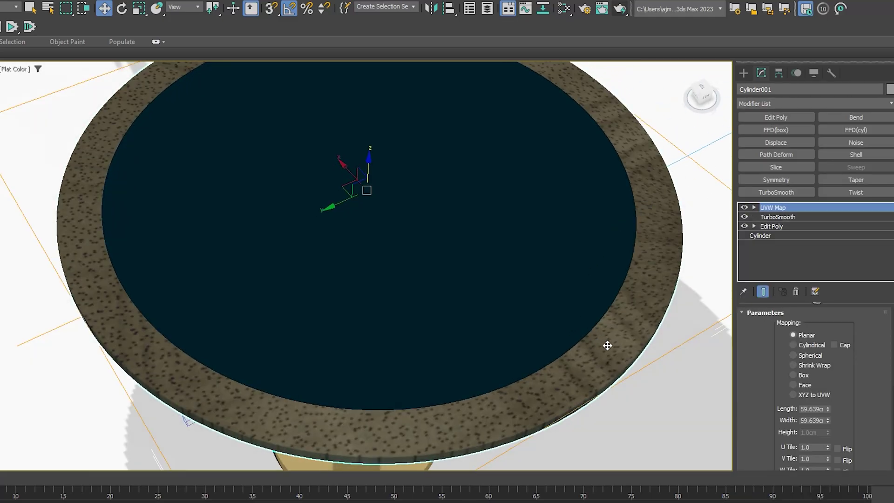
scroll(608, 345, up, 2)
click(812, 345)
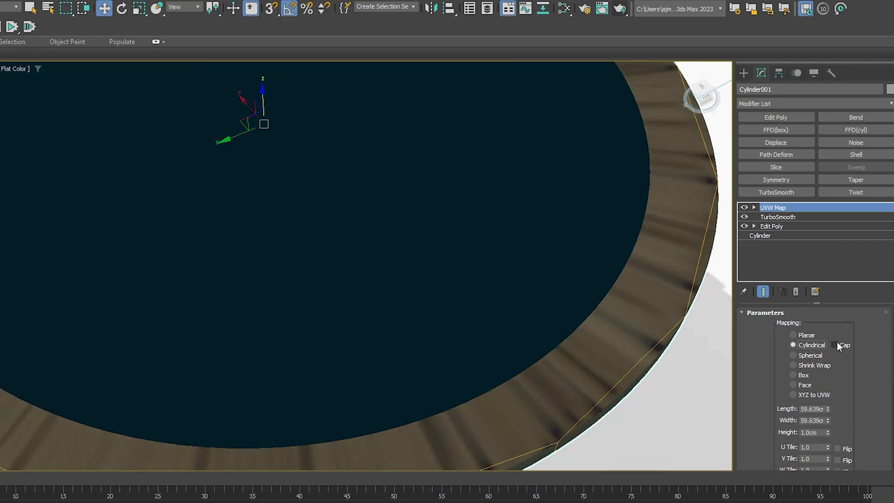
click(833, 345)
scroll(612, 270, down, 3)
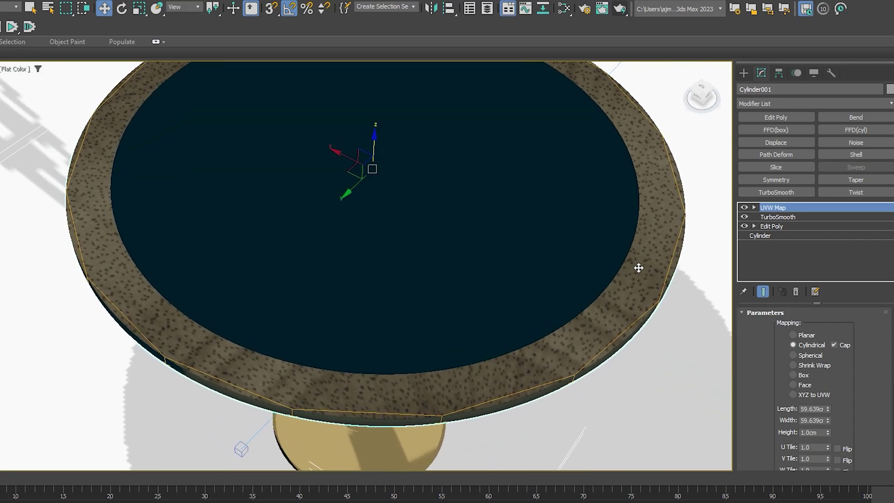
scroll(624, 277, down, 1)
Step: Adjust the UVW Map length to about 2.2cm so the wood grain fits the rim
alt+middle_drag(611, 285, 611, 252)
scroll(607, 246, up, 4)
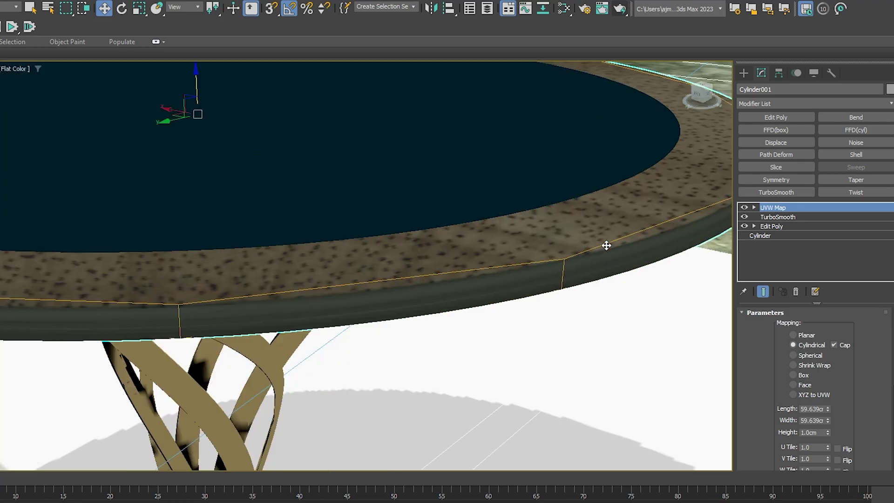
scroll(606, 246, up, 2)
drag(828, 409, 821, 466)
scroll(535, 286, down, 3)
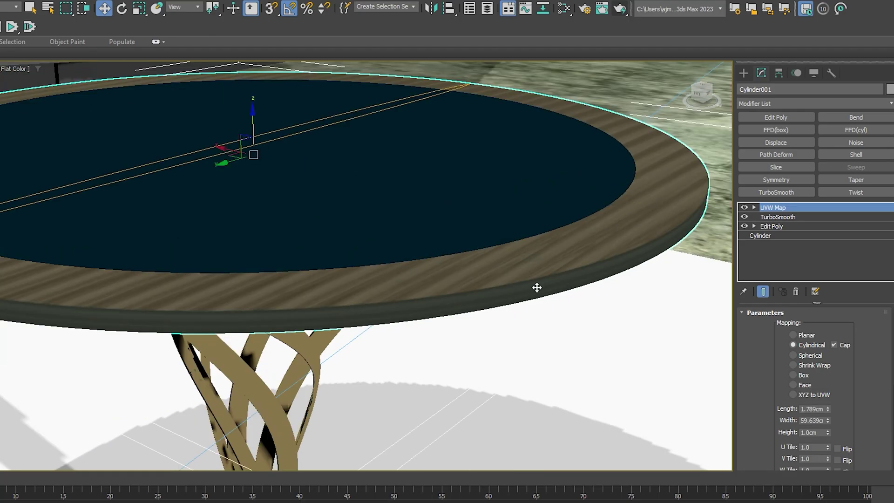
scroll(521, 279, down, 2)
scroll(526, 289, down, 2)
mouse_move(526, 289)
alt+middle_down()
mouse_move(555, 293)
mouse_move(530, 289)
mouse_move(540, 291)
alt+middle_up()
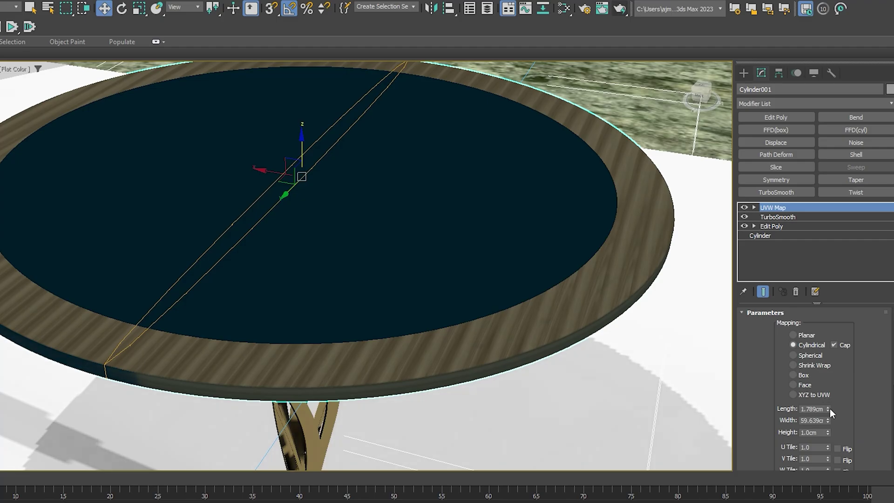
drag(828, 409, 824, 396)
scroll(376, 275, down, 3)
middle_drag(376, 275, 382, 268)
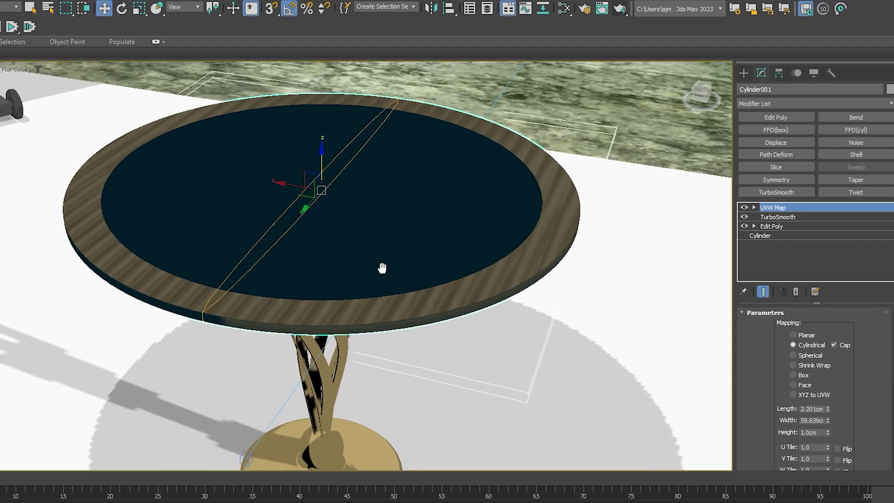
Step: Arnold-render the table through Template-Camera-Close
key(c)
double_click(386, 181)
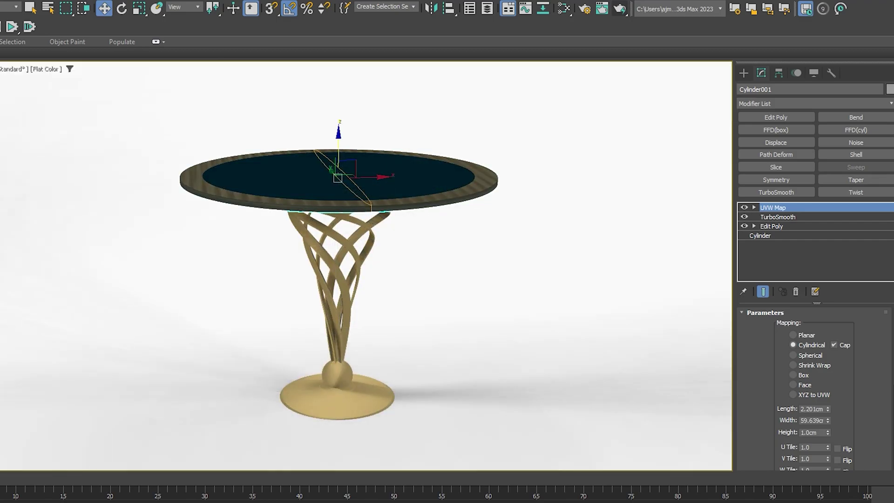
key(shift+q)
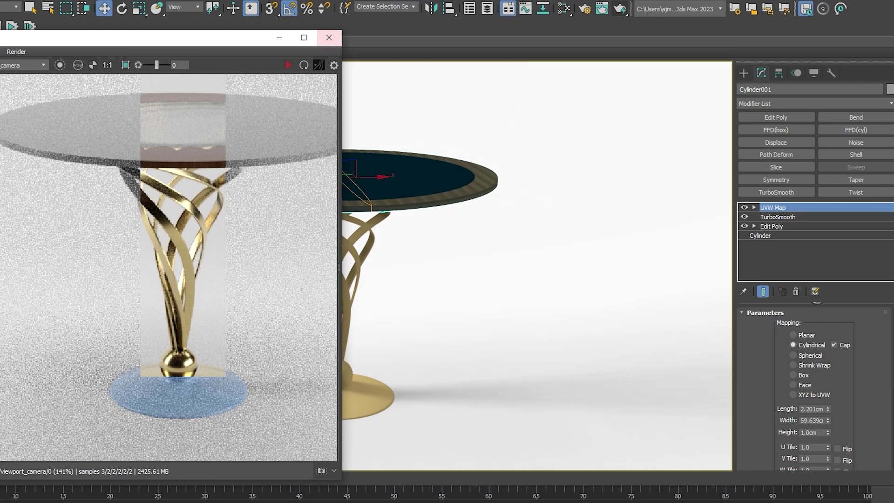
Step: Start a production render and enlarge the Arnold RenderView to inspect the whole table
click(623, 13)
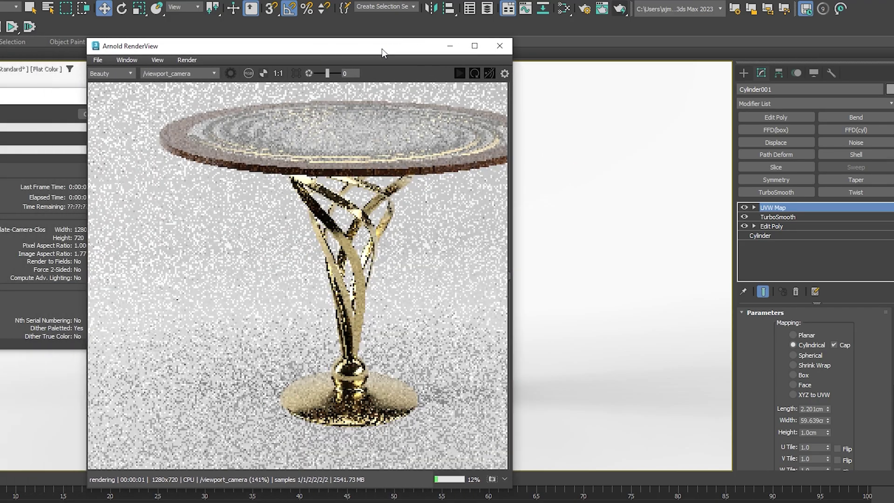
drag(211, 41, 465, 34)
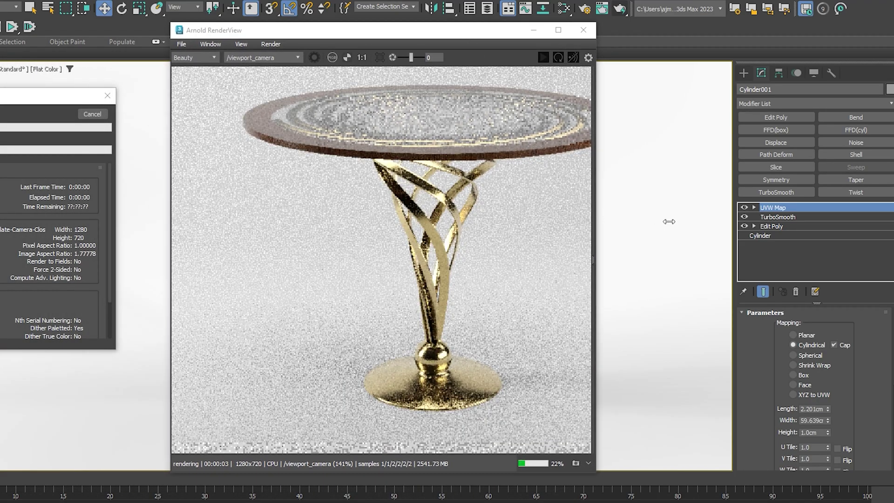
drag(615, 442, 707, 448)
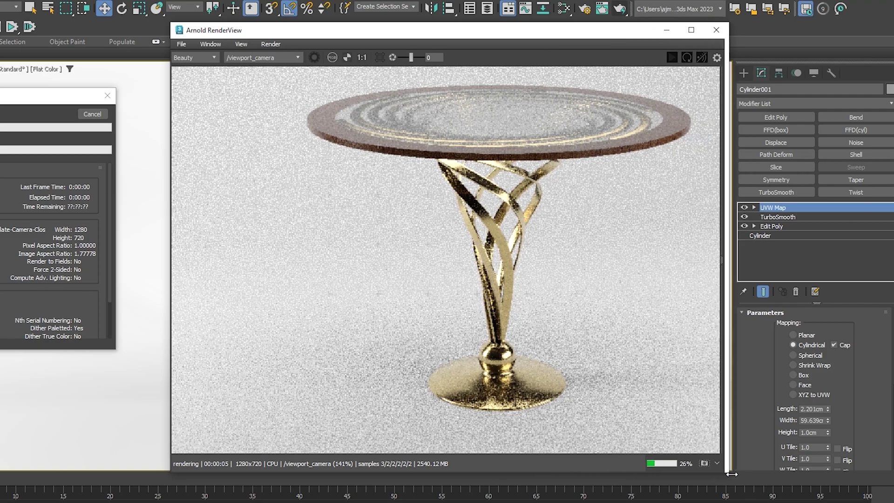
mouse_move(423, 180)
middle_down()
mouse_move(351, 214)
mouse_move(358, 217)
middle_up()
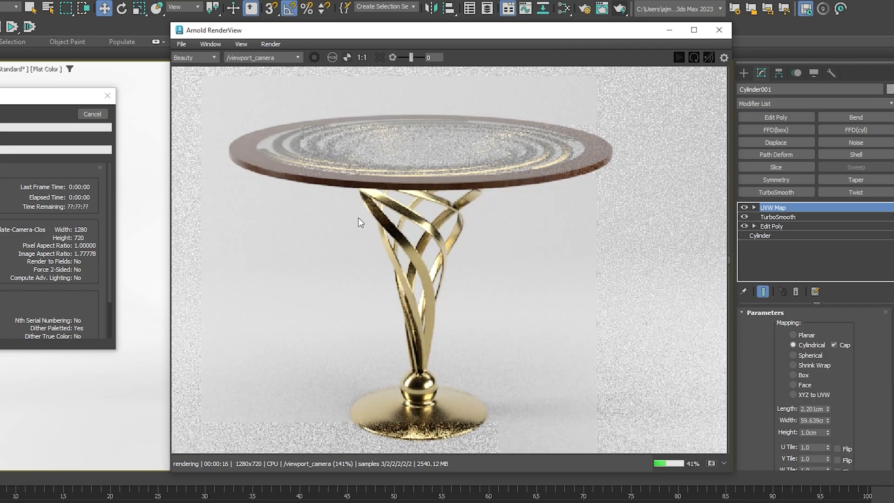